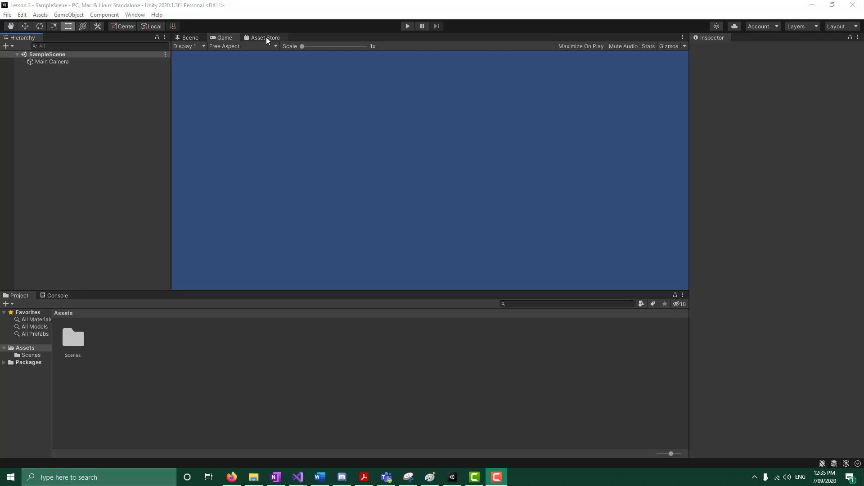
Step: Bring up the Asset Store page inside the editor
click(260, 36)
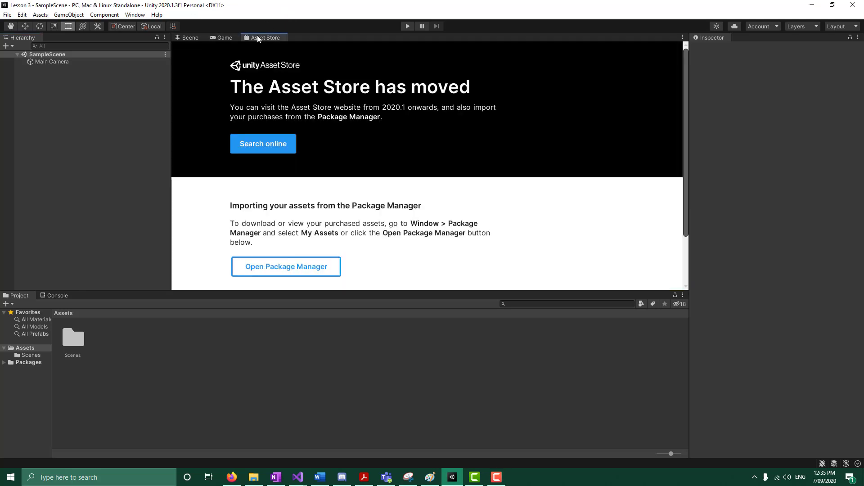
click(216, 37)
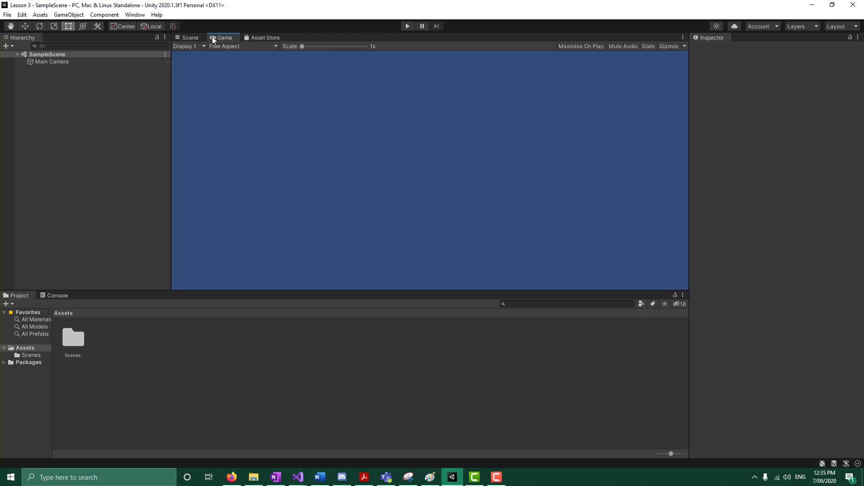
click(135, 15)
mouse_move(201, 124)
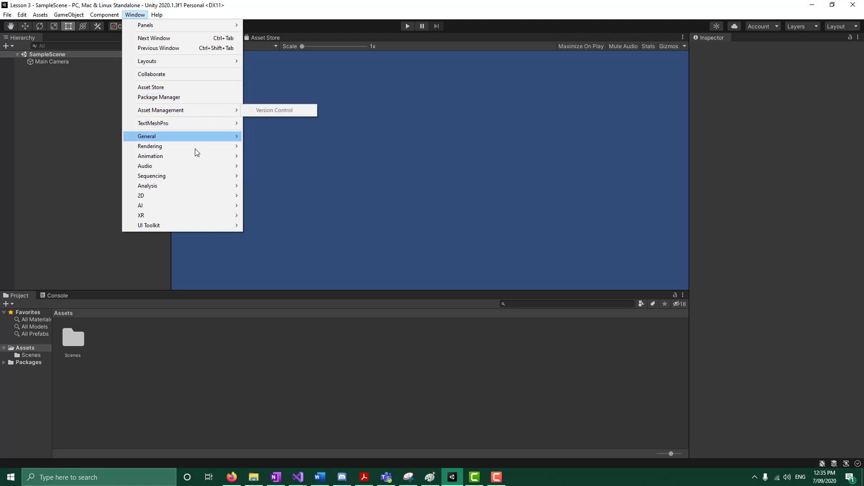
click(104, 15)
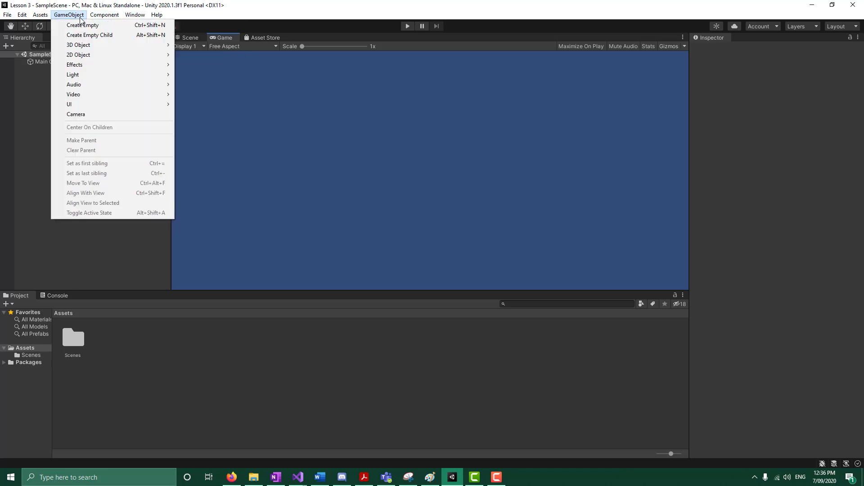
mouse_move(45, 17)
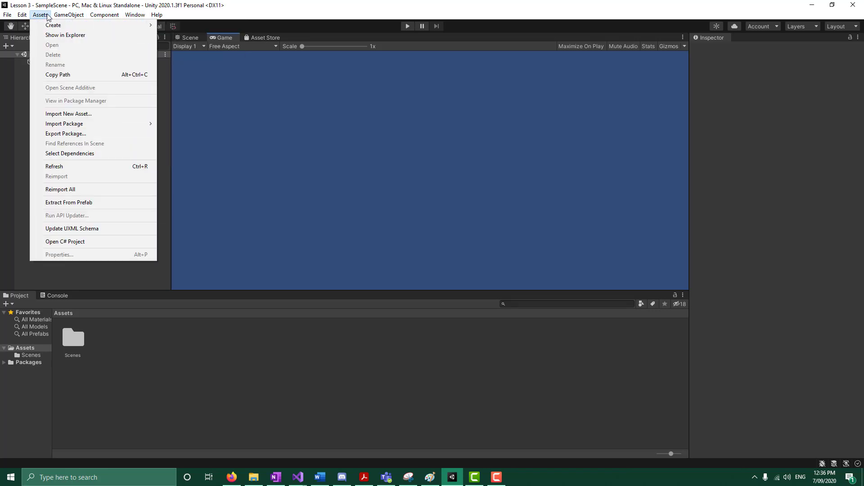
mouse_move(135, 20)
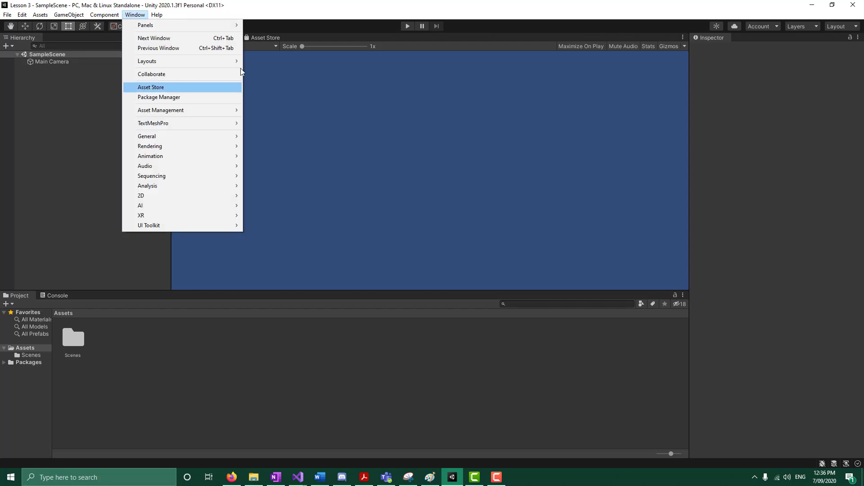
click(178, 87)
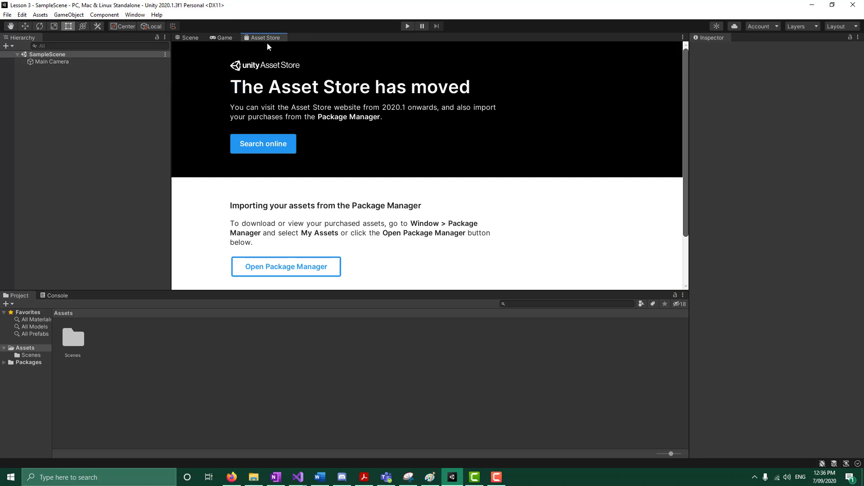
Step: Open the Package Manager from the Asset Store page and reposition its window
scroll(414, 193, down, 1)
scroll(417, 197, up, 1)
scroll(290, 152, down, 2)
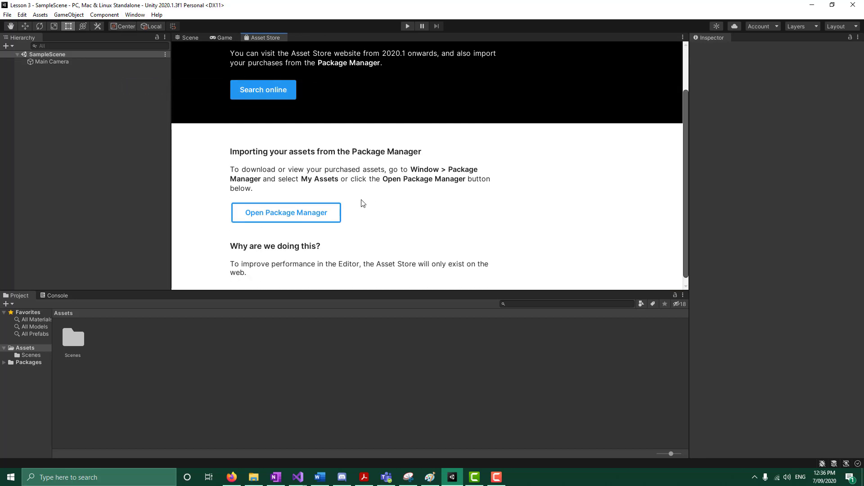
click(313, 214)
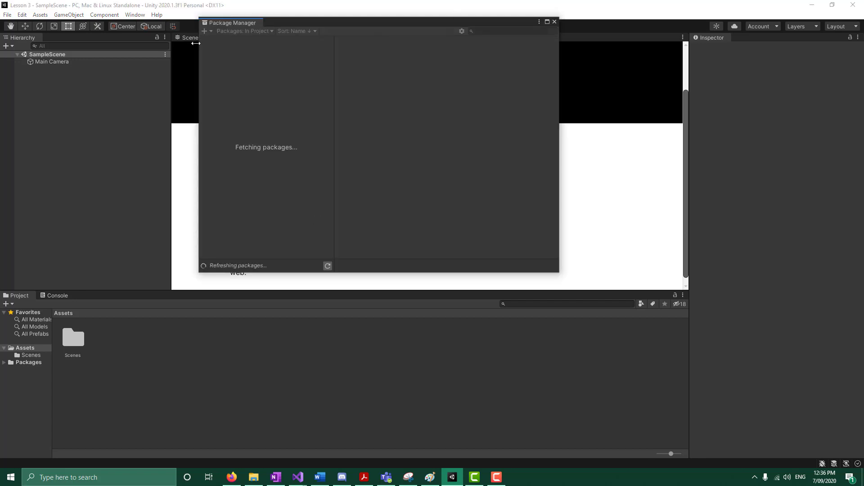
click(555, 22)
click(324, 220)
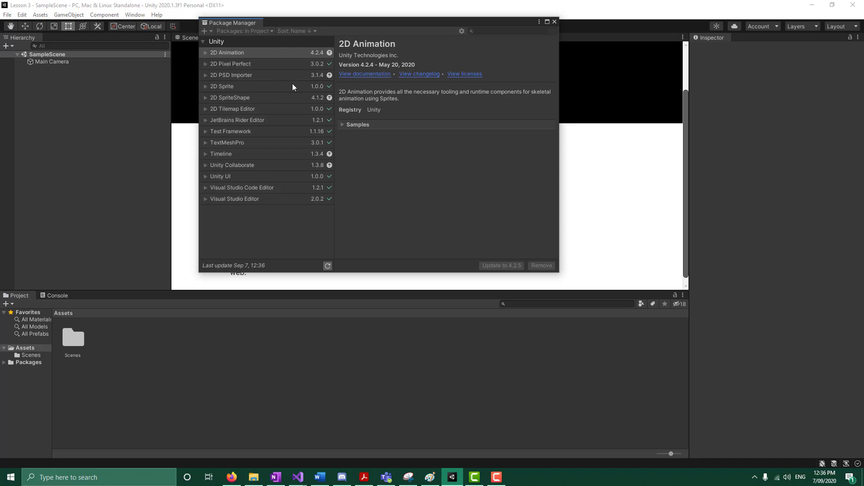
drag(380, 26, 439, 40)
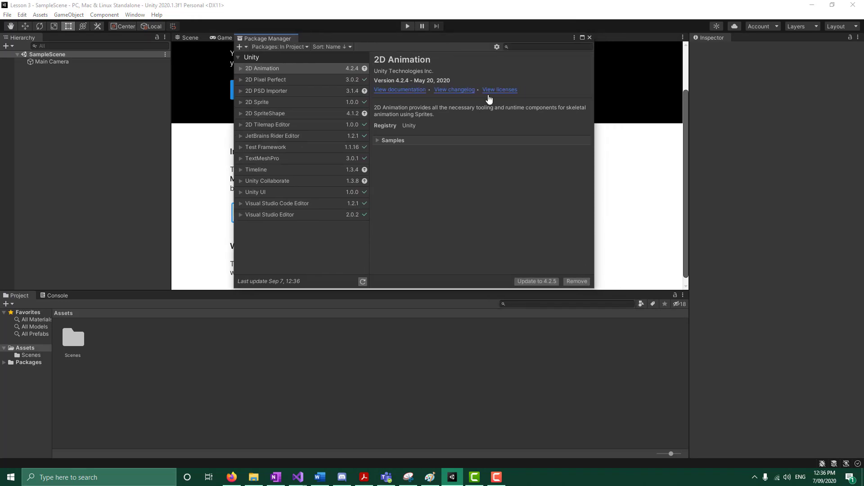
Step: Set the Package Manager to list the Unity Registry packages
click(306, 48)
click(305, 48)
click(307, 47)
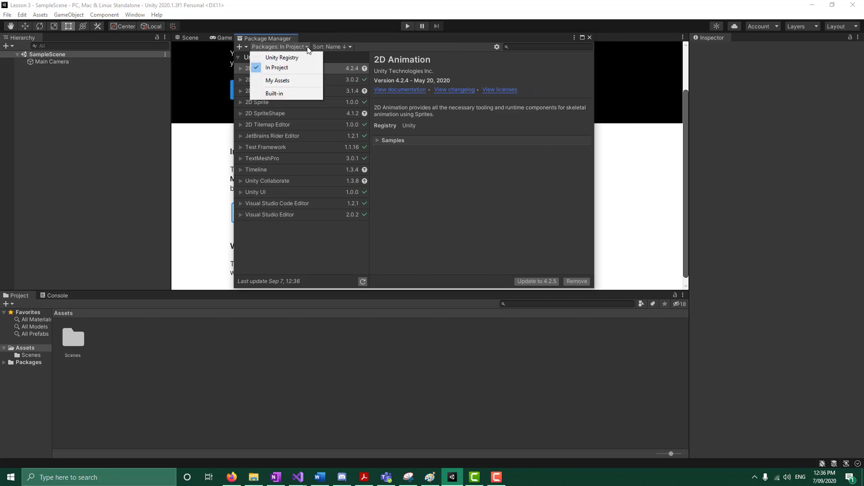
click(300, 58)
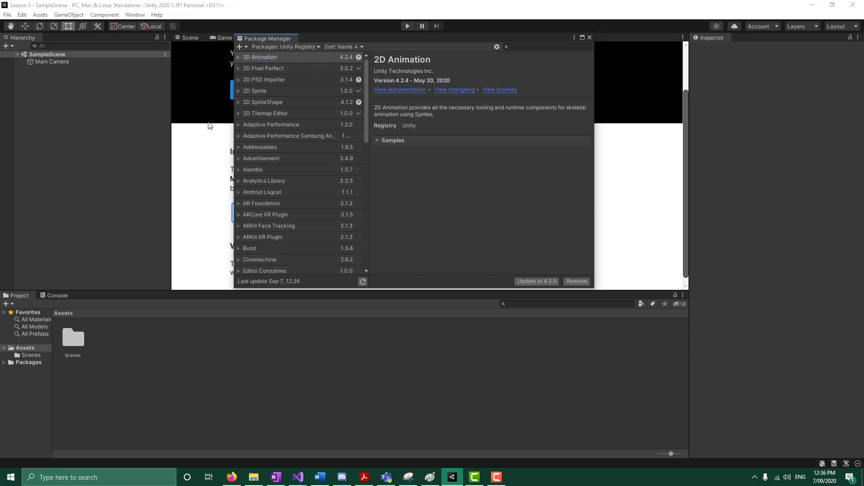
Step: Install Cinemachine version 2.6.2 from the package list and close the Package Manager
scroll(299, 192, down, 3)
click(239, 232)
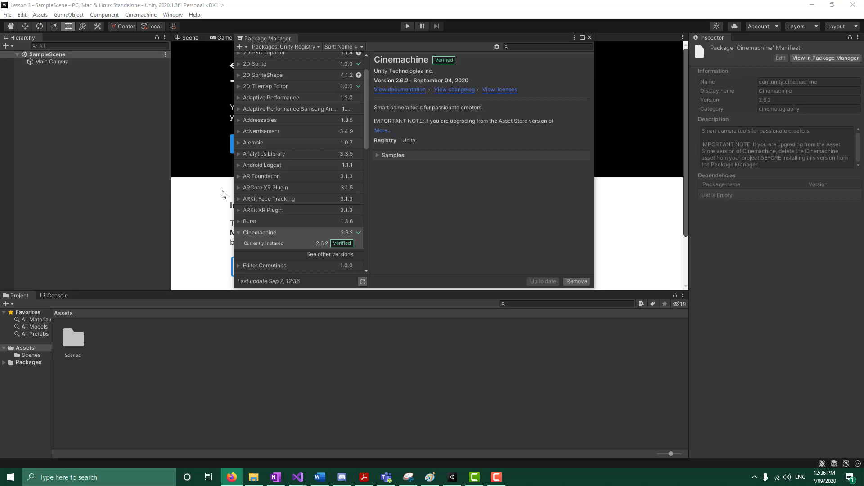
click(358, 131)
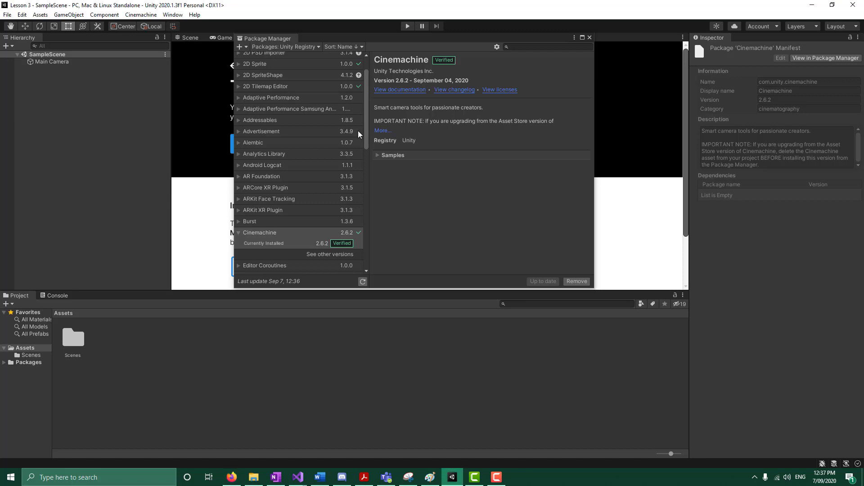
click(589, 38)
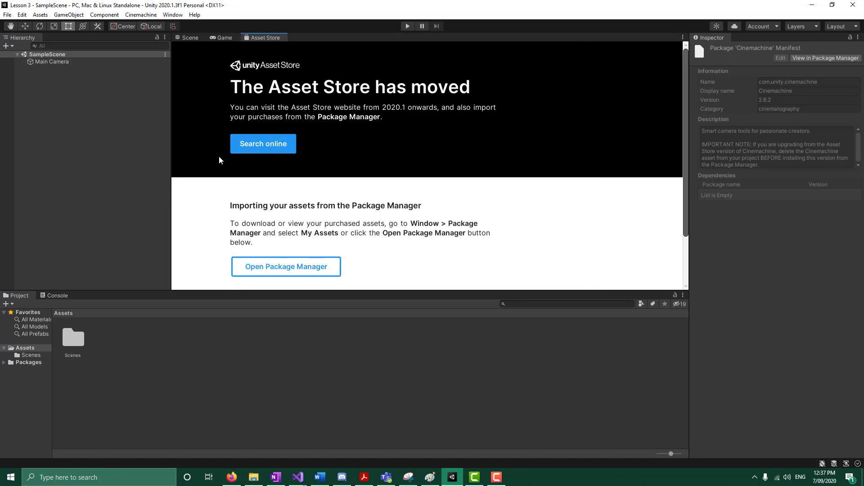
Step: Open the Unity Asset Store website in the browser and filter the listing to Free Assets
click(252, 146)
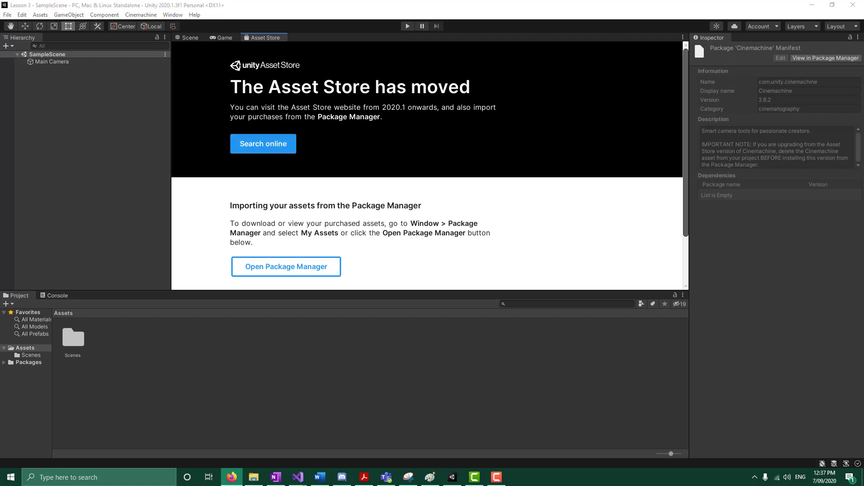
click(254, 137)
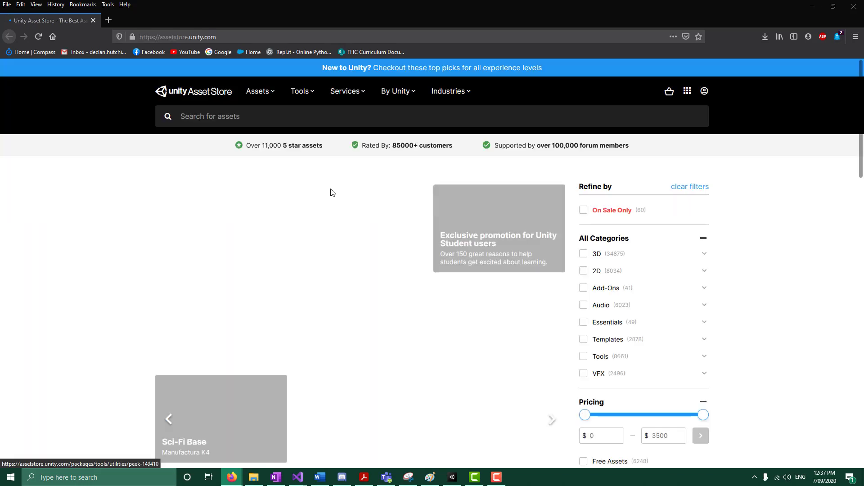
scroll(661, 314, down, 3)
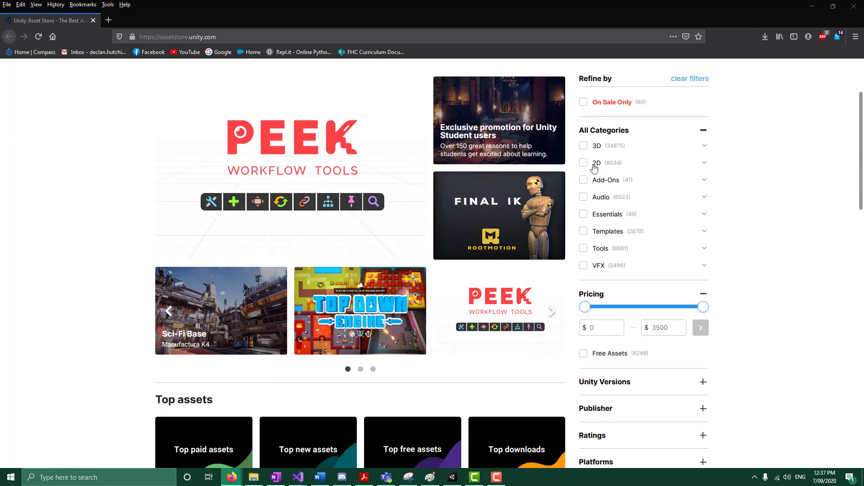
click(582, 163)
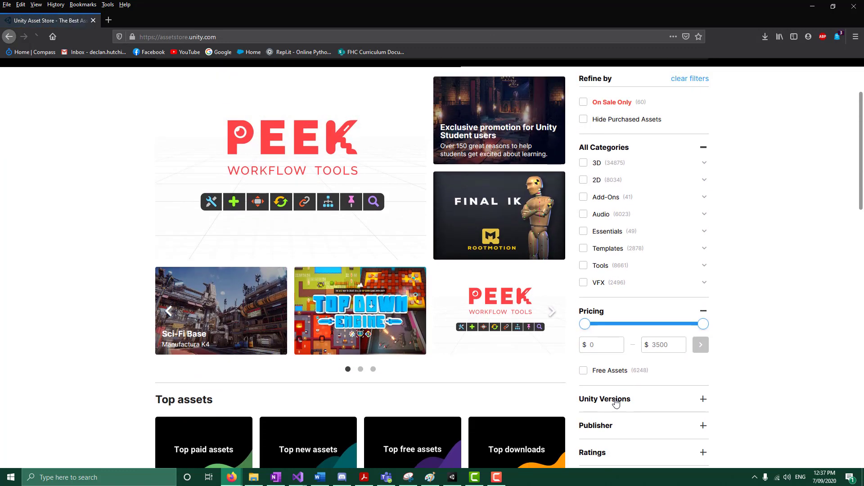
click(582, 374)
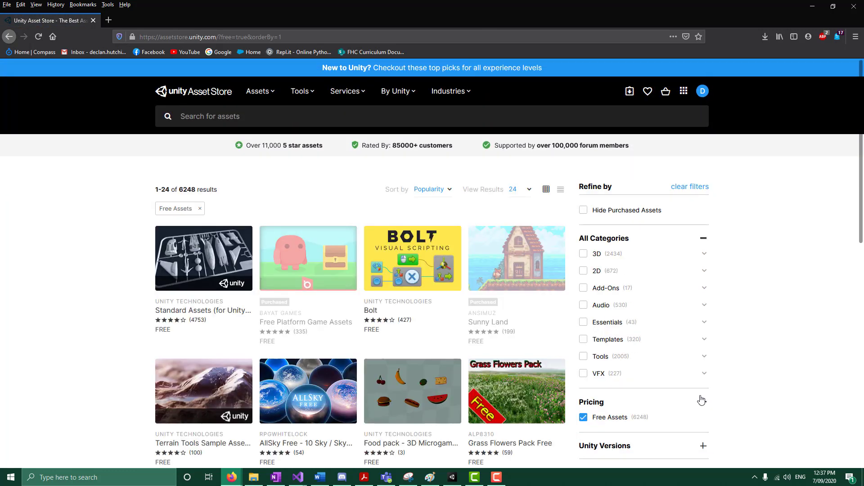
Step: Open the Sunny Land asset page and send it to the Unity Editor, remembering the choice for com.unity3d.kharma links
scroll(604, 380, down, 1)
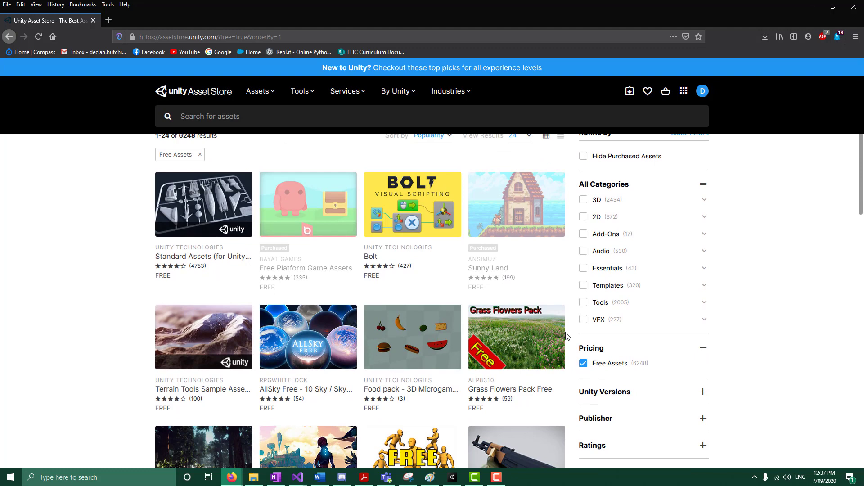
click(535, 212)
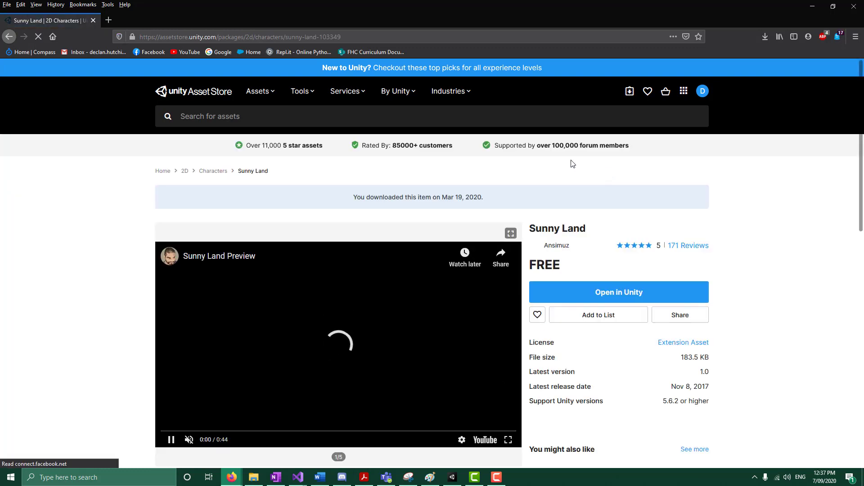
scroll(606, 274, down, 2)
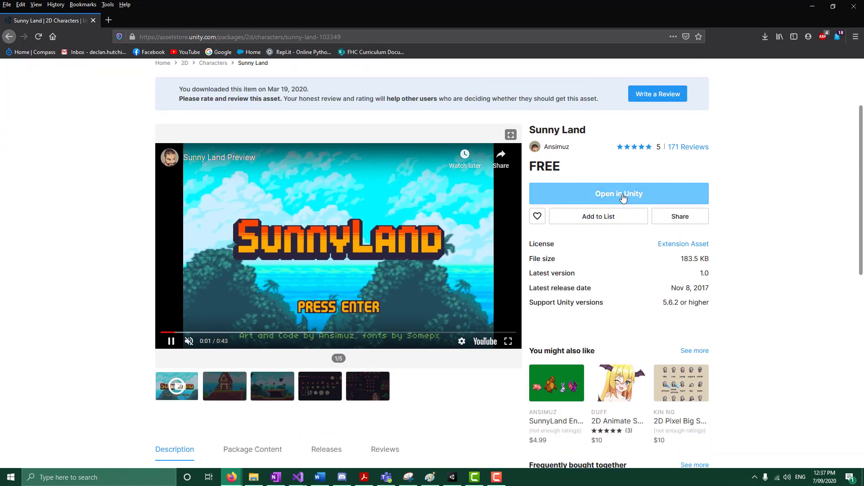
click(622, 197)
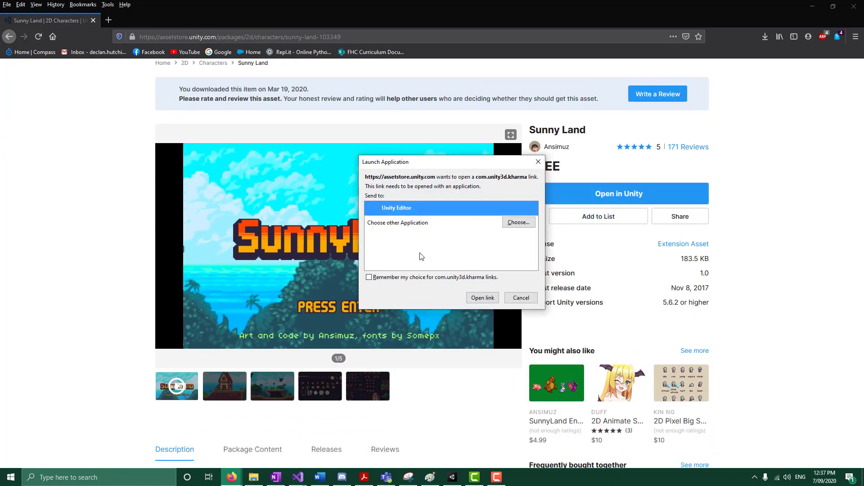
click(431, 278)
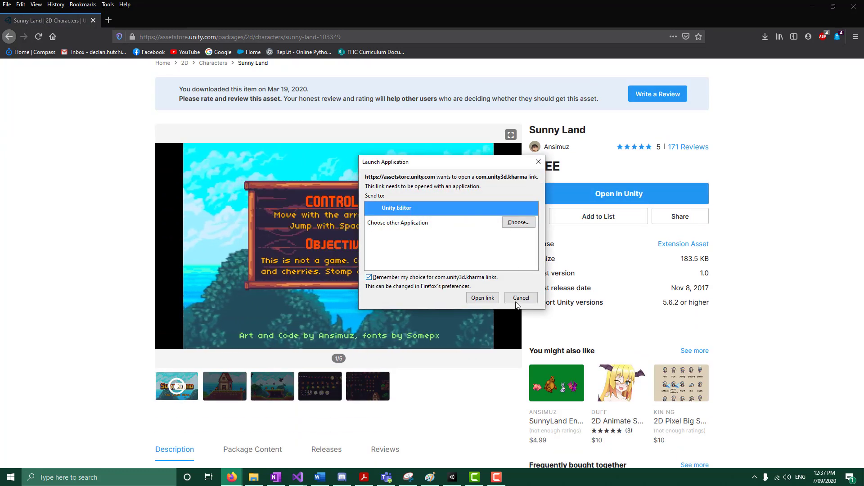
click(484, 298)
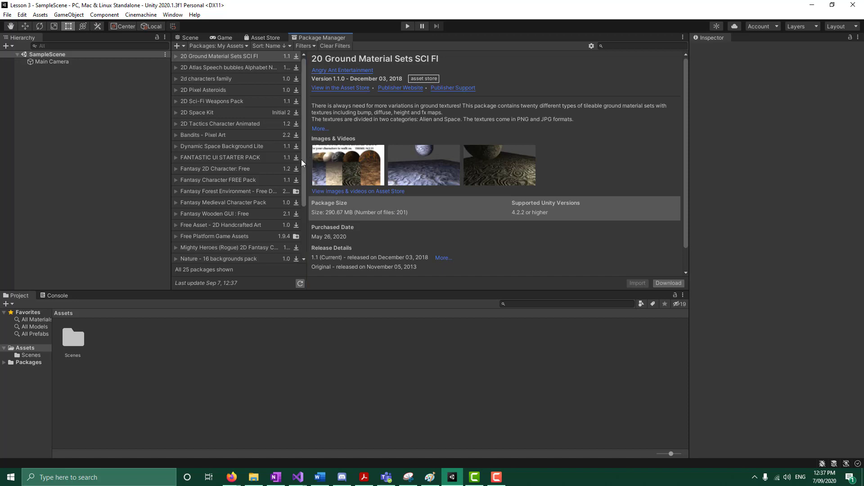
Step: Download the Sunny Land package from My Assets and import all of its files into the project
drag(302, 165, 305, 225)
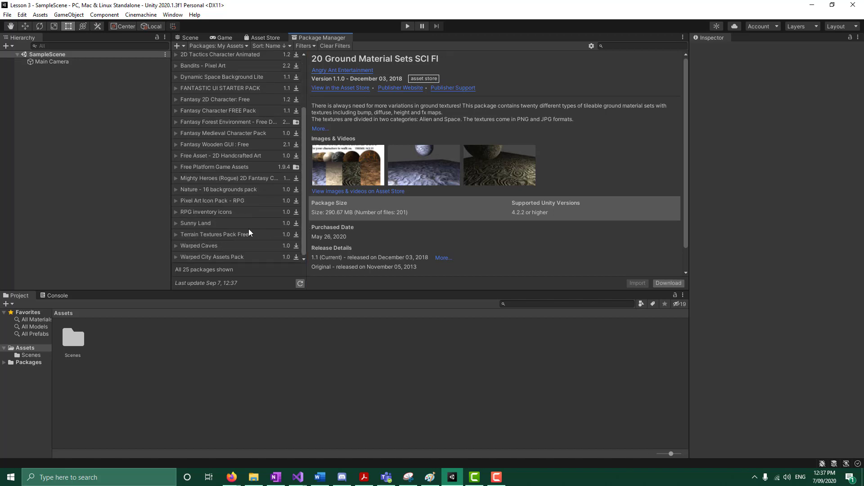
click(237, 224)
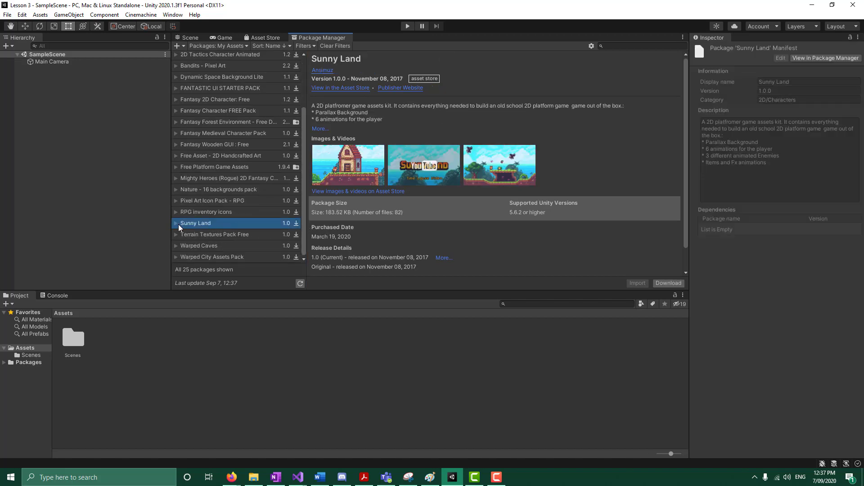
click(666, 284)
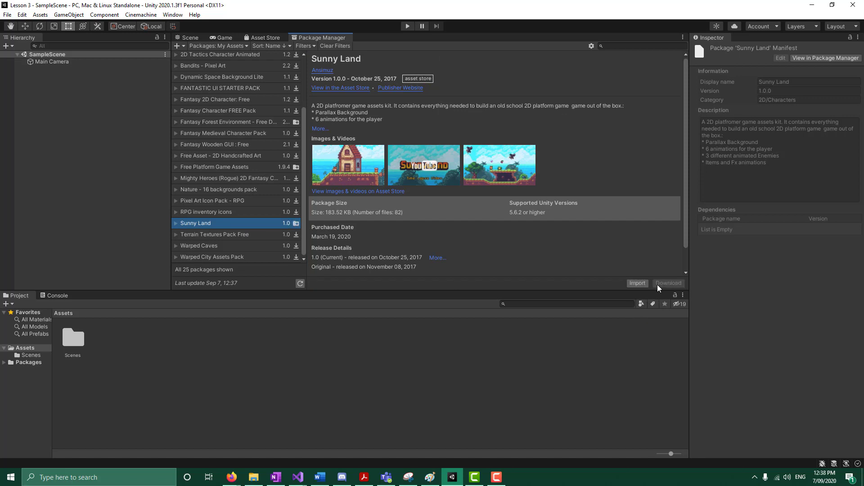
click(636, 283)
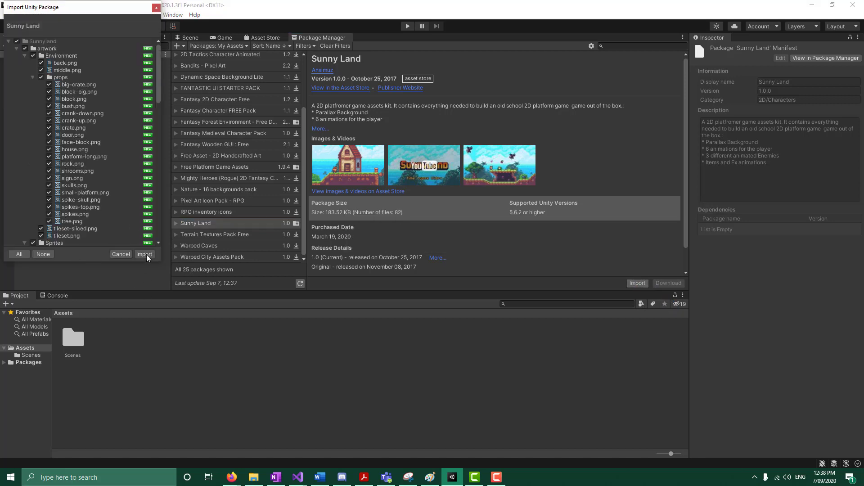
click(144, 254)
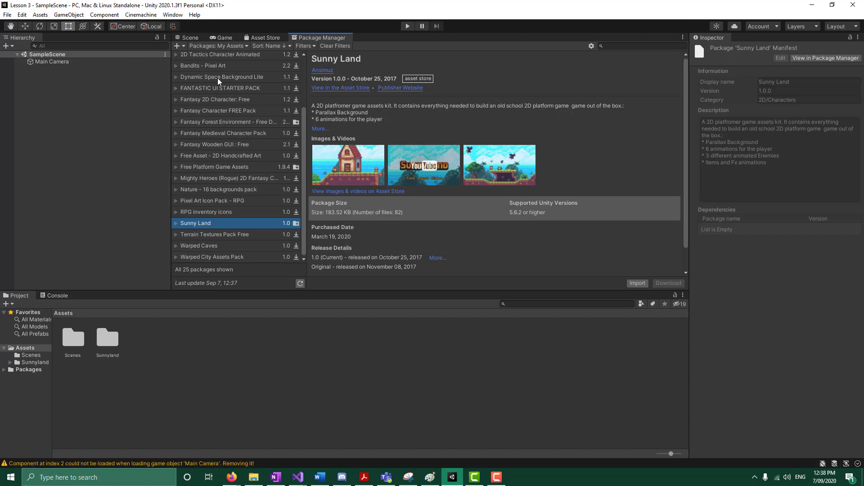
Step: Switch to the Scene view, then open the Sunnyland asset folder and select its Scenes subfolder
click(190, 37)
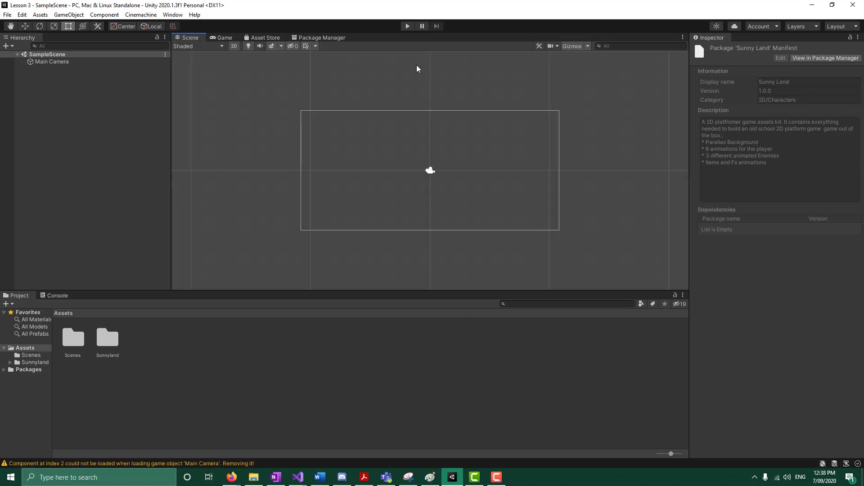
click(141, 15)
click(80, 174)
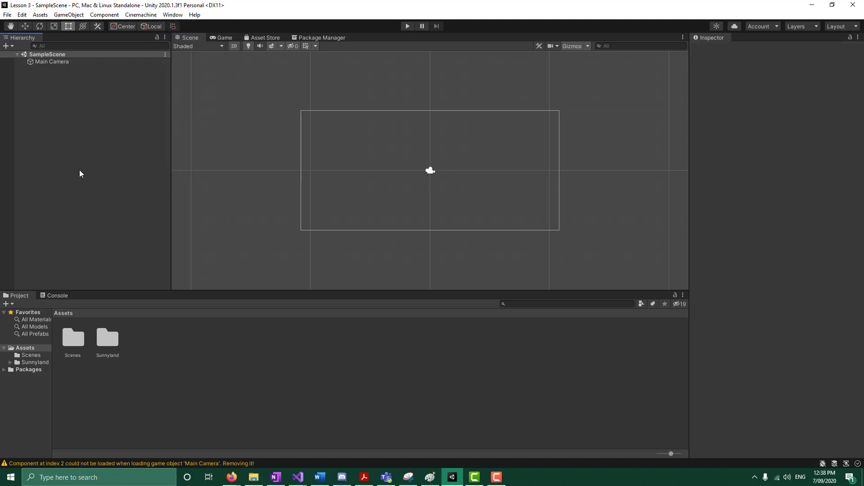
double_click(107, 339)
click(112, 342)
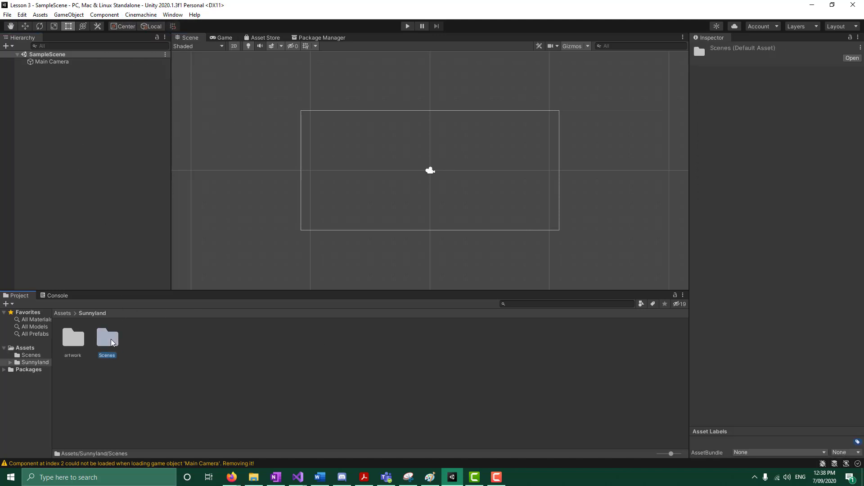
Step: Create a new folder named Tilemap in the project's root Assets folder
double_click(112, 342)
click(62, 314)
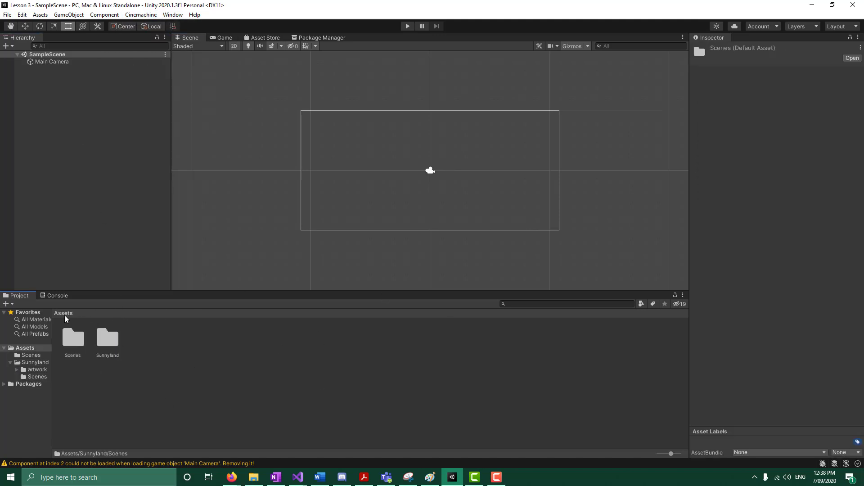
right_click(225, 359)
mouse_move(280, 125)
click(387, 90)
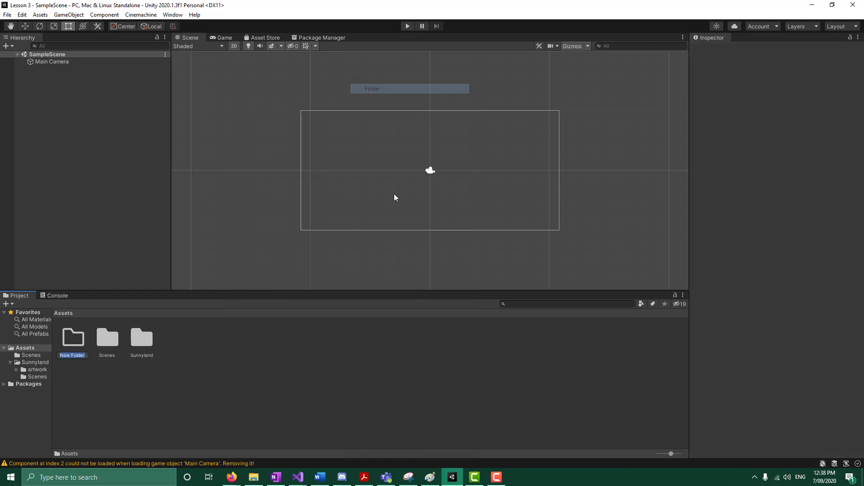
text(Tilemap)
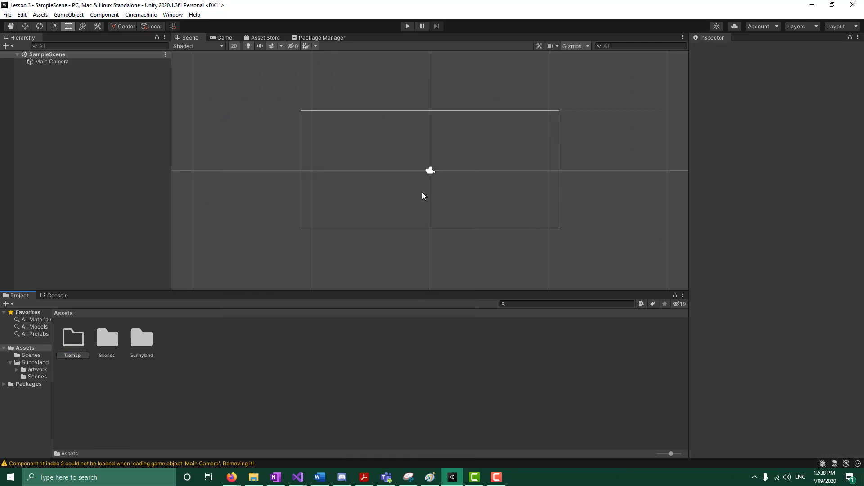
key(Return)
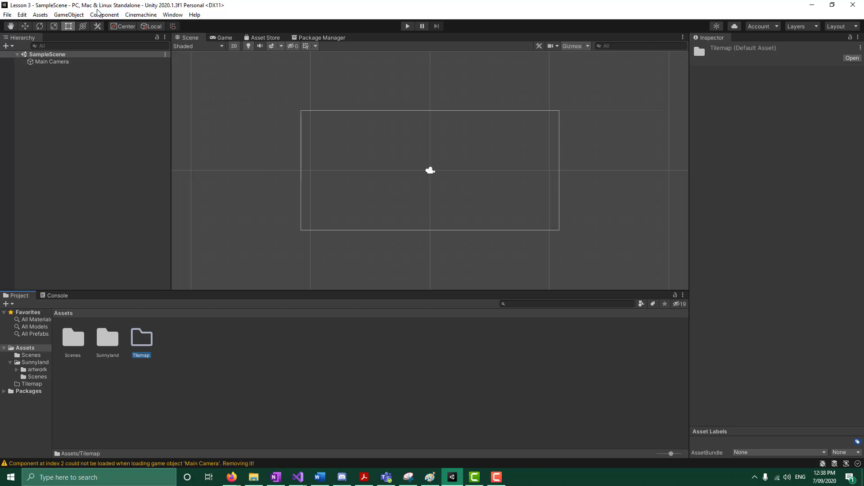
Step: Open the 2D Tile Palette window and dock it beside the Inspector
click(141, 14)
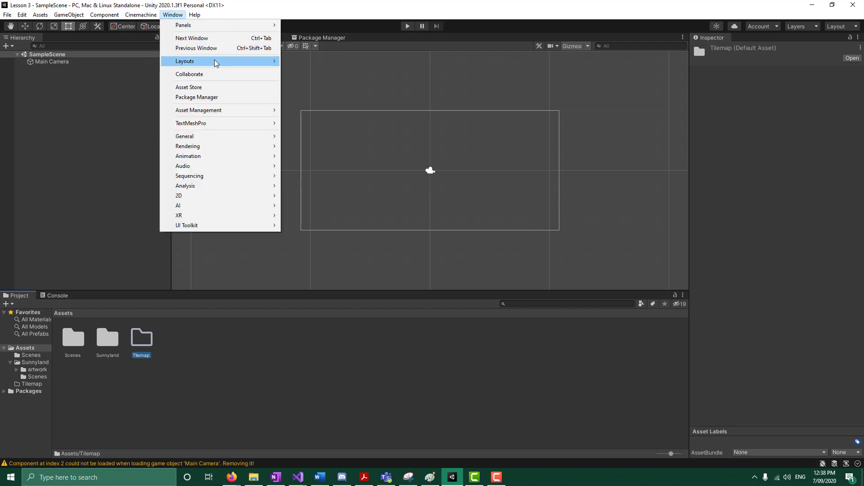
mouse_move(216, 63)
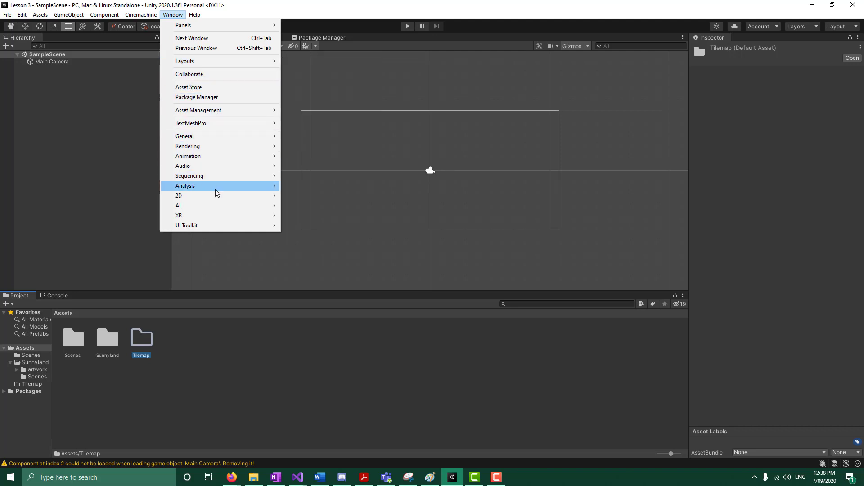
mouse_move(214, 195)
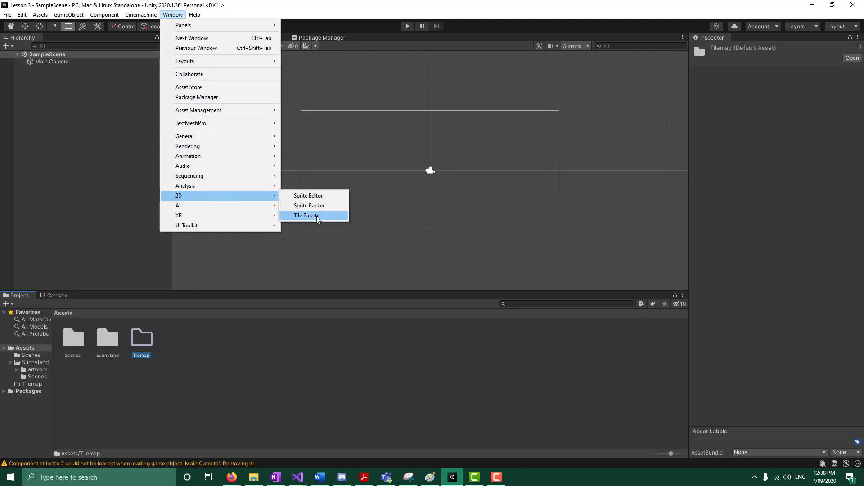
click(336, 217)
drag(75, 9, 430, 128)
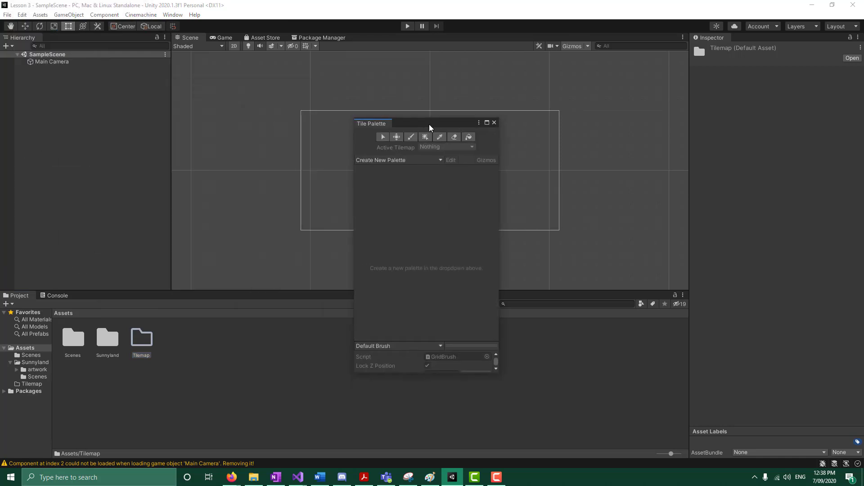
drag(396, 104, 731, 44)
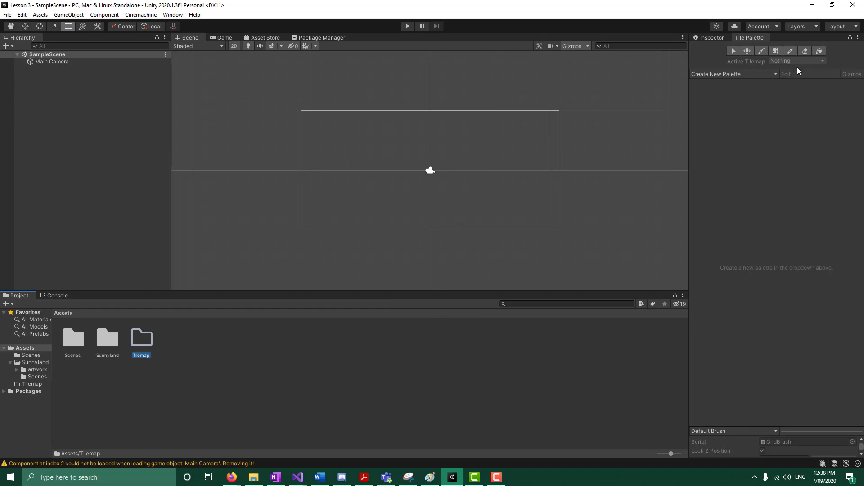
Step: Create a new tile palette named Level 1 and save it in the Tilemap folder
click(759, 76)
click(771, 94)
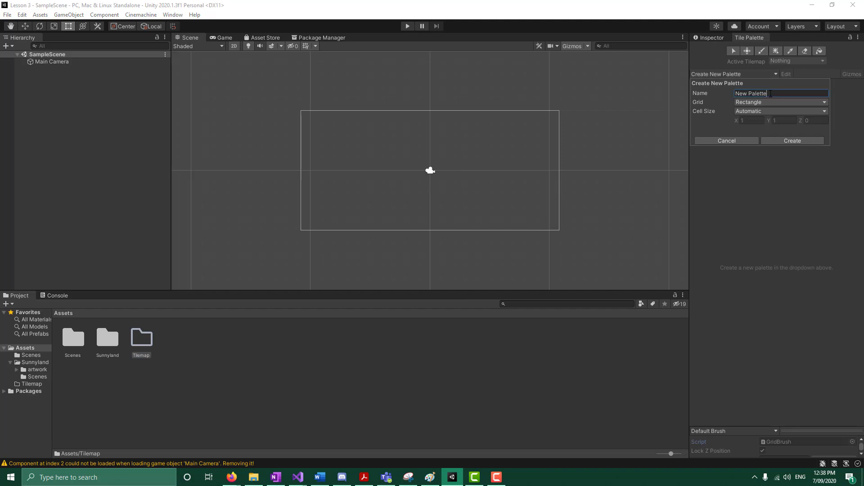
text(Level 1)
click(790, 141)
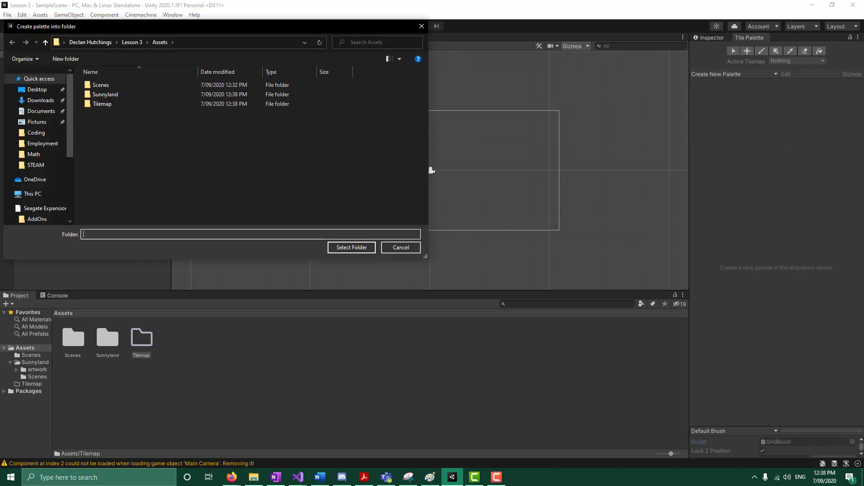
double_click(118, 105)
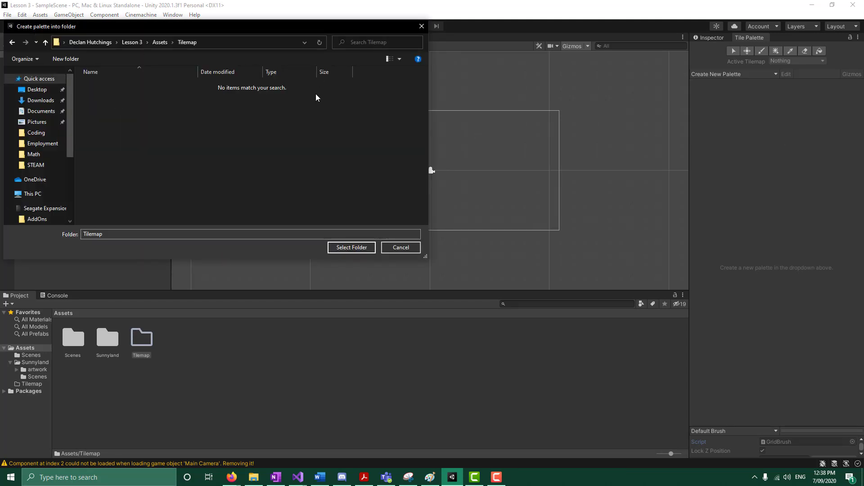
click(345, 248)
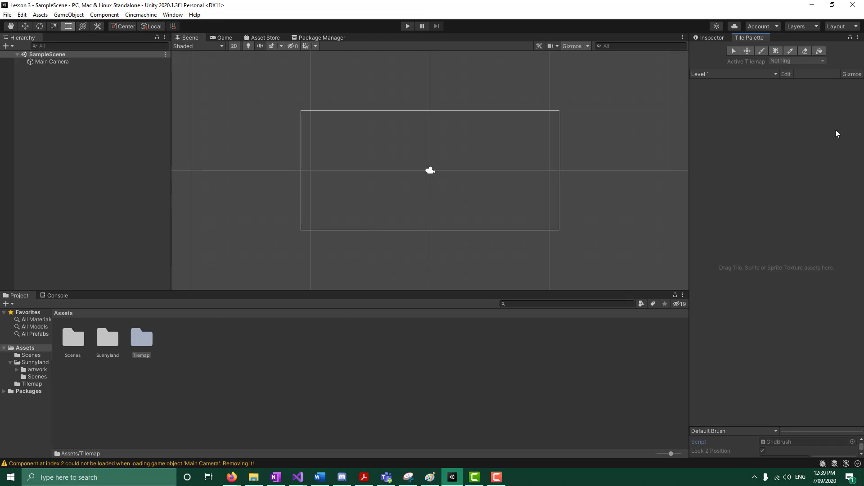
Step: Add a 2D Tilemap object to SampleScene
right_click(62, 88)
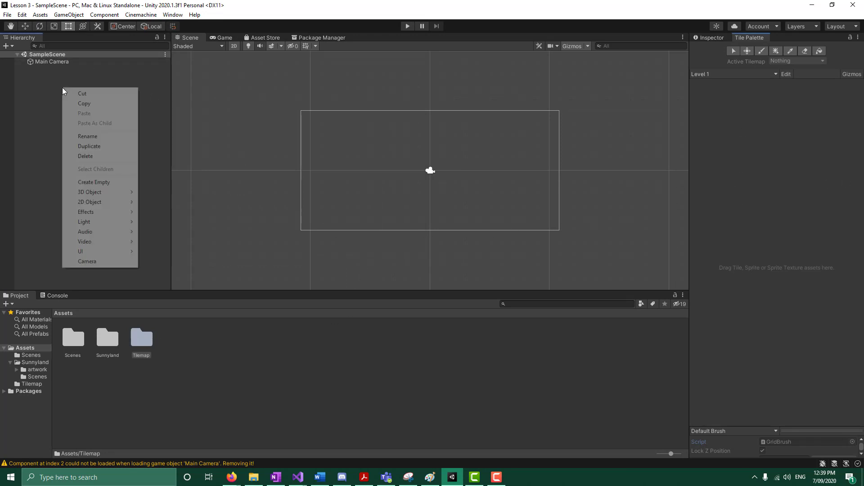
mouse_move(106, 202)
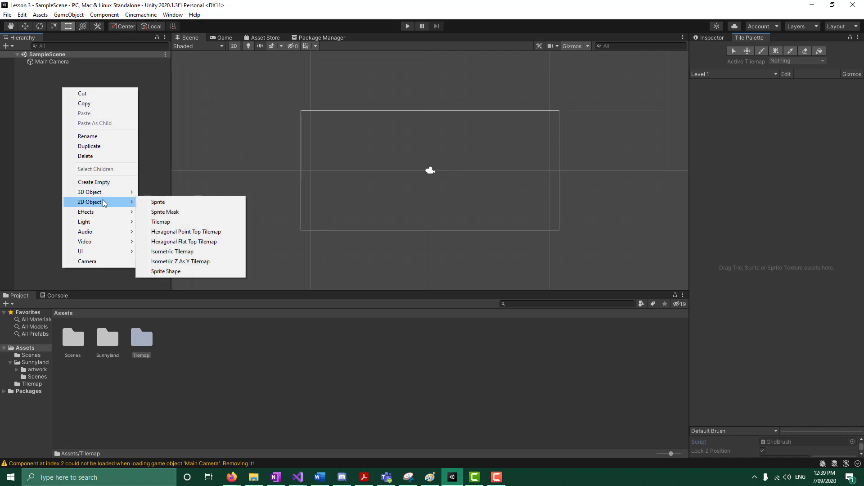
click(166, 222)
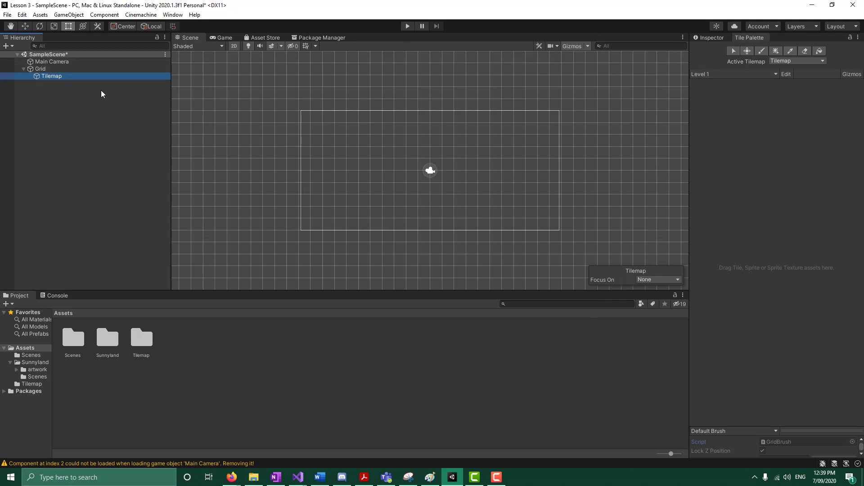
Step: Go to the Environment folder inside the Sunnyland artwork and expand the sliced tileset to show its sprites
double_click(144, 341)
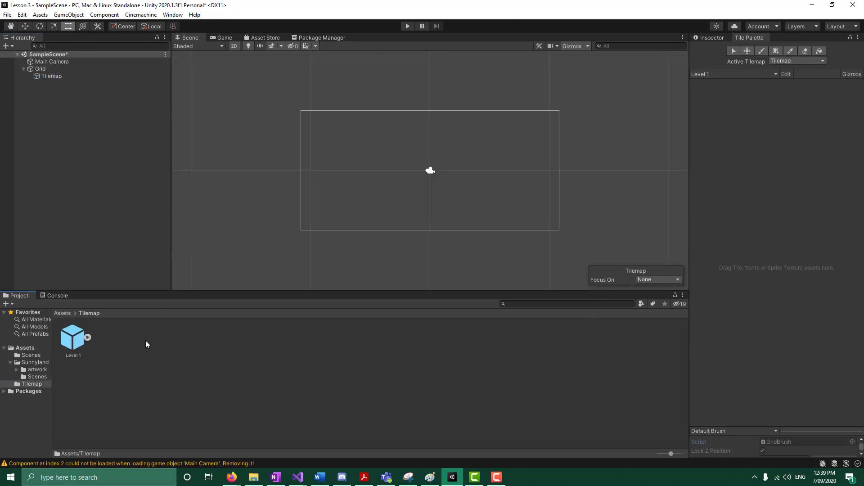
click(62, 313)
double_click(107, 337)
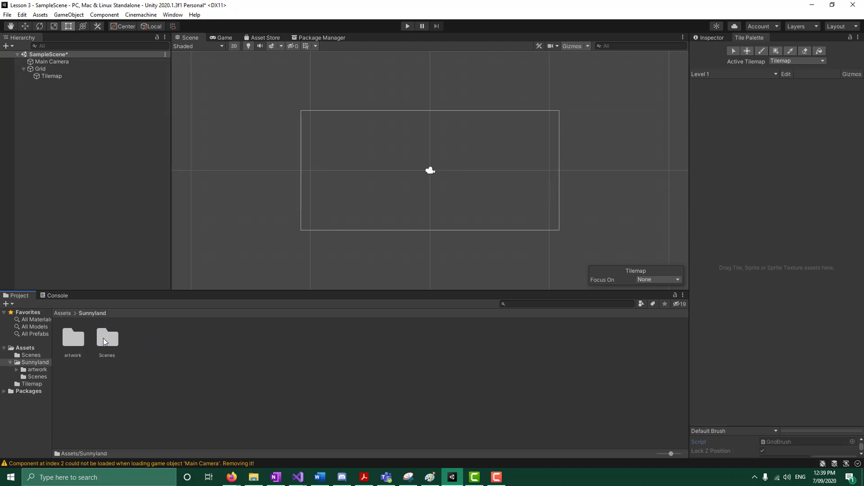
double_click(110, 335)
click(92, 313)
double_click(77, 341)
double_click(76, 342)
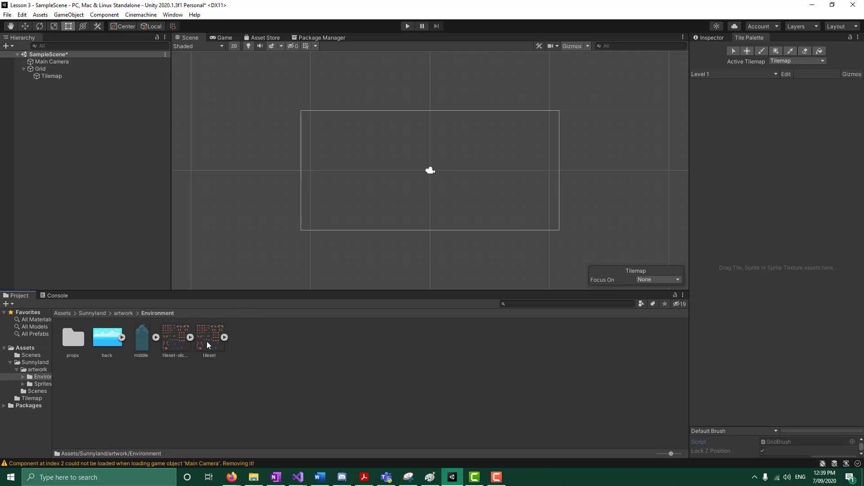
click(190, 337)
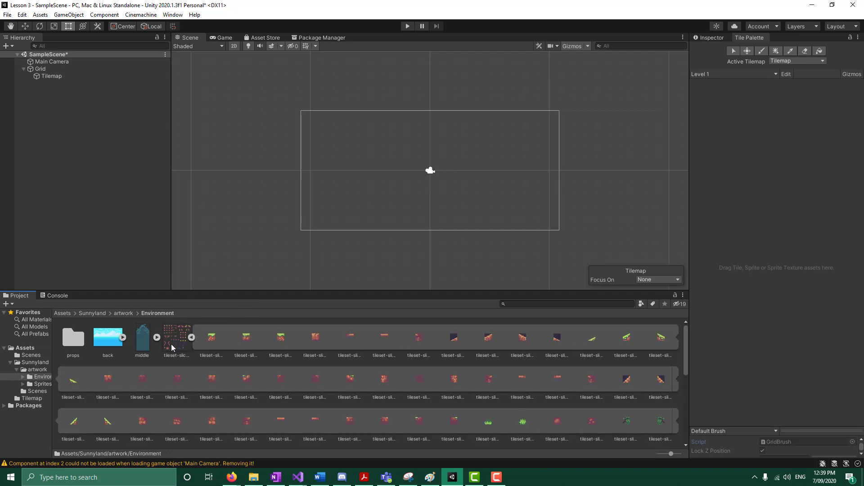
Step: Add the tileset-sliced texture to the Level 1 palette, generating its tiles into the Tilemap folder under Assets
click(185, 356)
drag(172, 343, 722, 134)
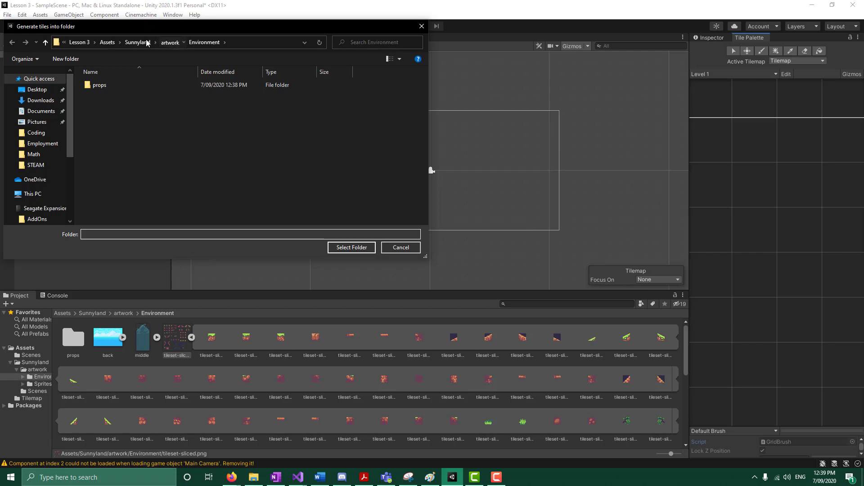
click(169, 42)
click(132, 42)
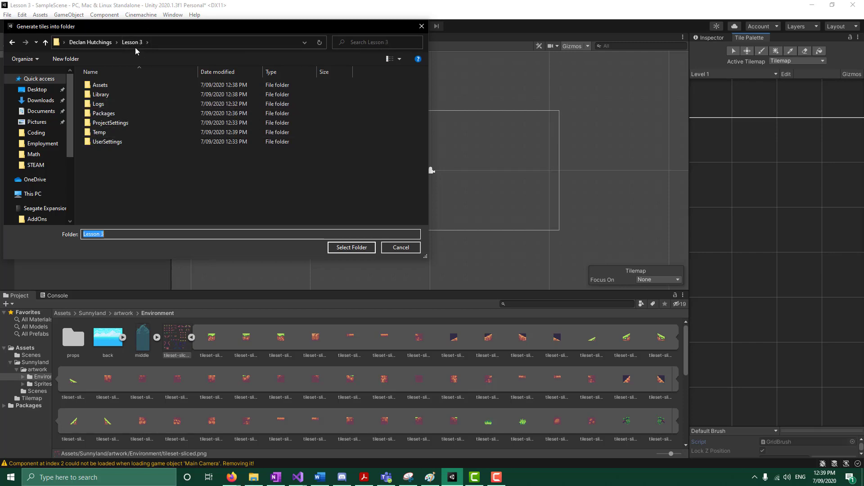
click(112, 85)
double_click(112, 86)
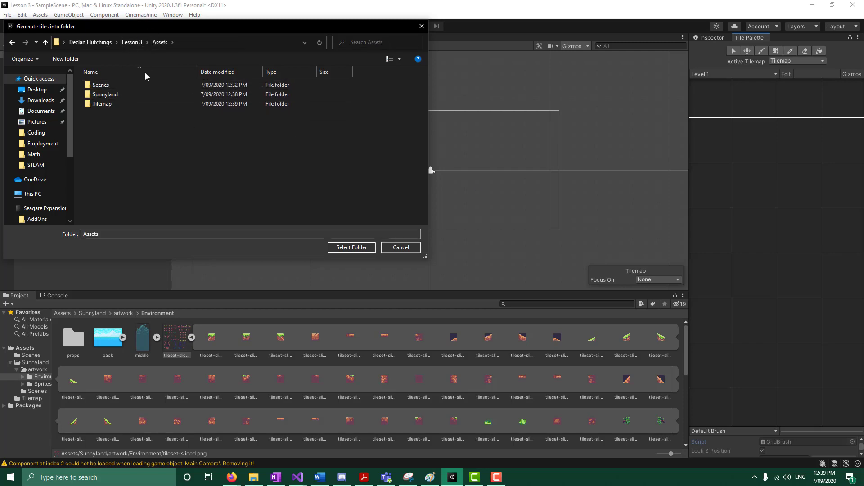
double_click(115, 104)
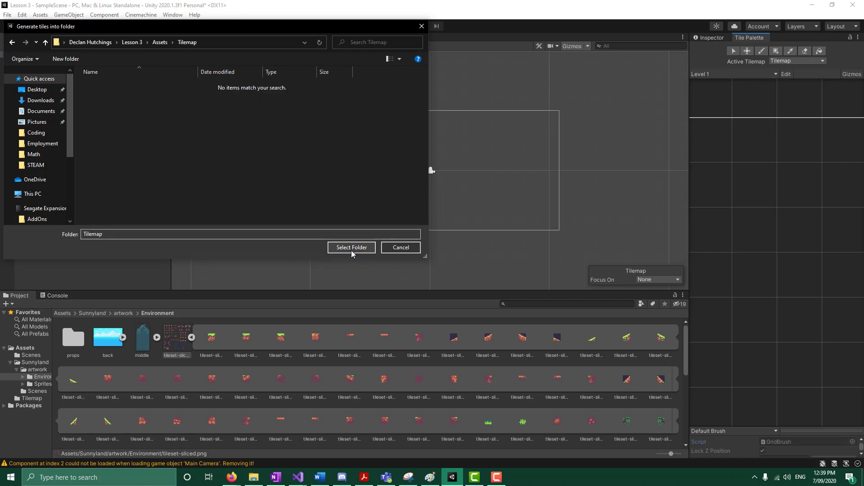
click(350, 249)
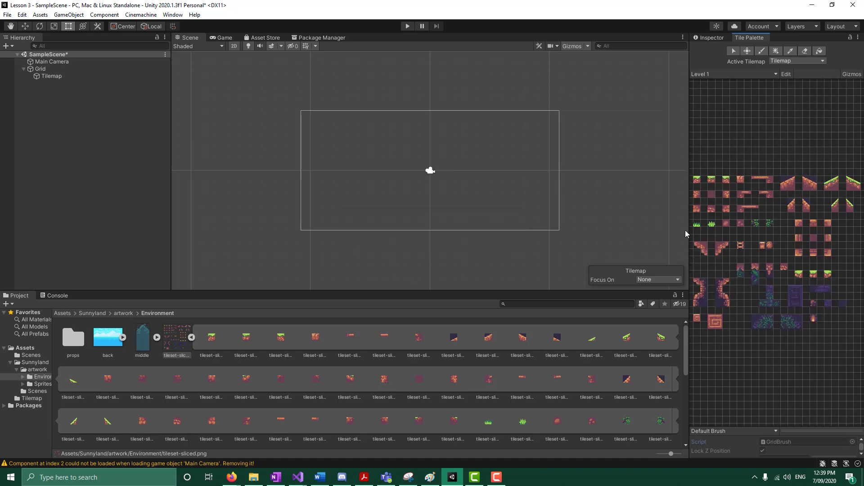
Step: Choose the middle grass-topped ground tile in the Level 1 palette for painting on the tilemap
scroll(386, 191, down, 8)
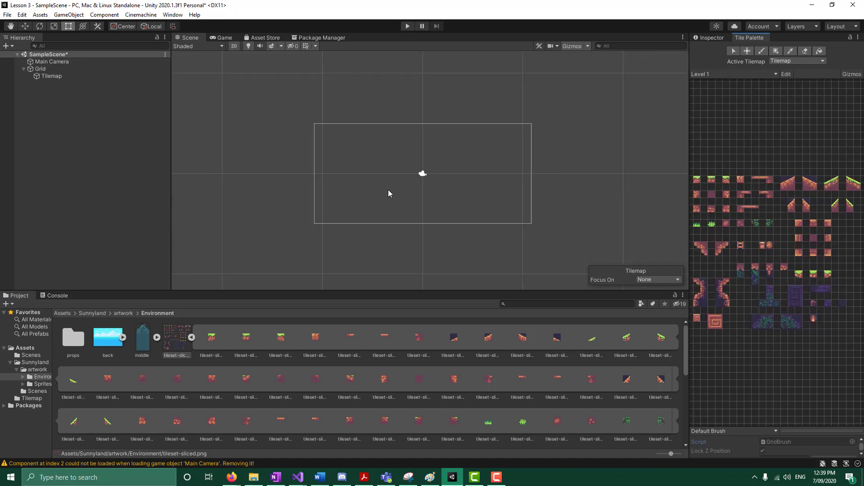
click(712, 181)
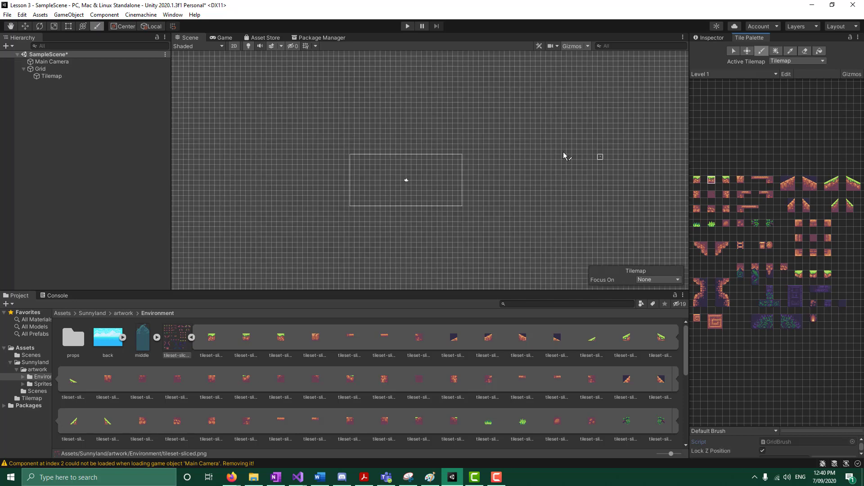
scroll(422, 176, up, 8)
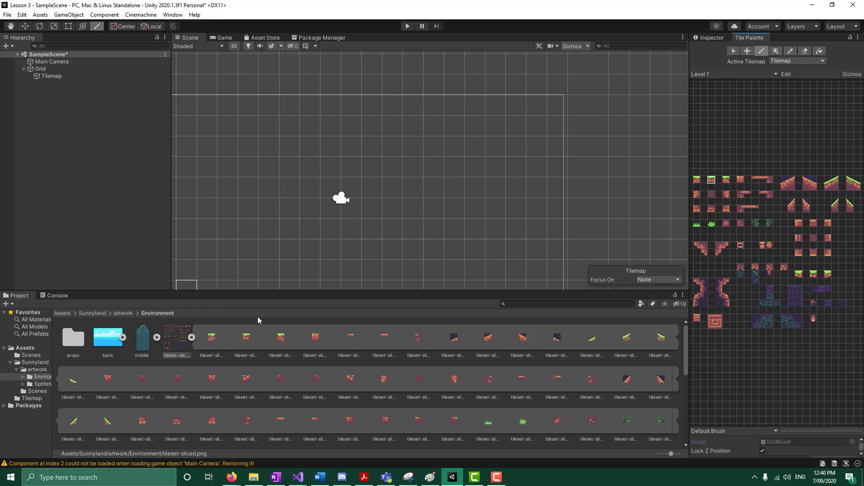
Step: Check the Sunnyland artwork's Sprites folder, then go back to the generated tiles in the Tilemap folder
click(123, 314)
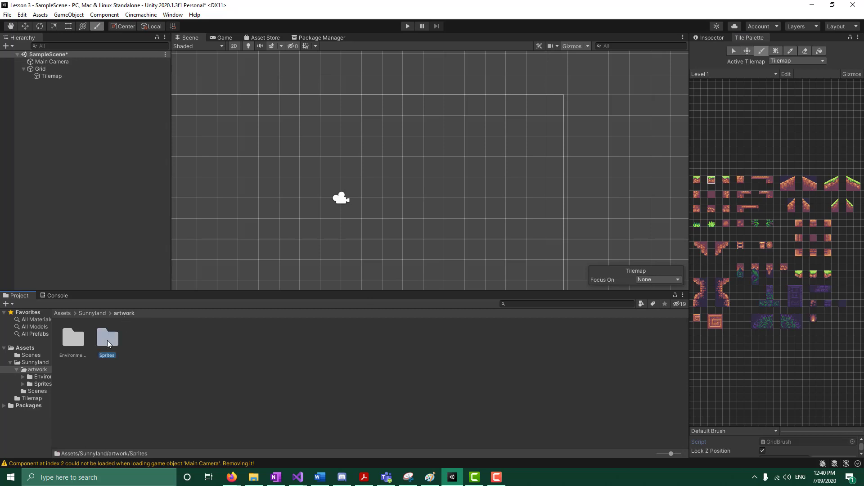
double_click(107, 338)
click(126, 314)
click(92, 314)
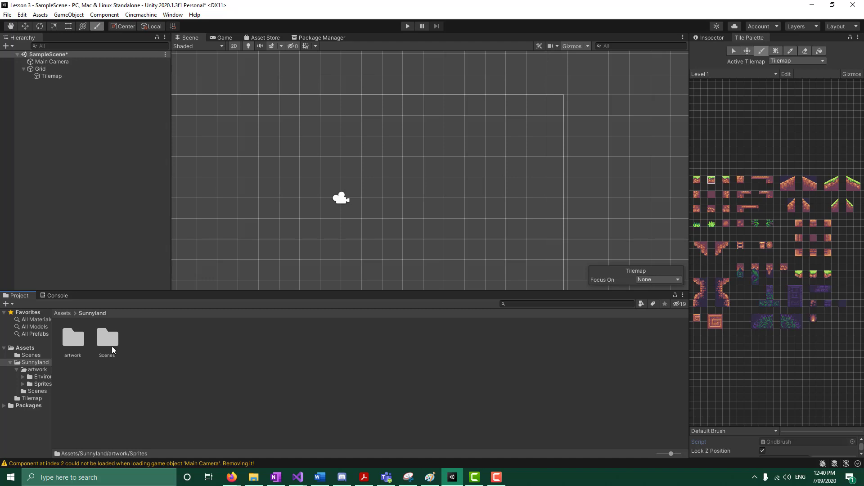
click(65, 314)
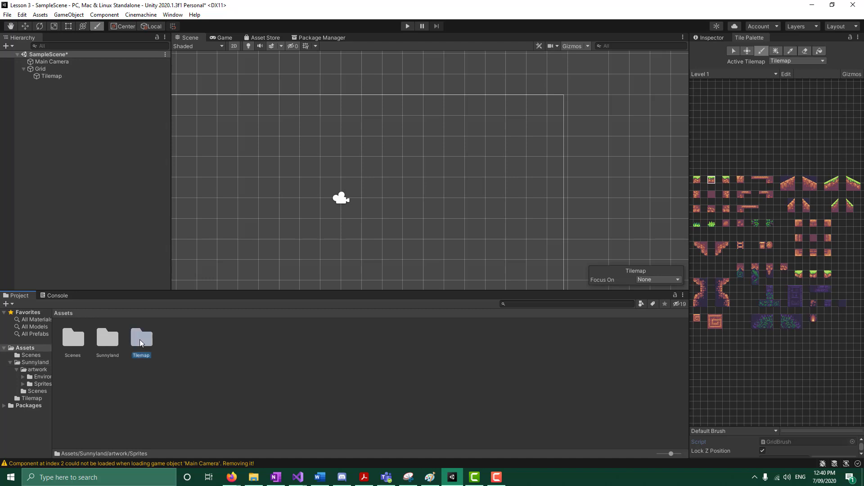
double_click(140, 339)
click(141, 339)
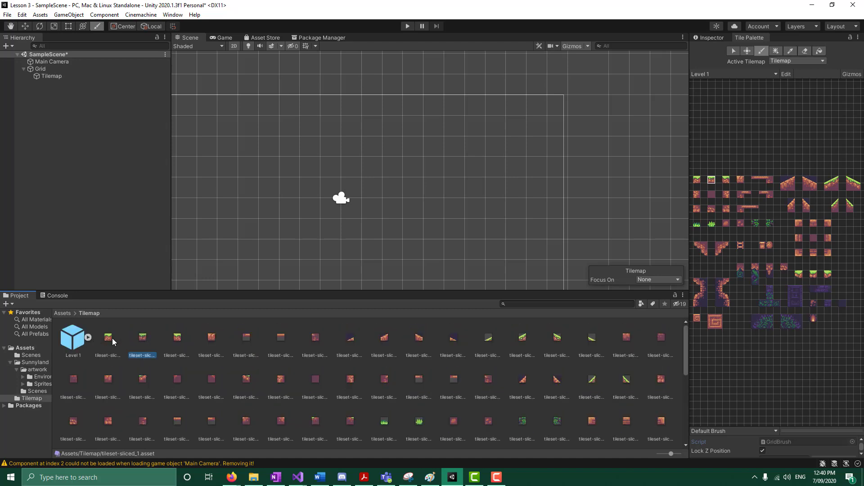
click(63, 313)
double_click(189, 340)
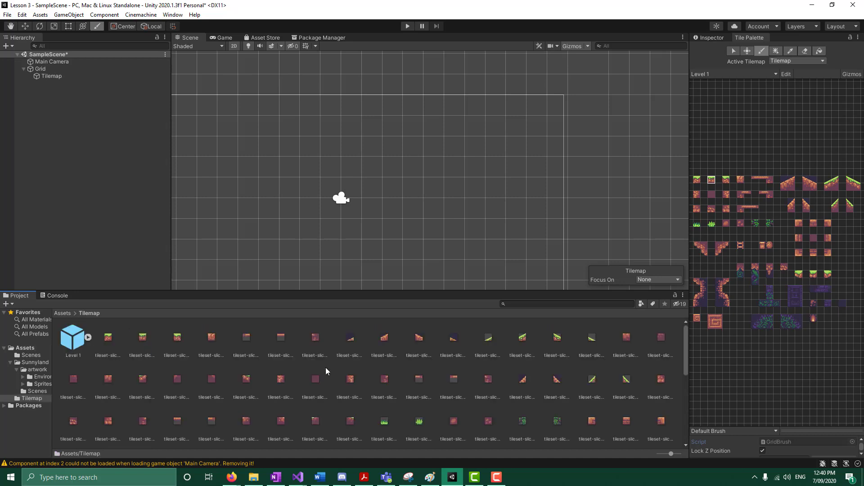
Step: Inspect the properties of the generated tileset-sliced_25 tile in the Tilemap folder
scroll(337, 378, down, 10)
scroll(350, 382, up, 5)
click(351, 340)
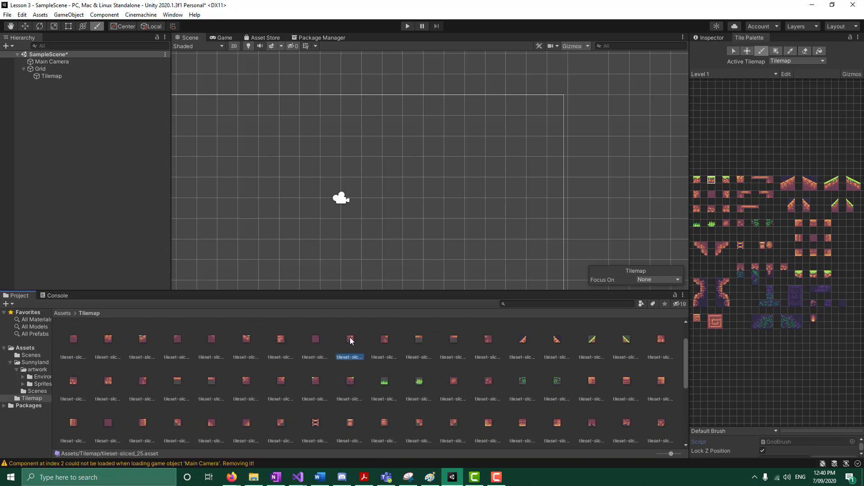
right_click(352, 343)
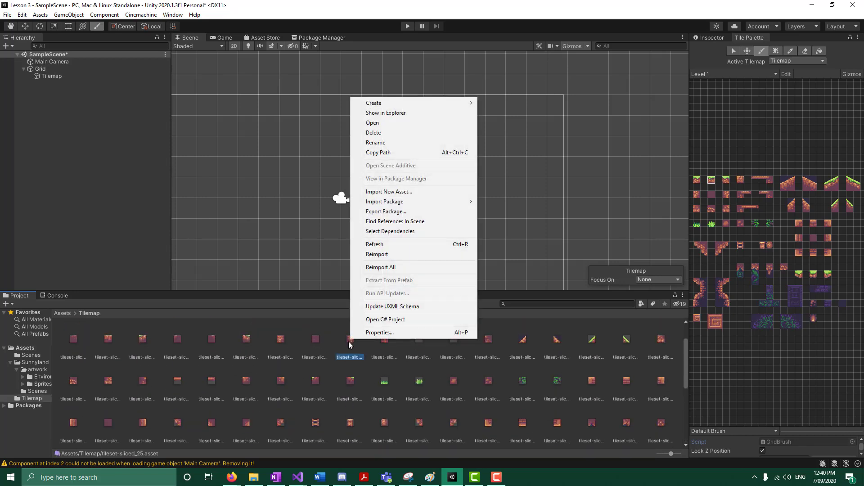
click(350, 346)
click(708, 38)
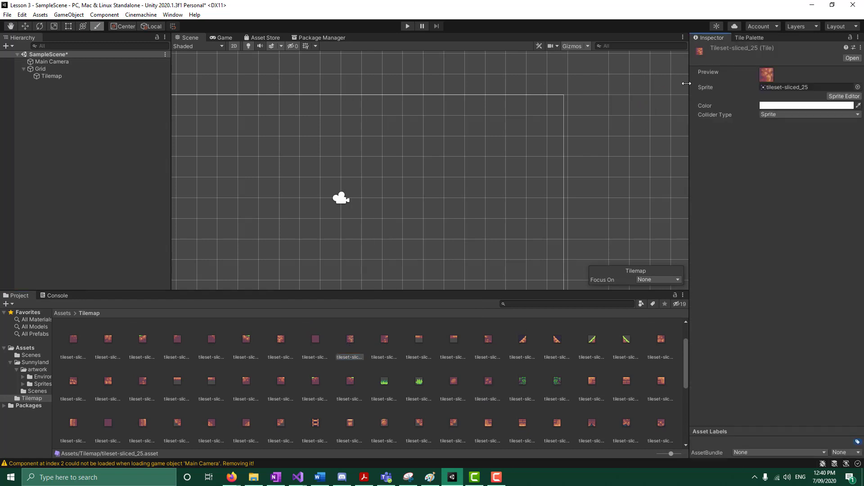
Step: Go to the Environment folder in the Sunnyland artwork and bring up the tileset-sliced texture's import settings
click(63, 313)
double_click(107, 339)
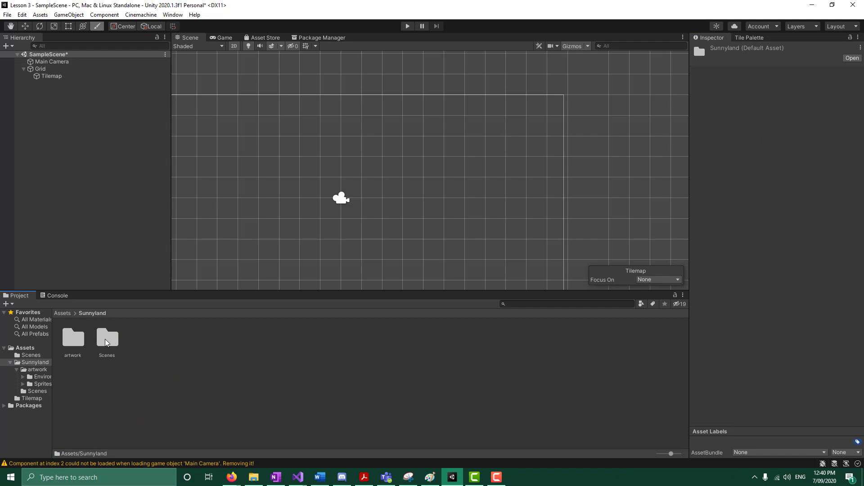
double_click(76, 341)
double_click(77, 342)
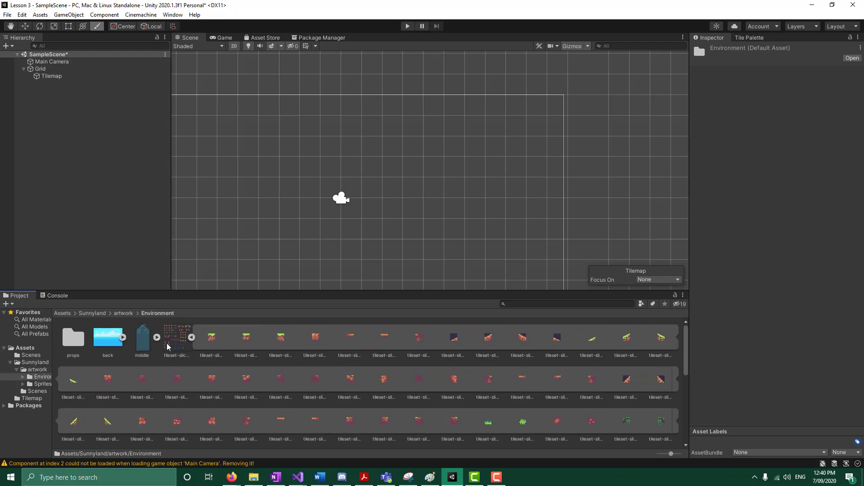
click(177, 341)
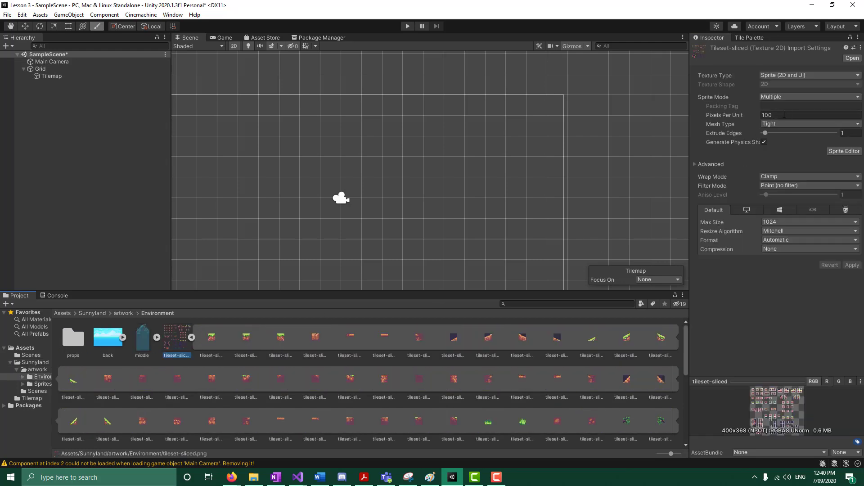
click(779, 116)
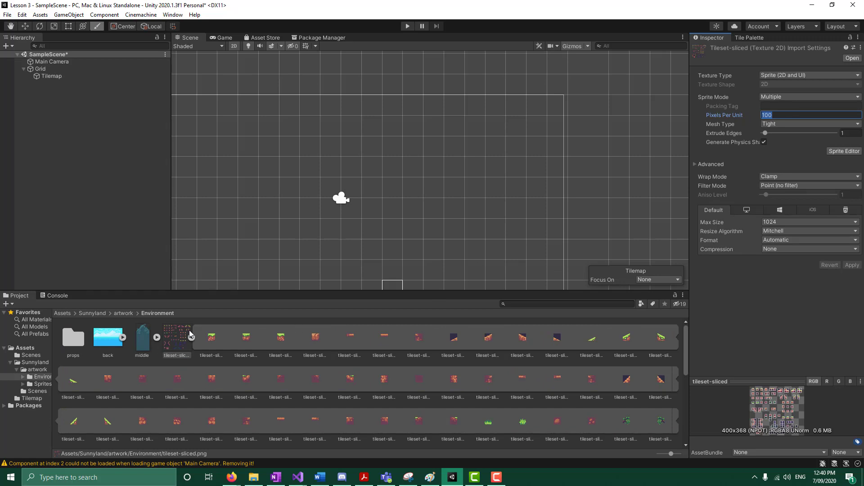
Step: Set the tileset-sliced texture's Pixels Per Unit to 25 and apply the import settings
click(128, 314)
click(116, 337)
double_click(75, 340)
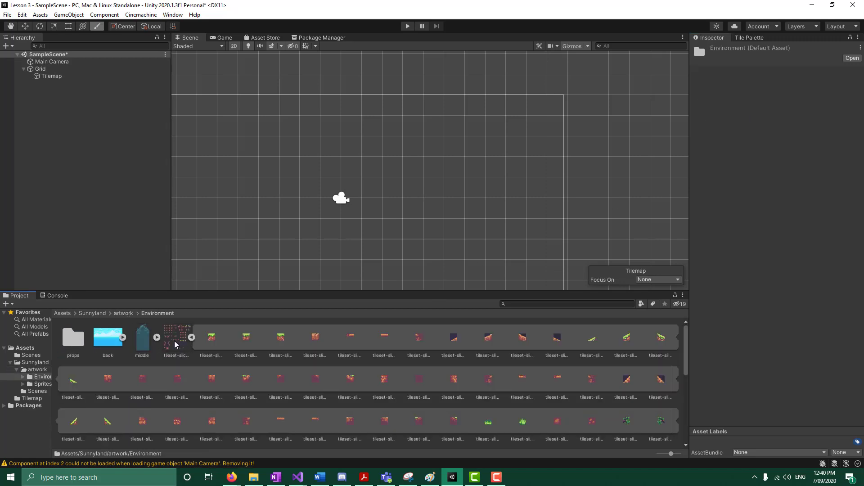
click(189, 345)
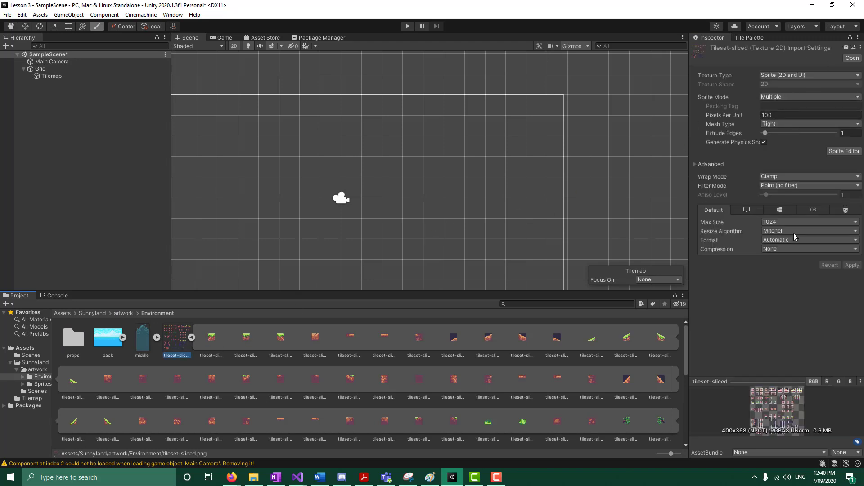
click(767, 115)
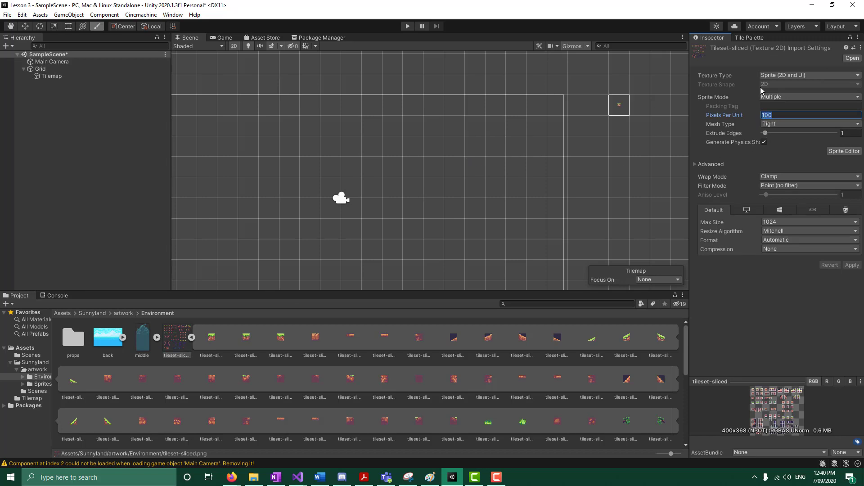
text(25)
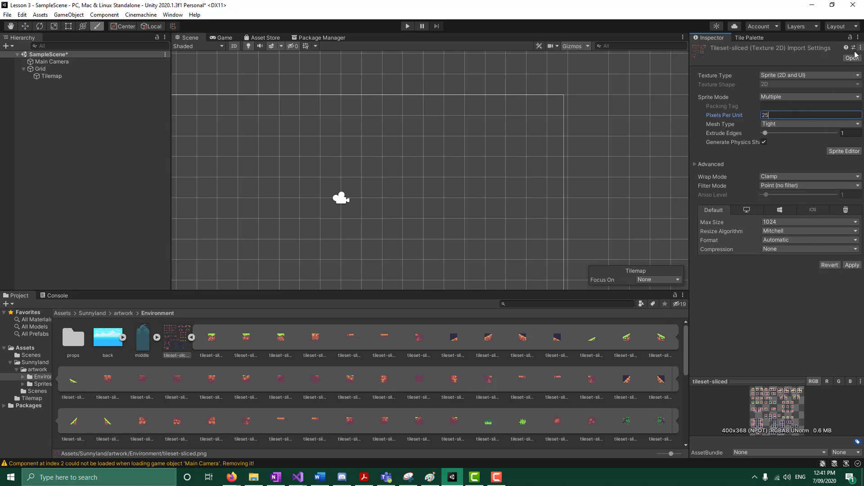
click(110, 153)
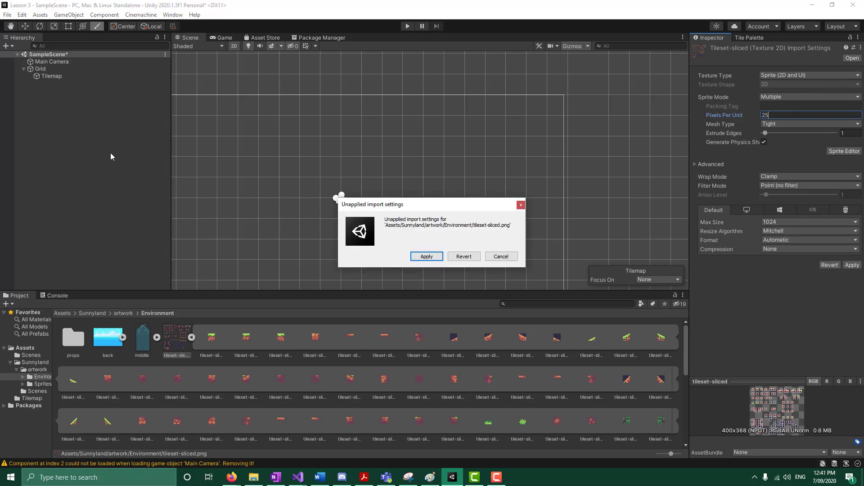
click(428, 257)
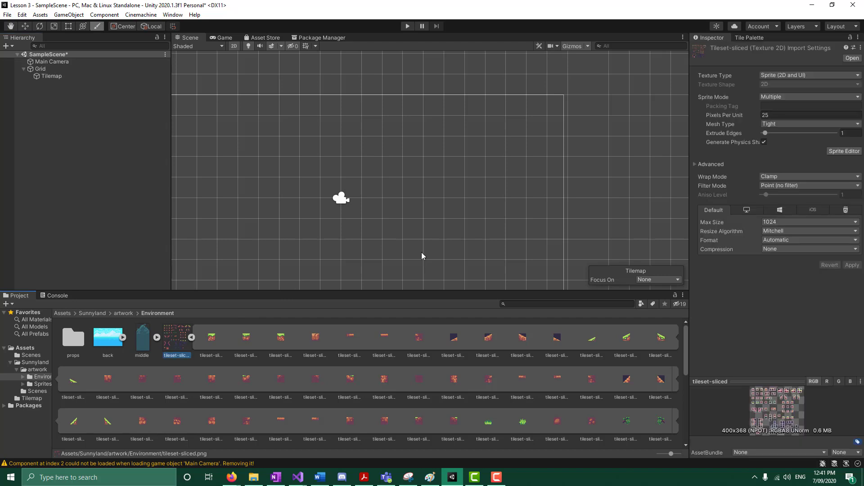
Step: Change the tileset-sliced texture's Pixels Per Unit to 20 and apply it
click(763, 116)
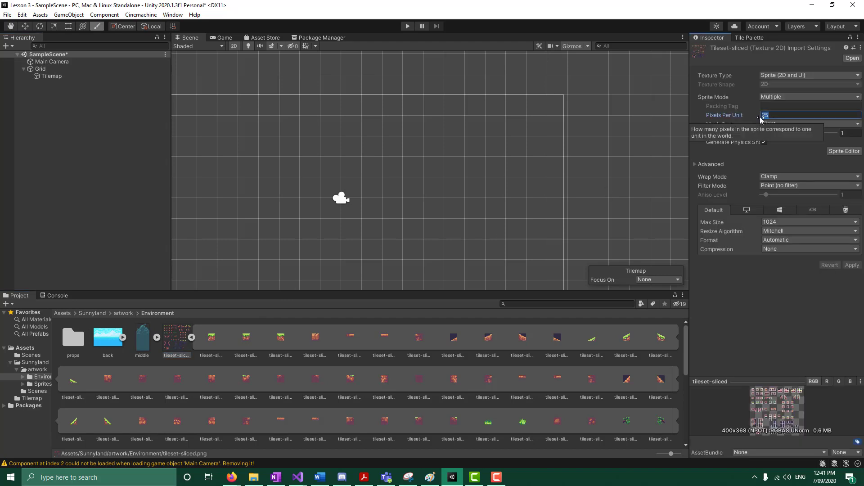
text(20)
click(116, 154)
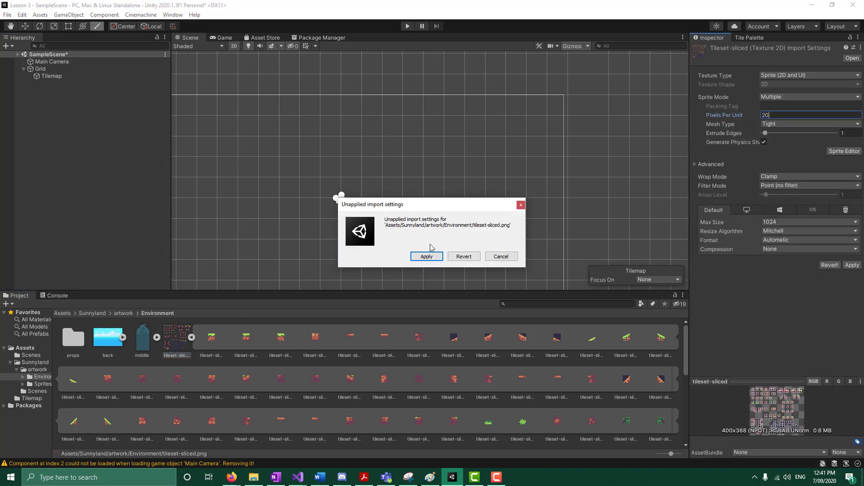
click(427, 256)
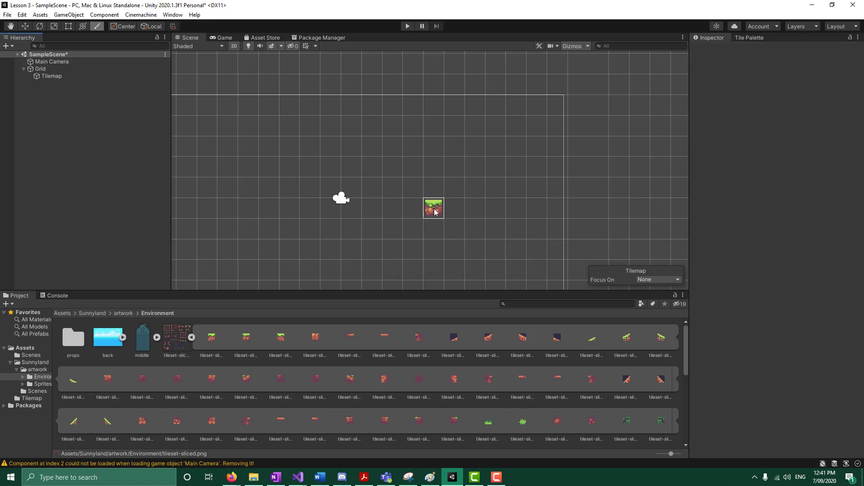
Step: Try 15 Pixels Per Unit for the tileset-sliced texture, applying the changed import settings
click(188, 344)
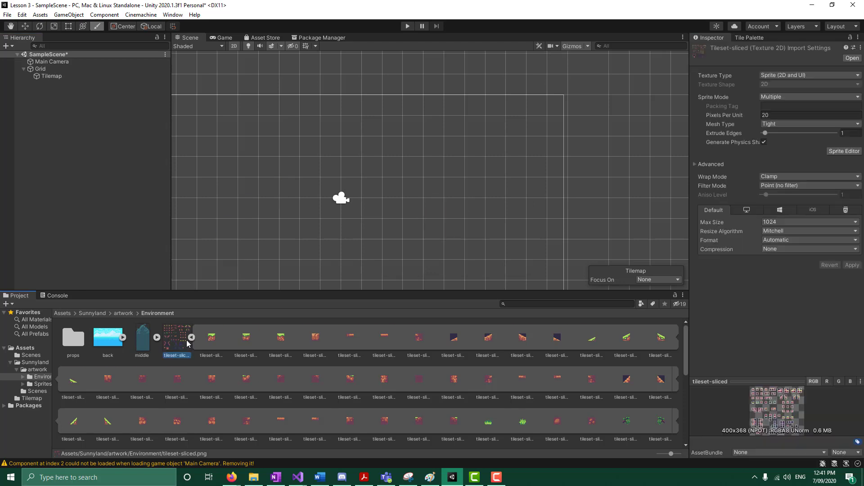
click(764, 116)
text(15)
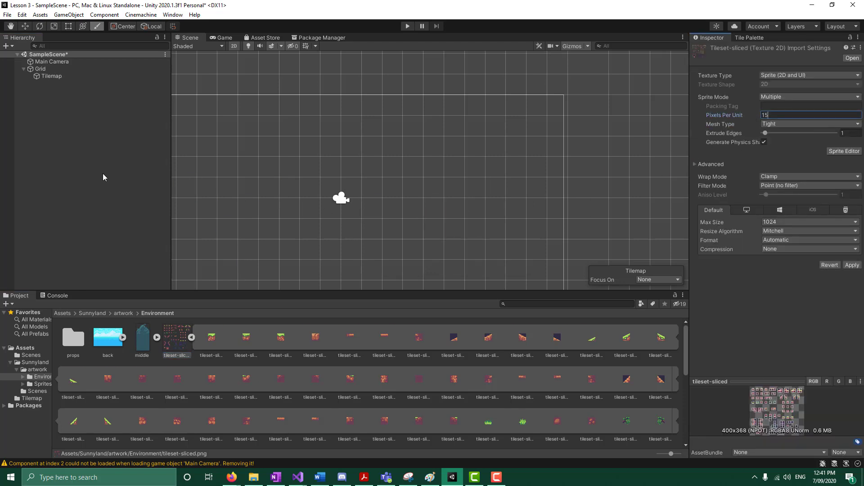
click(169, 182)
click(427, 258)
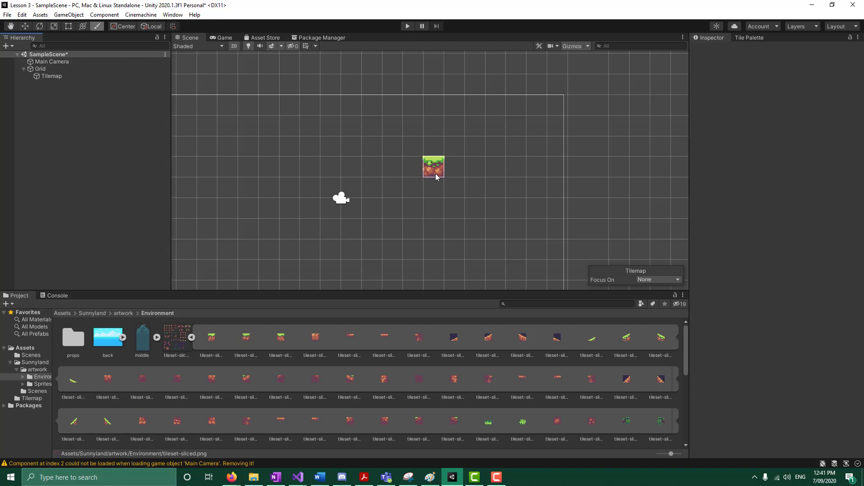
Step: Try 18 Pixels Per Unit on the tileset-sliced texture and apply the change
click(179, 338)
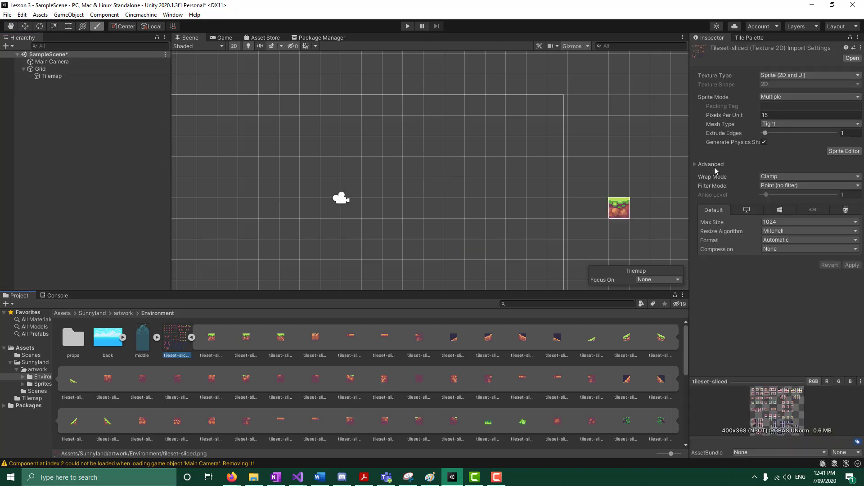
click(770, 115)
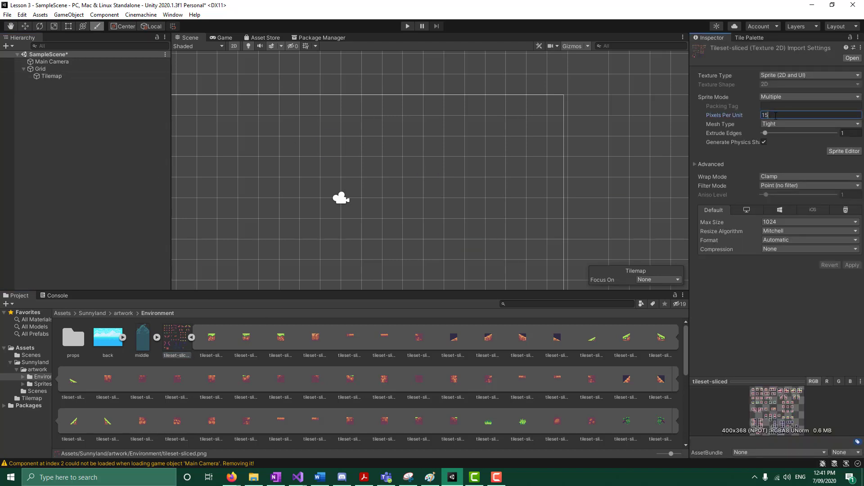
text(18)
click(123, 188)
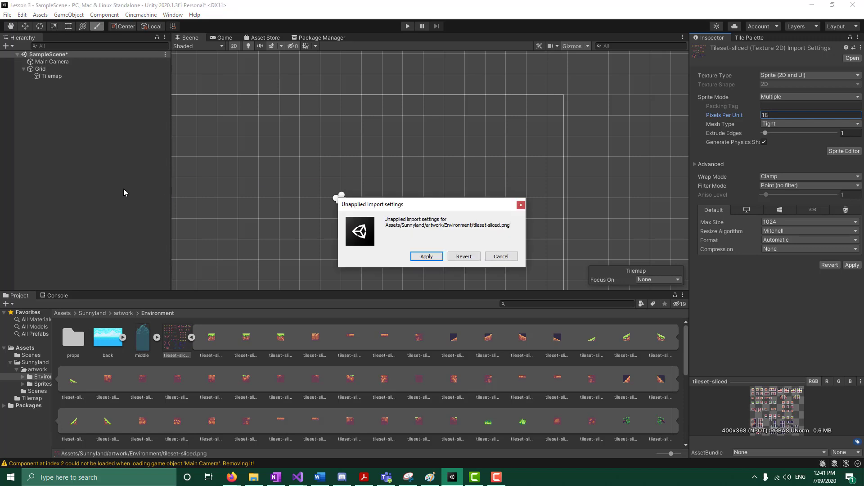
click(432, 259)
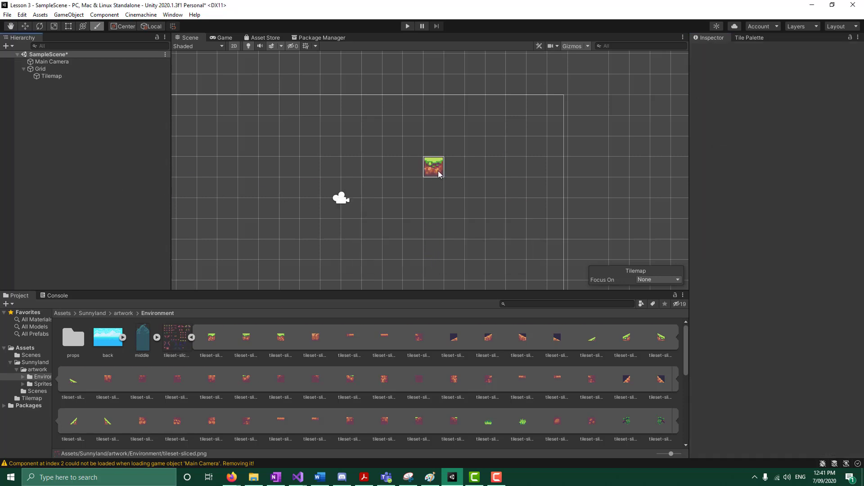
Step: Set the tileset-sliced texture's Pixels Per Unit to 16 and apply it so a tile fills one grid cell
click(53, 77)
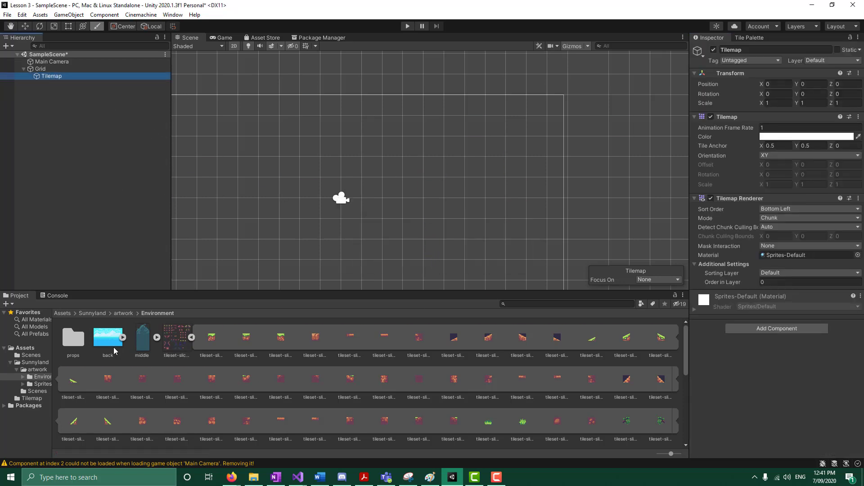
click(178, 338)
click(776, 115)
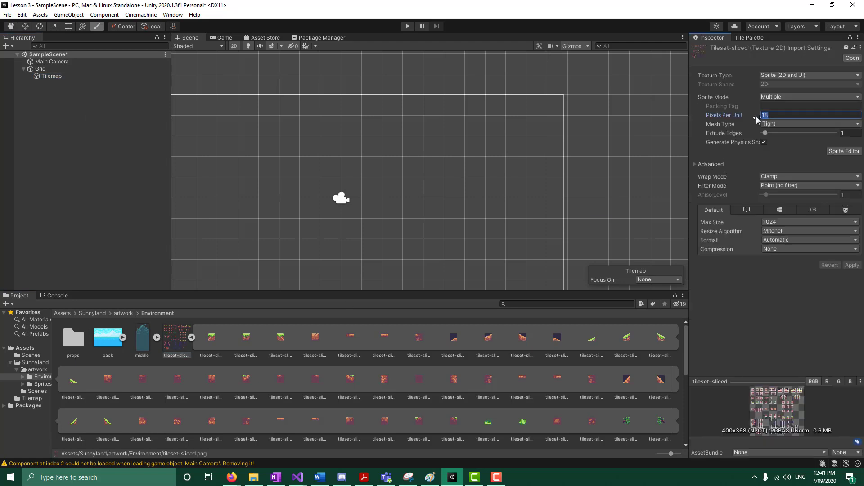
text(16)
click(407, 265)
click(426, 256)
click(417, 175)
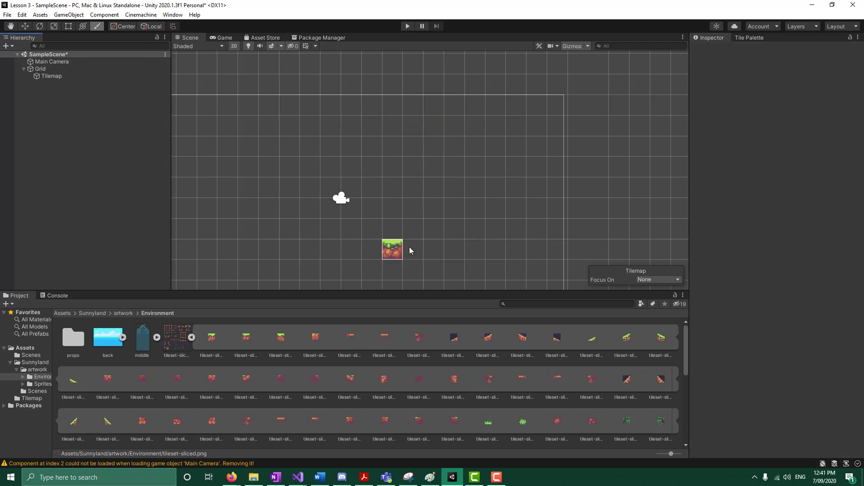
click(182, 336)
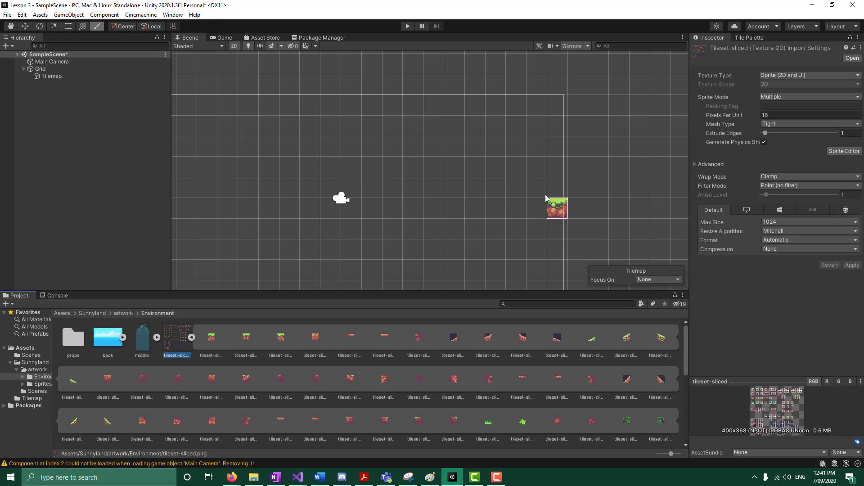
Step: Paint a horizontal row of seven left-edge grass-topped ground tiles from the Level 1 palette in the lower camera area of the scene
click(738, 38)
scroll(758, 256, down, 10)
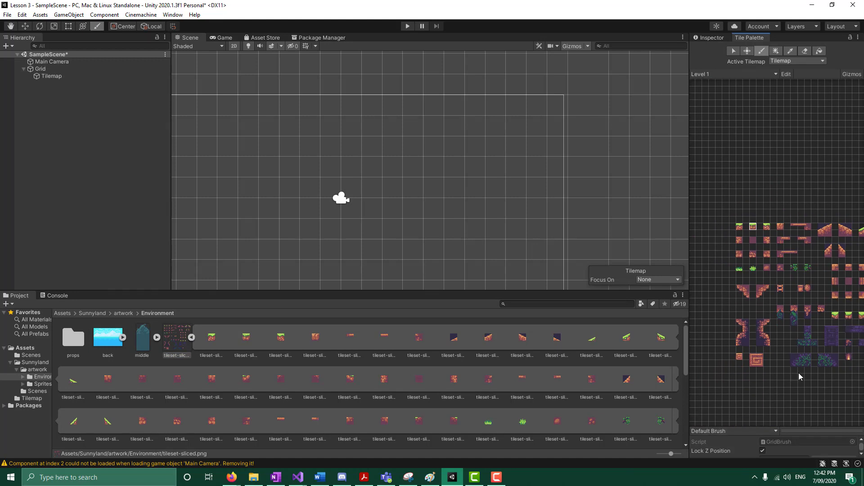
click(794, 401)
click(224, 38)
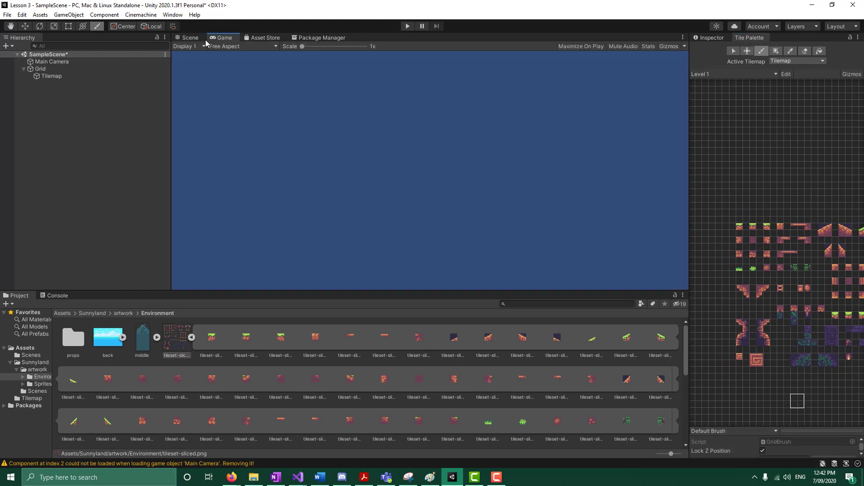
click(203, 39)
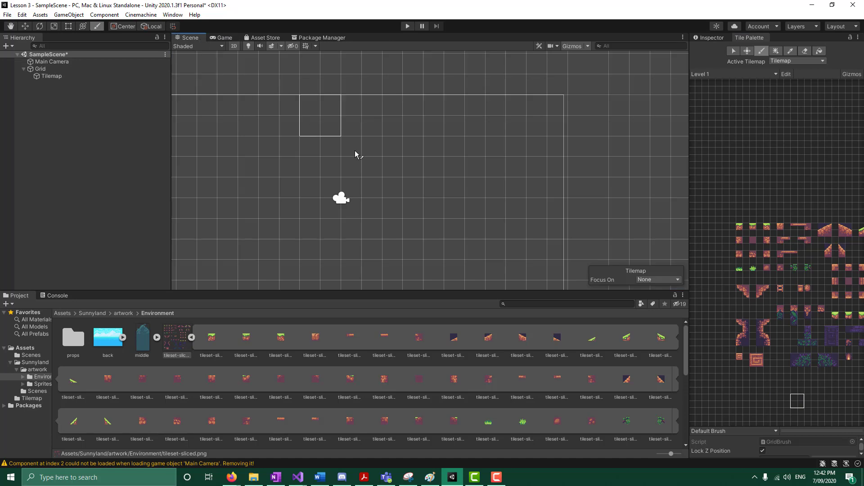
click(740, 229)
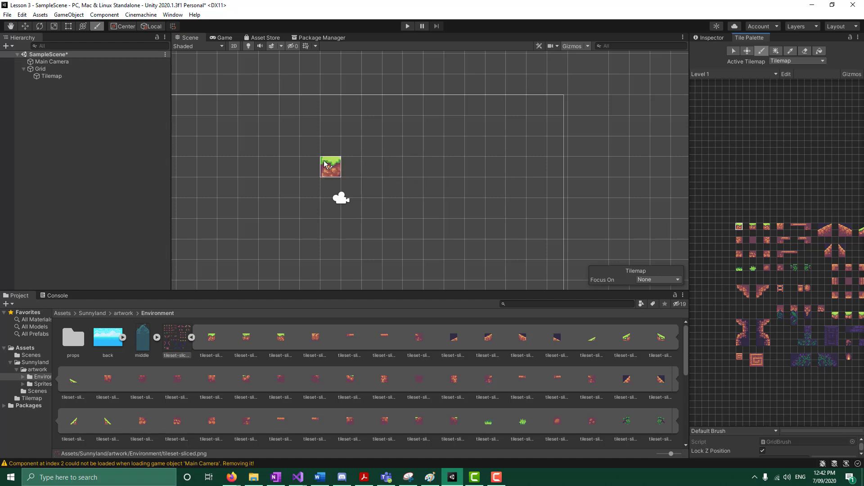
drag(538, 253, 418, 257)
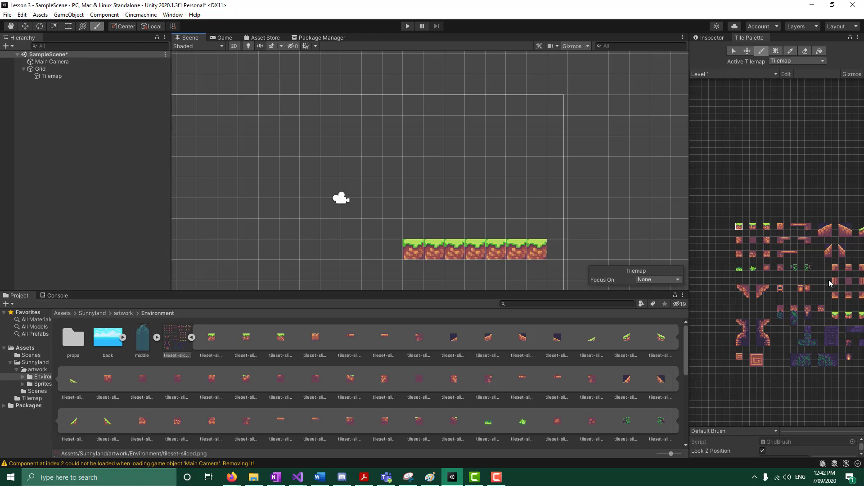
Step: Paint the two-tile steep descending dirt slope at the left end of the grass row, its upper tile one cell above the row
click(842, 247)
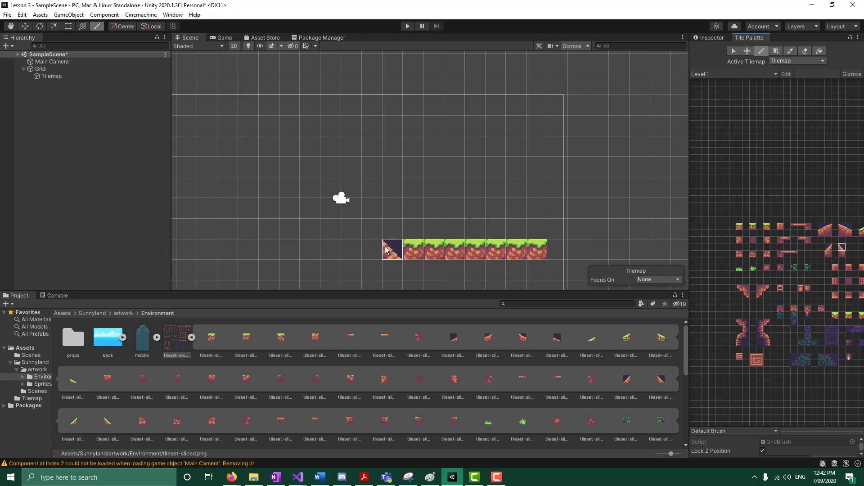
click(386, 230)
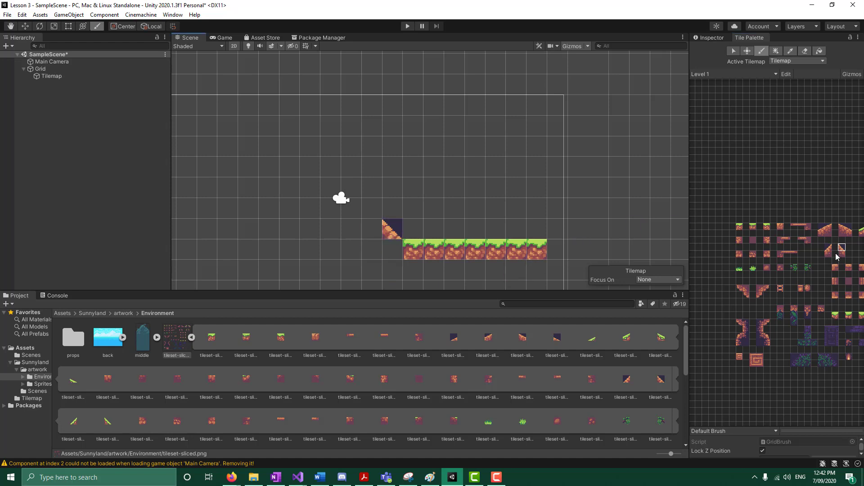
click(841, 256)
click(391, 249)
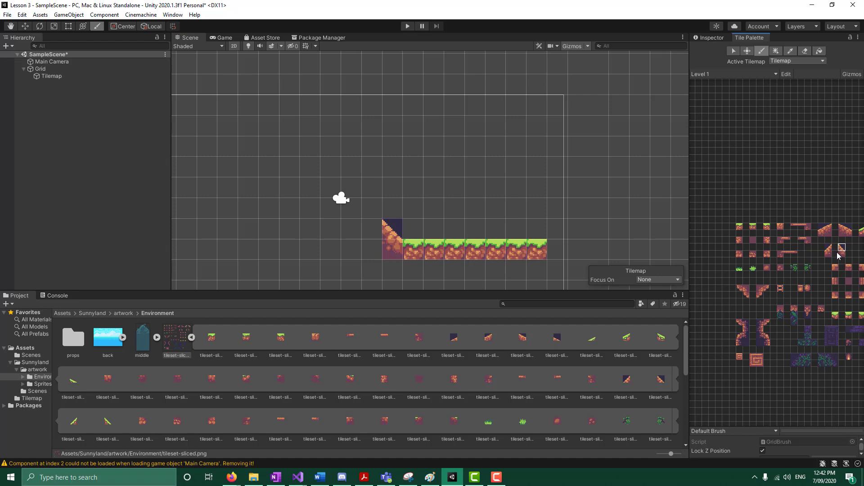
Step: Fill seven columns beside the slope with dirt tiles, three rows deep, and extend the bottom dirt row beneath the slope and grass row
click(781, 227)
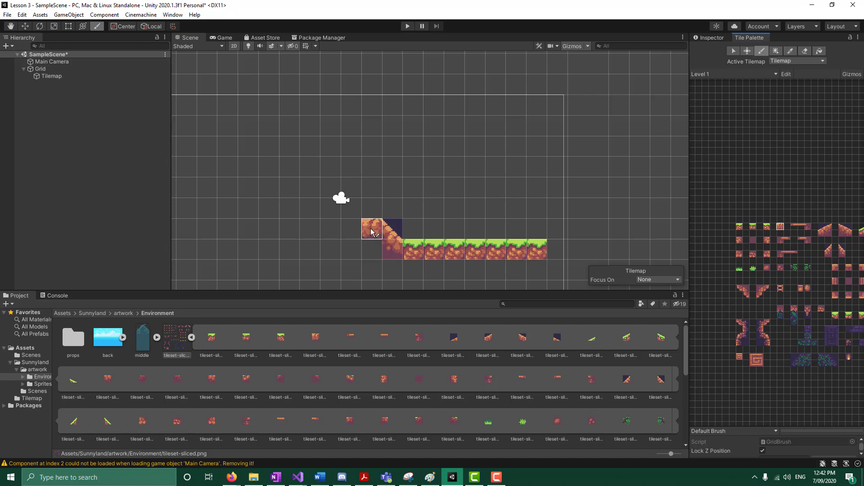
click(766, 227)
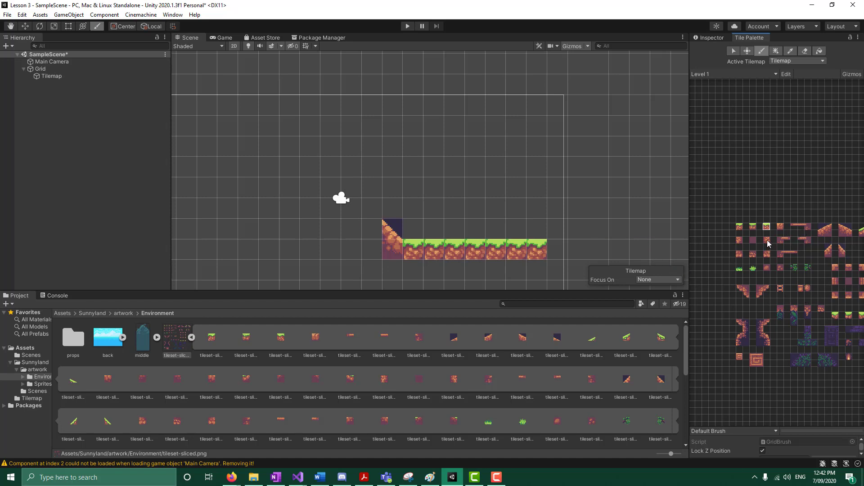
click(739, 254)
drag(371, 230, 250, 233)
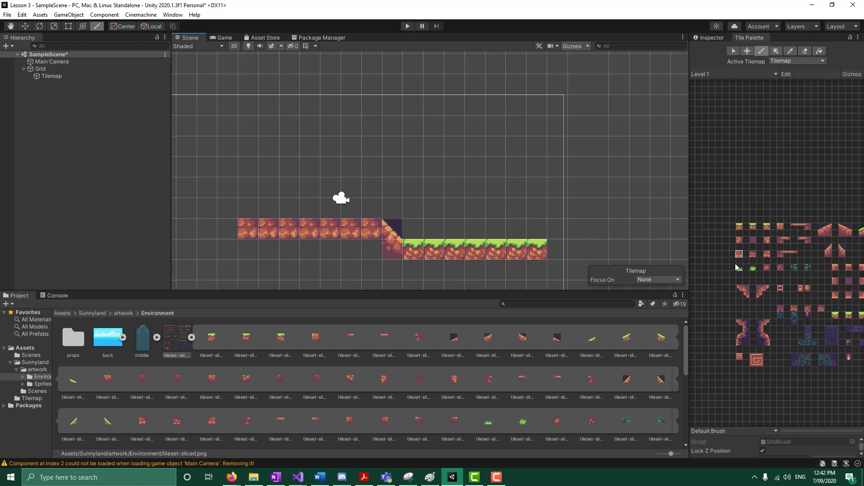
mouse_move(360, 253)
mouse_down()
mouse_move(372, 250)
mouse_move(266, 250)
mouse_up()
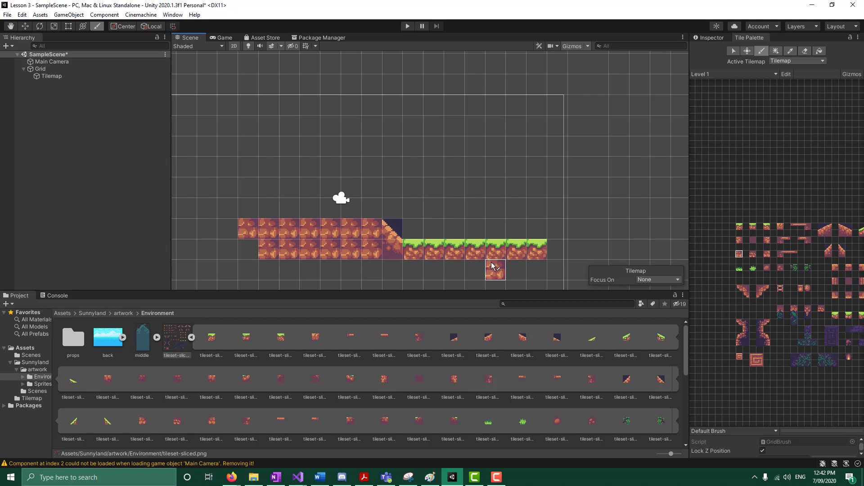
mouse_move(532, 270)
mouse_down()
mouse_move(247, 269)
mouse_move(248, 249)
mouse_up()
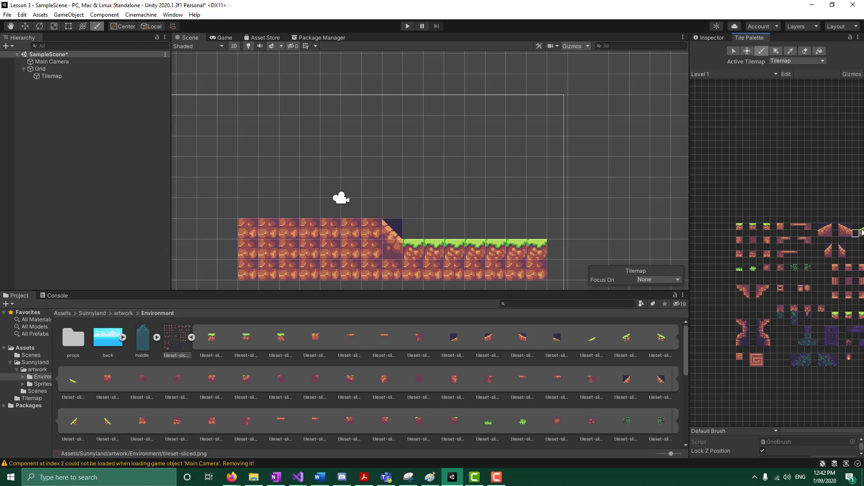
Step: Paint a gently rising grass slope at the outer end of the dirt block, with dirt tiles beneath it and a three-tile dirt column beside it
click(225, 217)
click(227, 228)
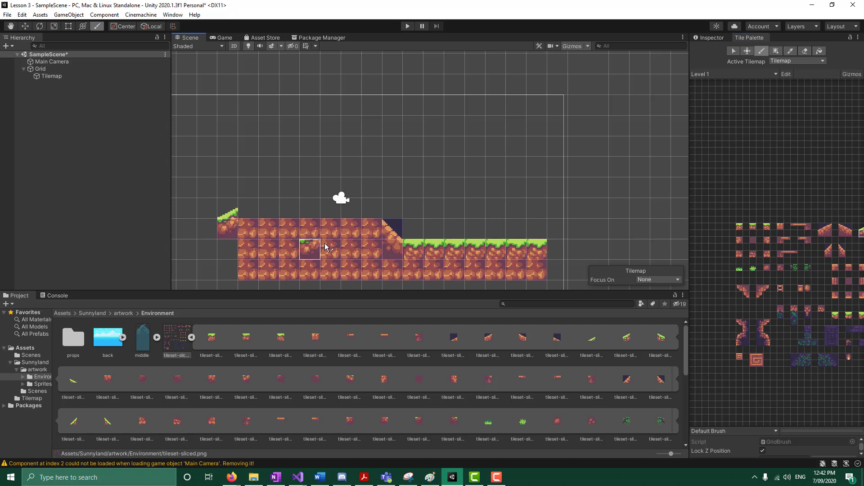
click(738, 240)
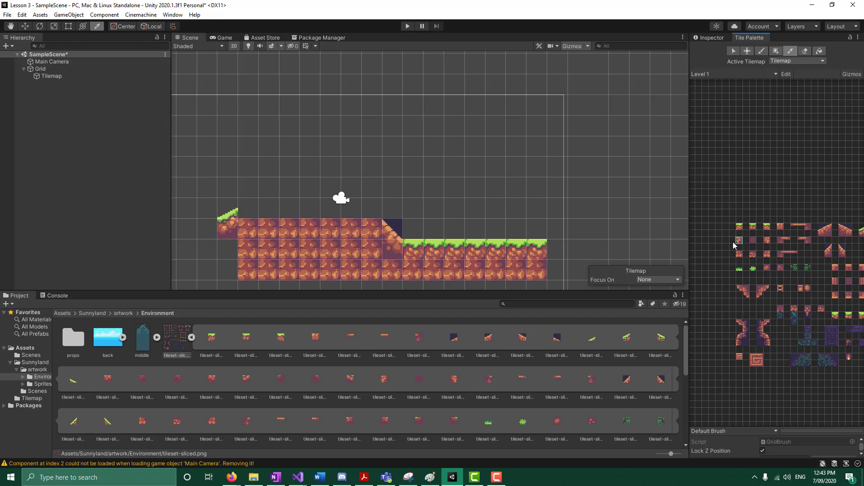
mouse_move(227, 248)
mouse_down()
mouse_move(225, 269)
mouse_move(204, 238)
mouse_up()
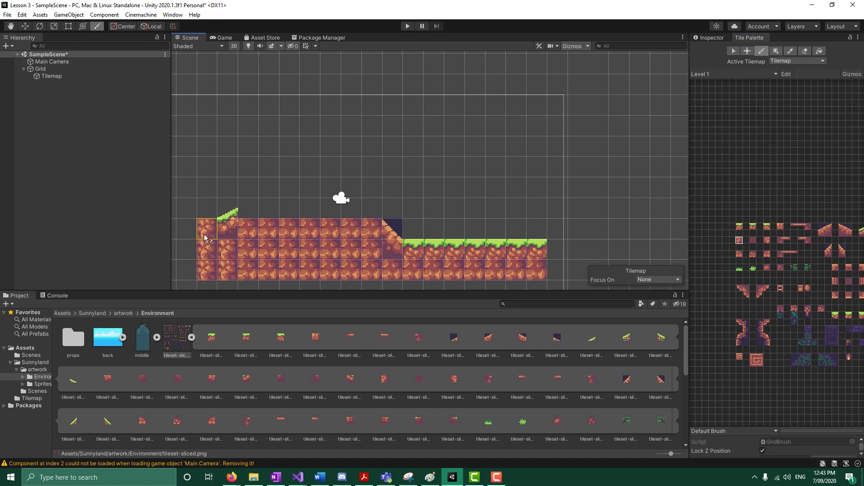
Step: Cap the outermost dirt column and the seven-tile upper dirt row with grass-topped ground tiles
click(747, 228)
drag(207, 228, 177, 233)
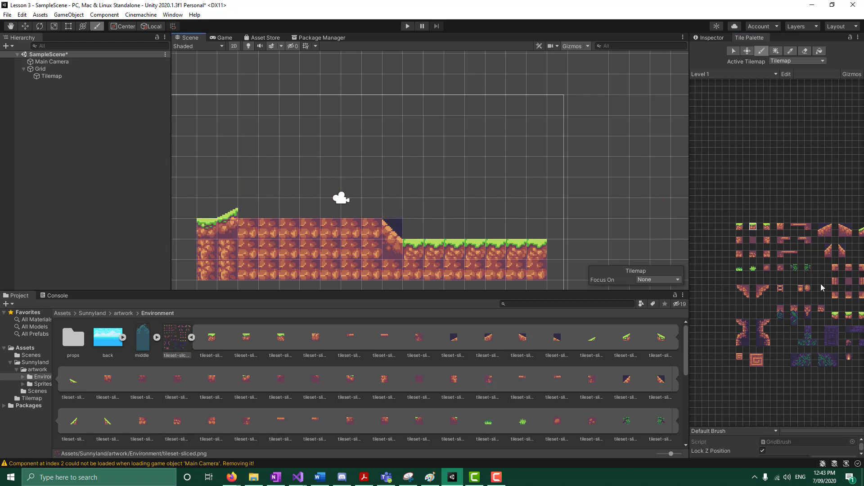
click(835, 316)
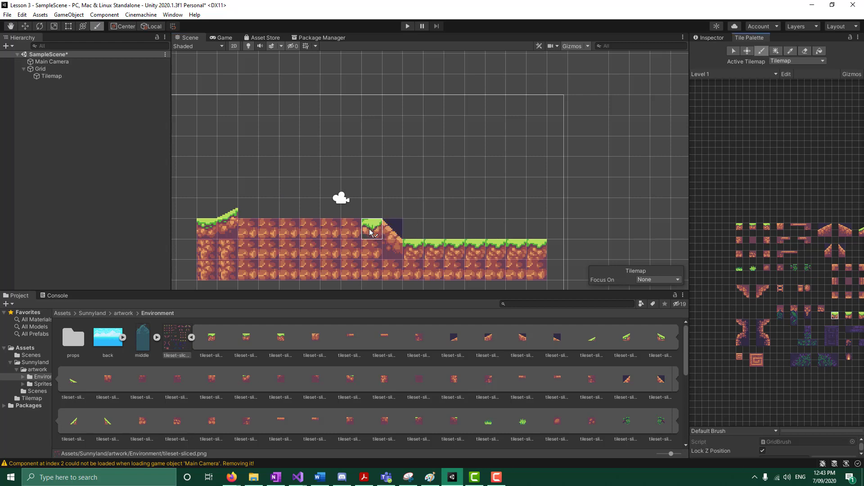
drag(372, 235, 258, 239)
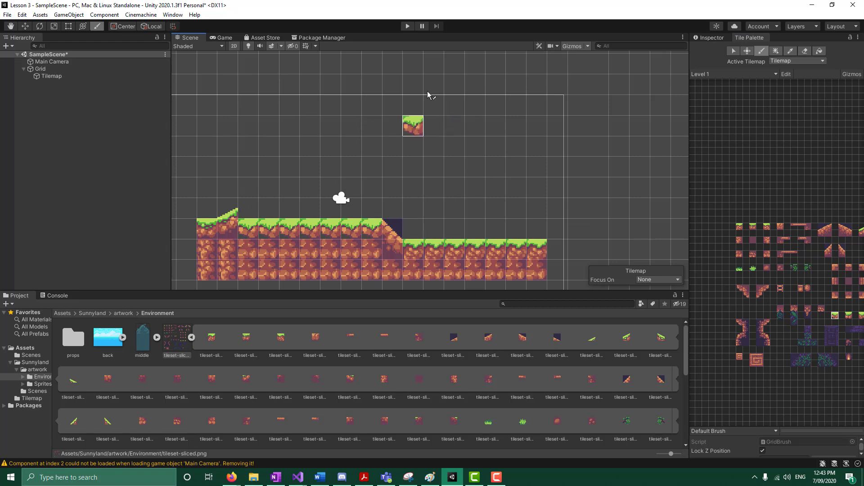
Step: Compare the painted tilemap in the Game and Scene views and inspect the Grid object's component settings
click(224, 38)
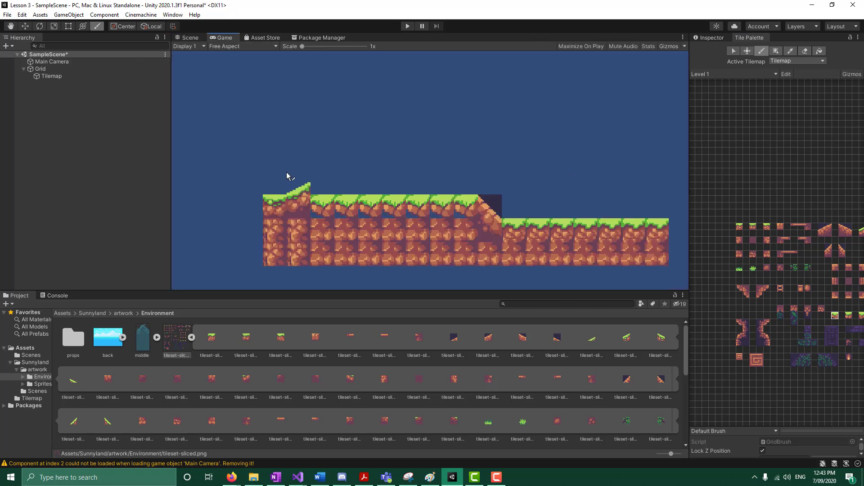
click(186, 38)
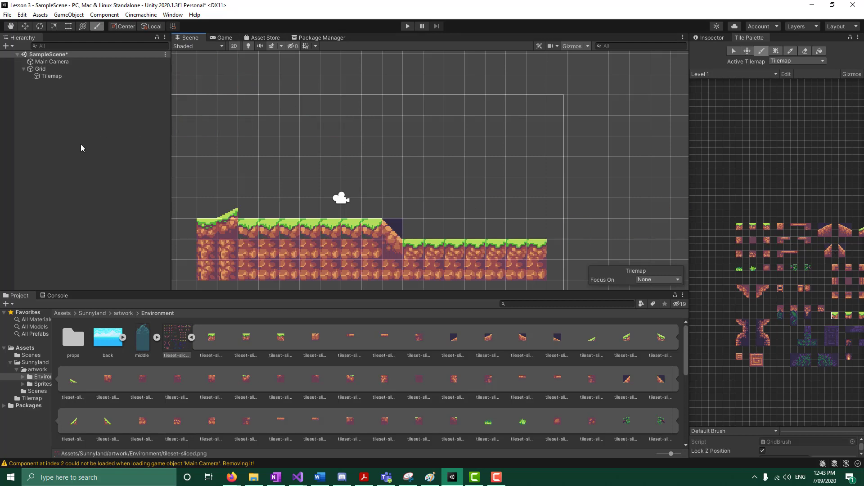
click(222, 38)
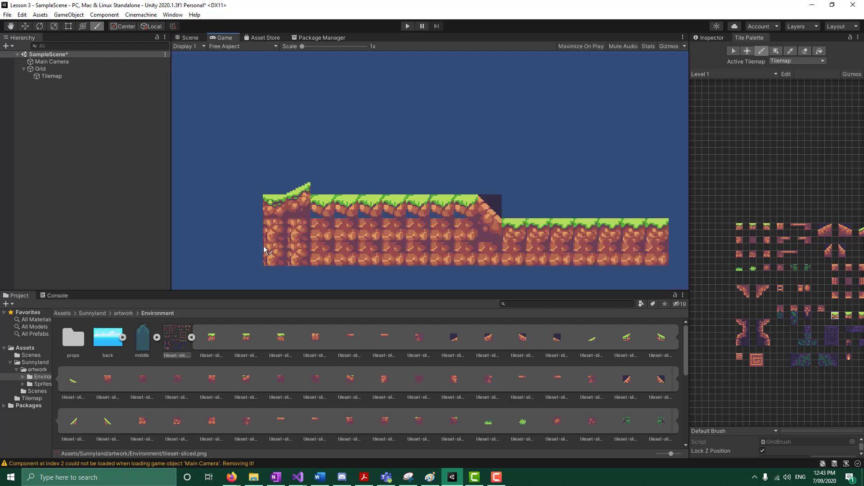
click(188, 38)
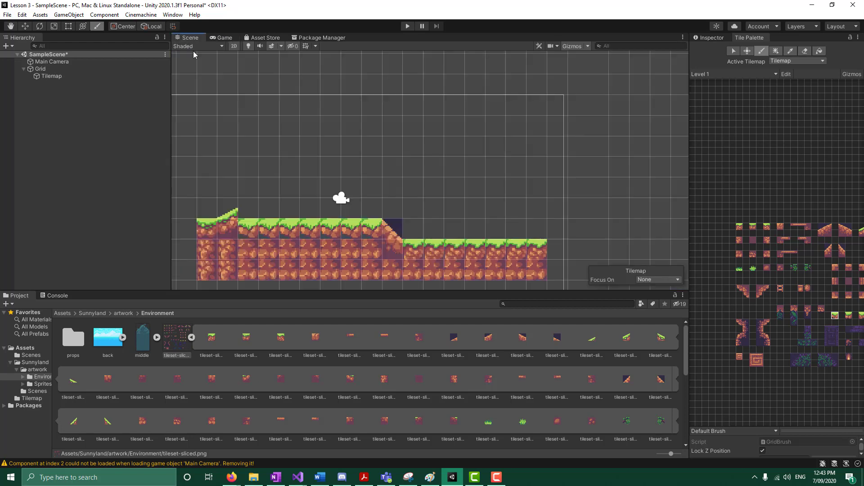
click(51, 77)
click(43, 70)
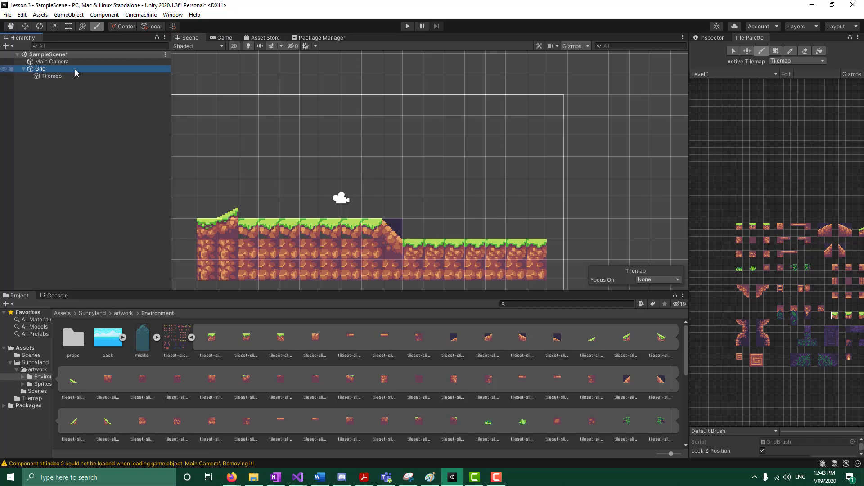
click(713, 38)
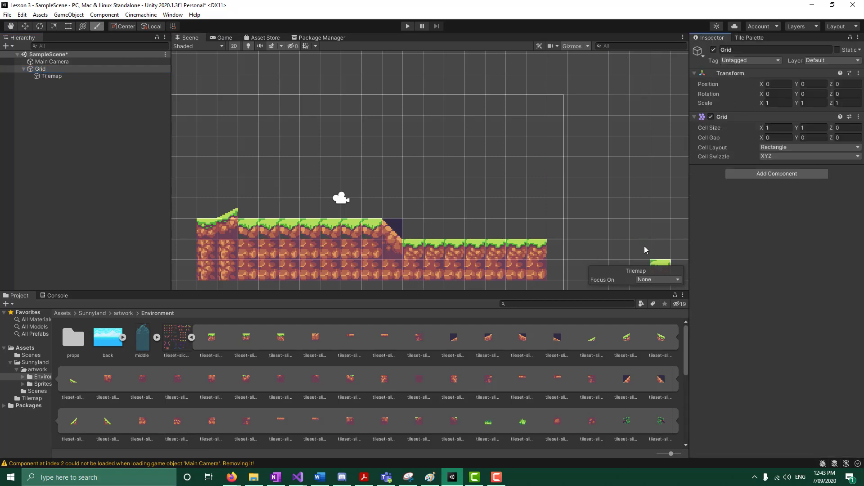
click(222, 38)
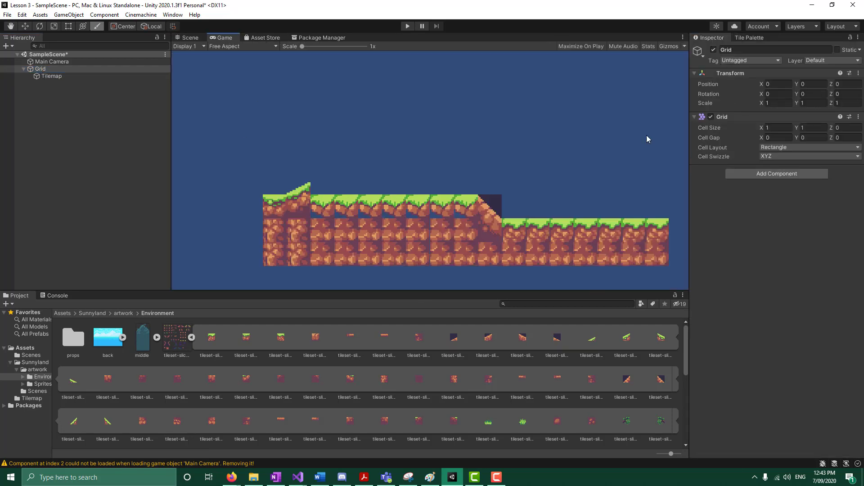
click(189, 38)
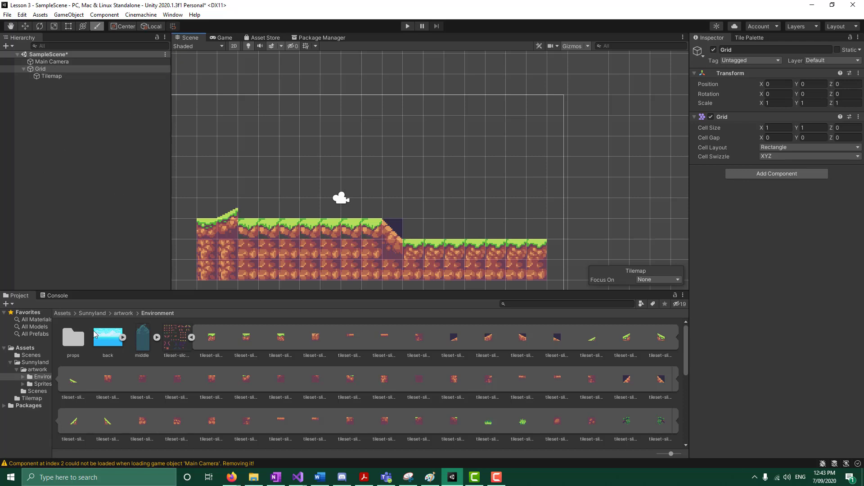
Step: Examine the Main Camera's Background color and Clear Flags options without changing them
click(125, 314)
click(73, 348)
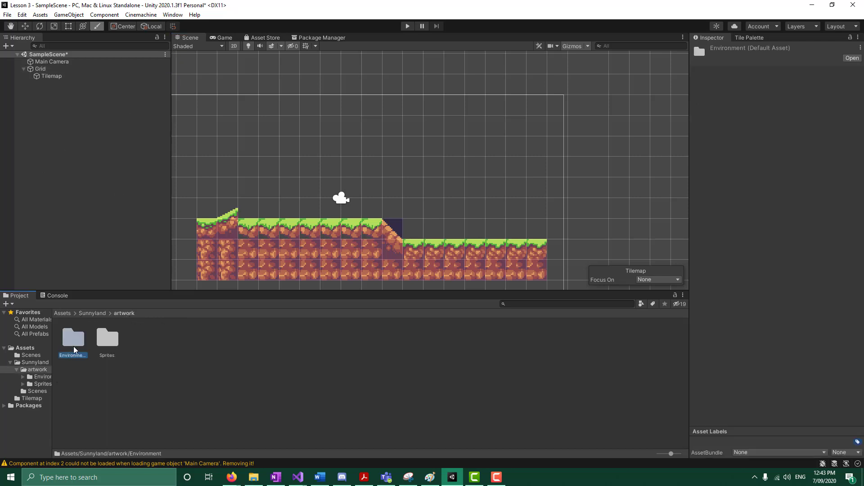
click(53, 62)
click(818, 137)
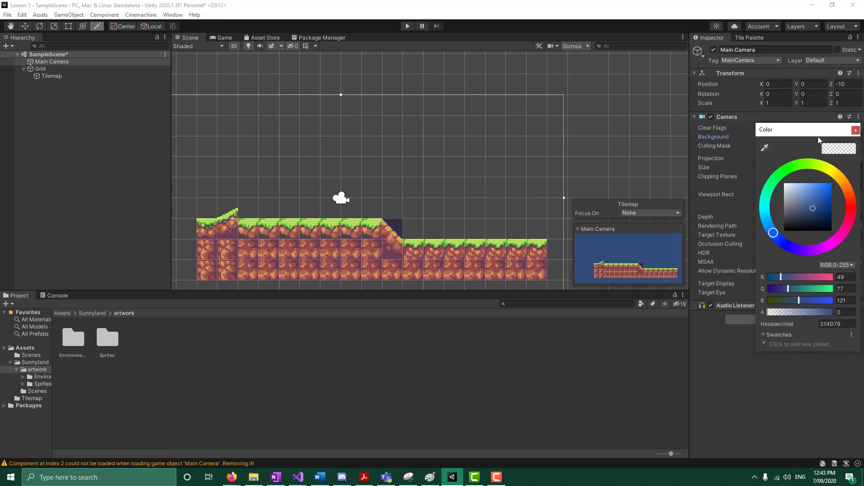
click(855, 130)
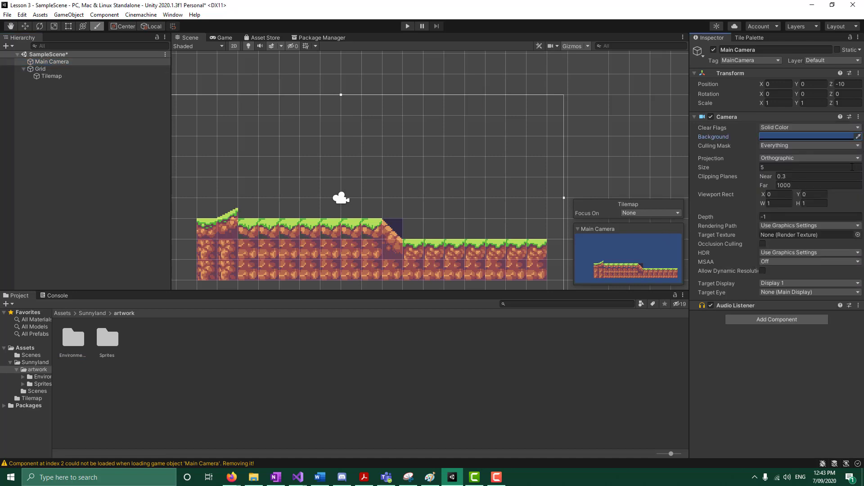
click(819, 128)
click(855, 144)
click(845, 139)
click(856, 131)
click(808, 128)
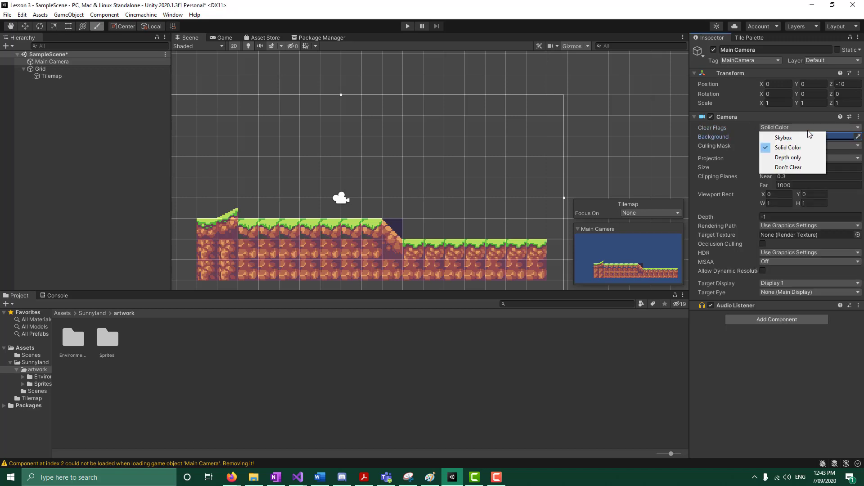
click(839, 140)
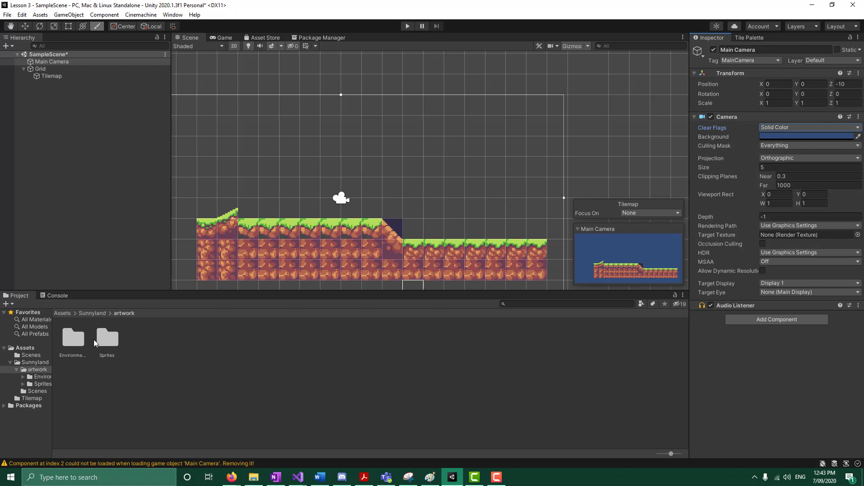
Step: Add the back sprite from the Environment folder to the scene and preview it in the Game view
double_click(77, 342)
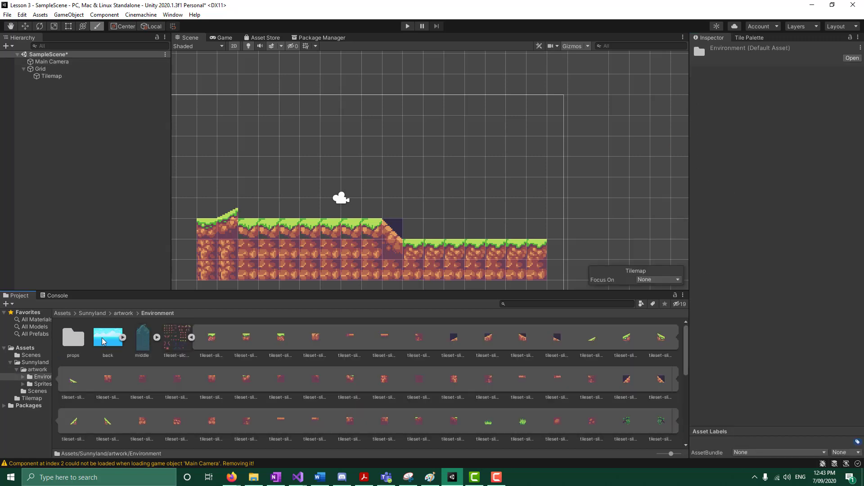
drag(102, 341, 67, 99)
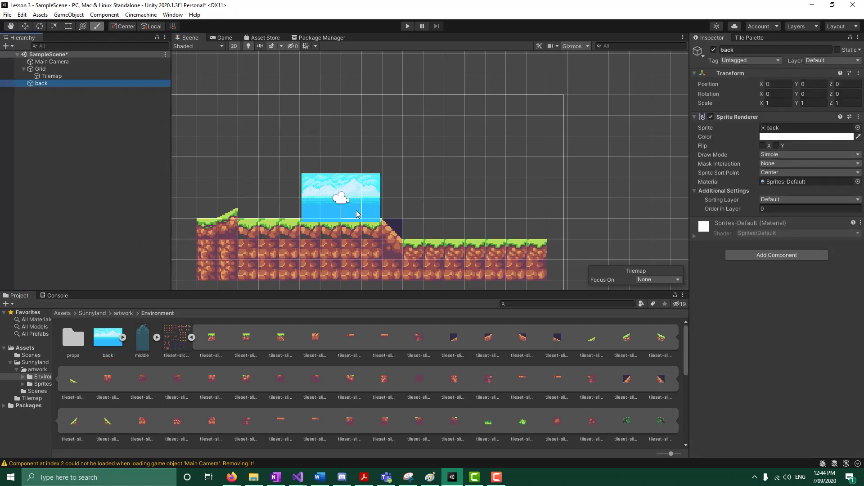
click(224, 38)
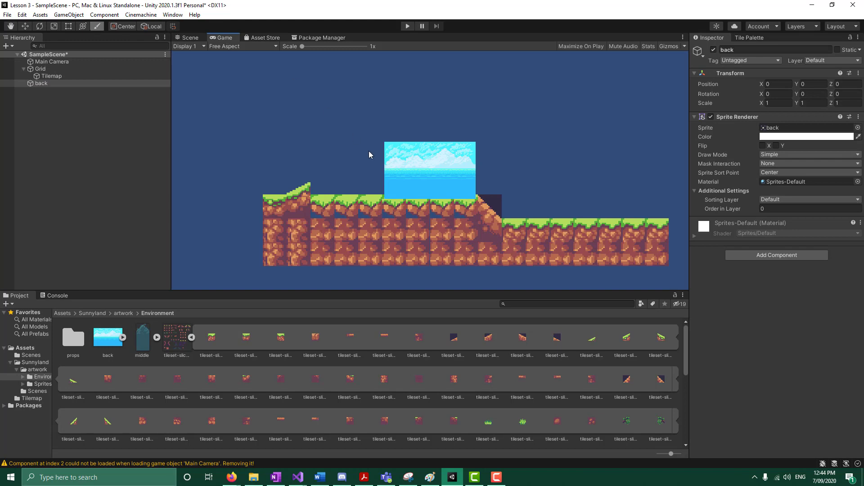
click(48, 84)
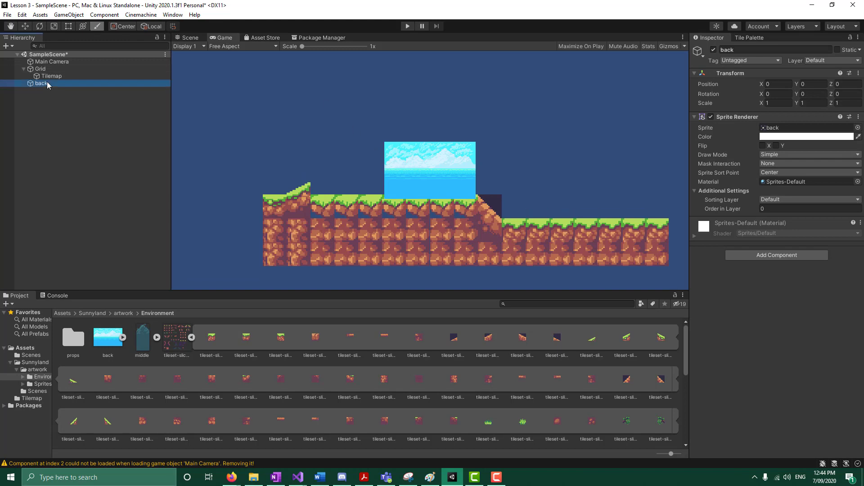
click(189, 38)
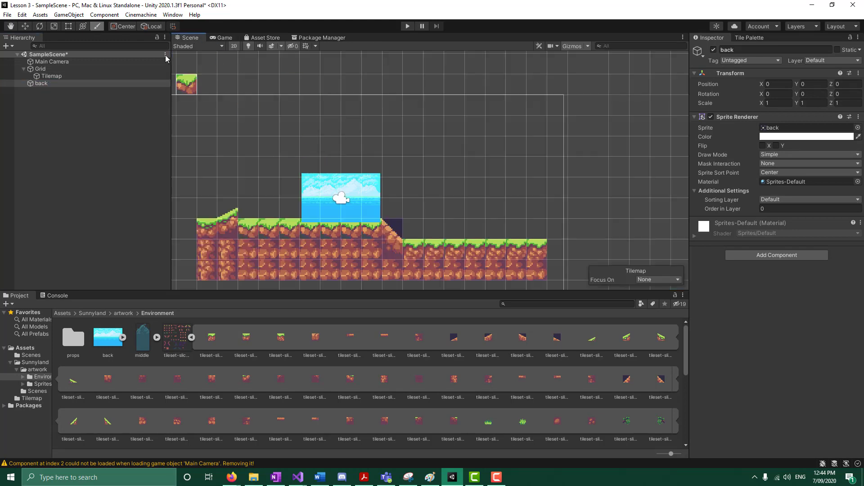
Step: Stretch the back sprite with the Rect tool to fill the camera frame, at a scale of about 5.63 by 4.11
click(68, 26)
drag(301, 173, 179, 96)
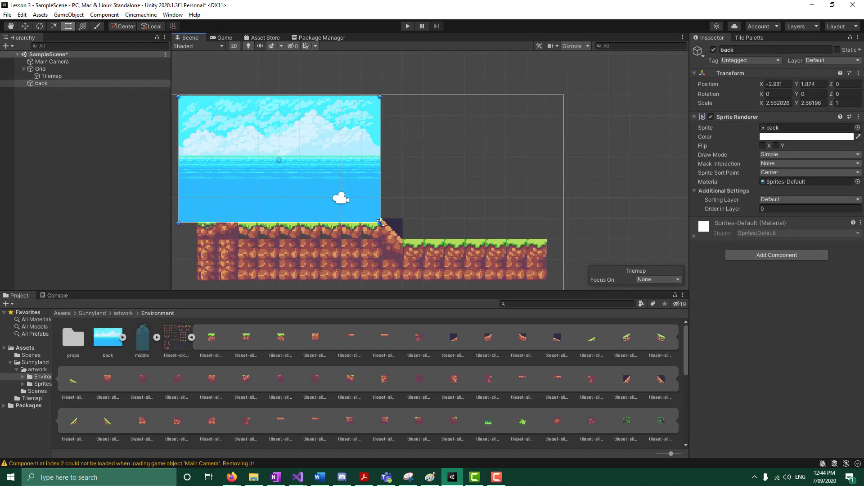
drag(380, 223, 562, 287)
scroll(513, 245, down, 3)
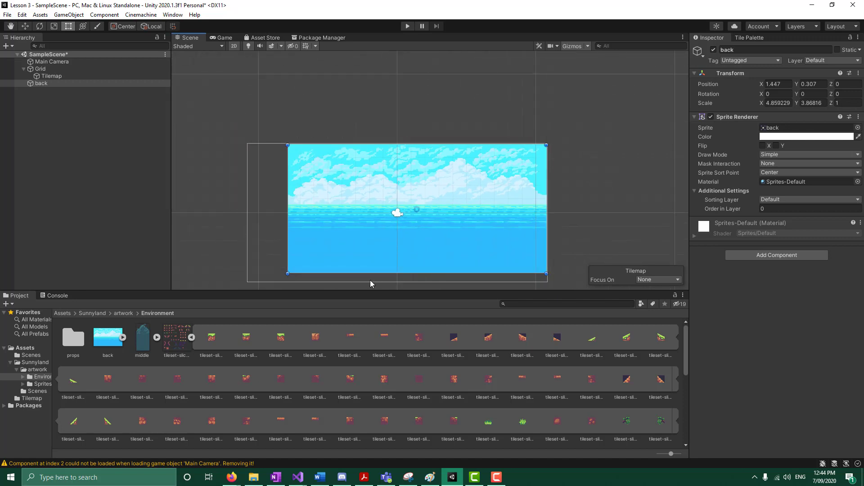
drag(289, 274, 247, 282)
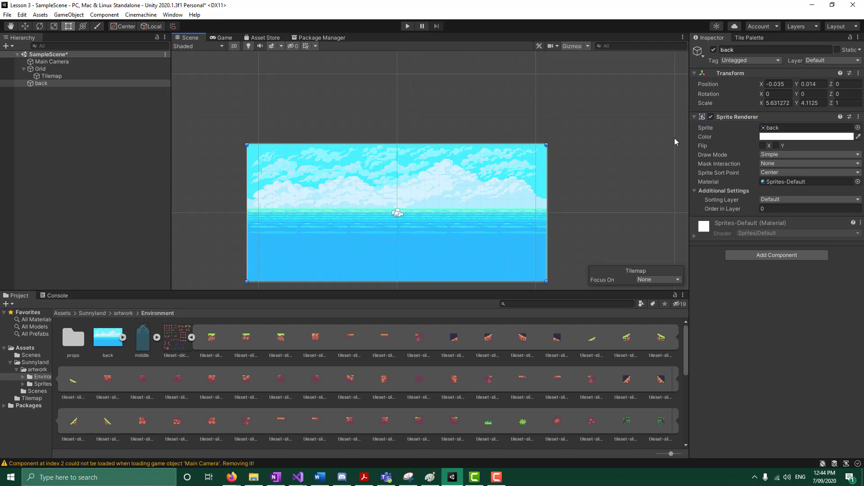
Step: Add a sorting layer named Background and move it above the Default sorting layer
click(844, 199)
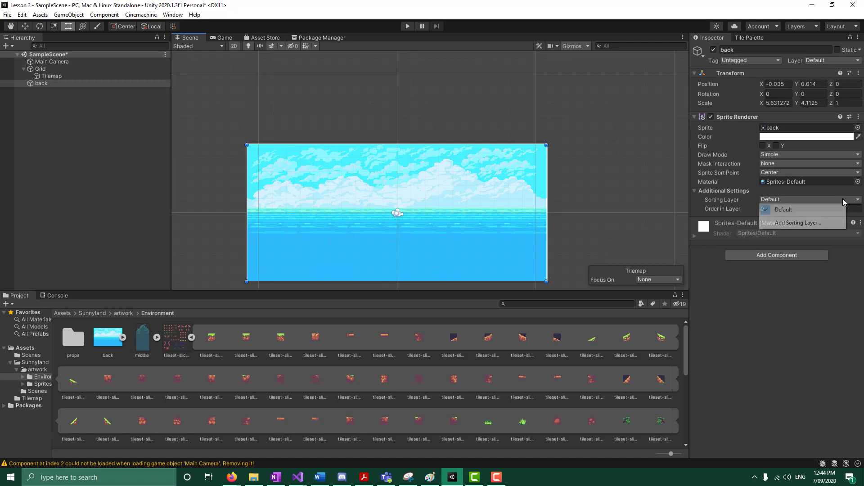
click(844, 202)
click(843, 202)
click(769, 225)
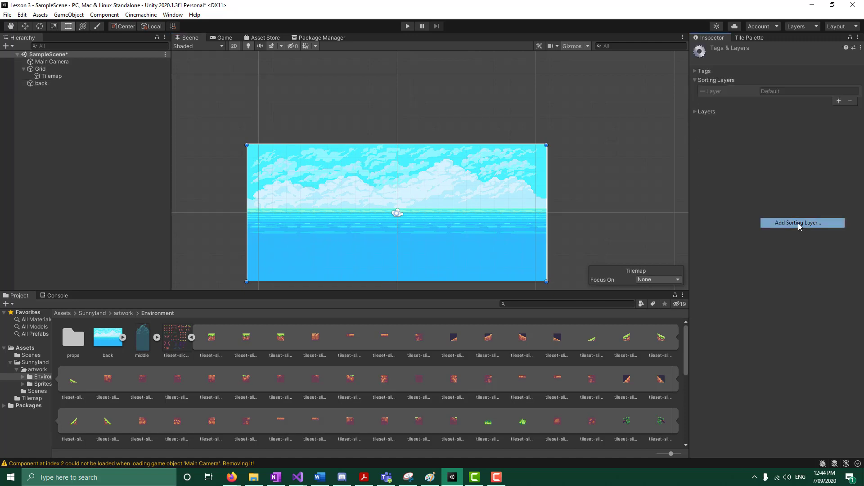
click(782, 93)
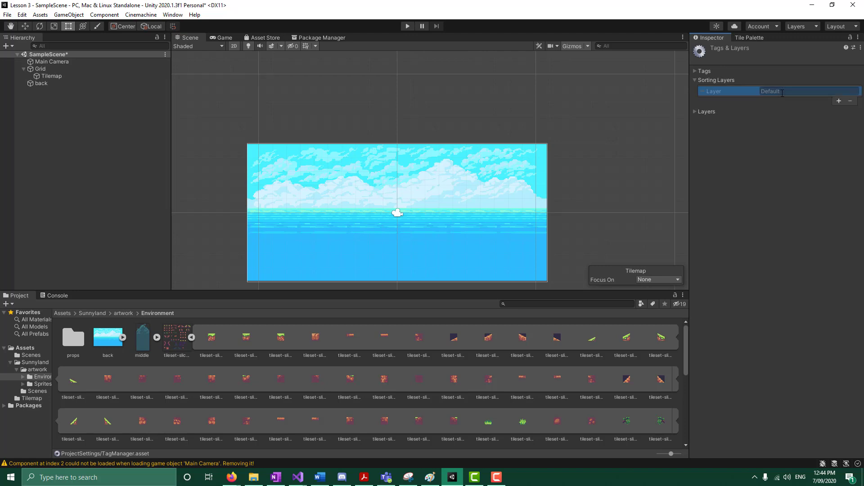
click(839, 102)
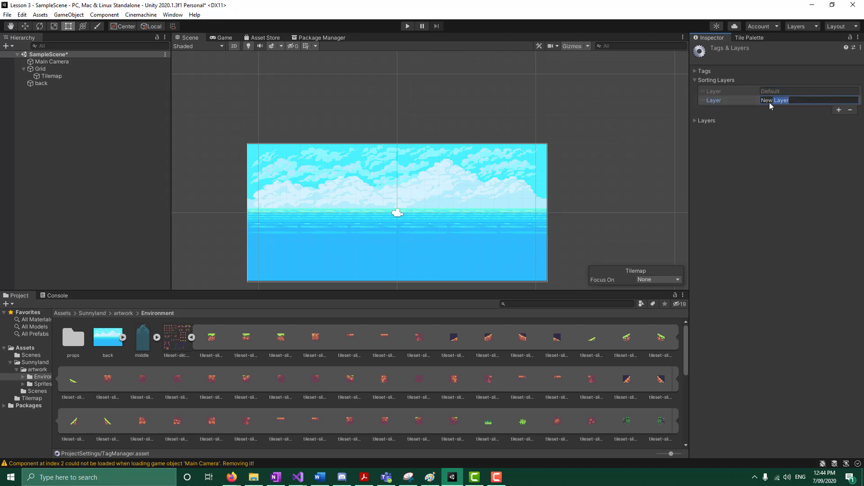
text(Background)
key(Return)
drag(744, 102, 739, 92)
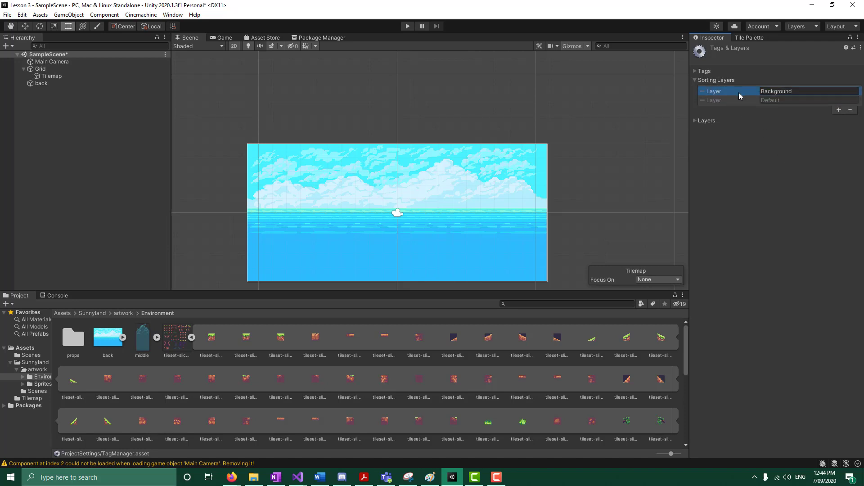
Step: Assign the back sprite to the Background sorting layer and preview the level in the Game view
click(42, 84)
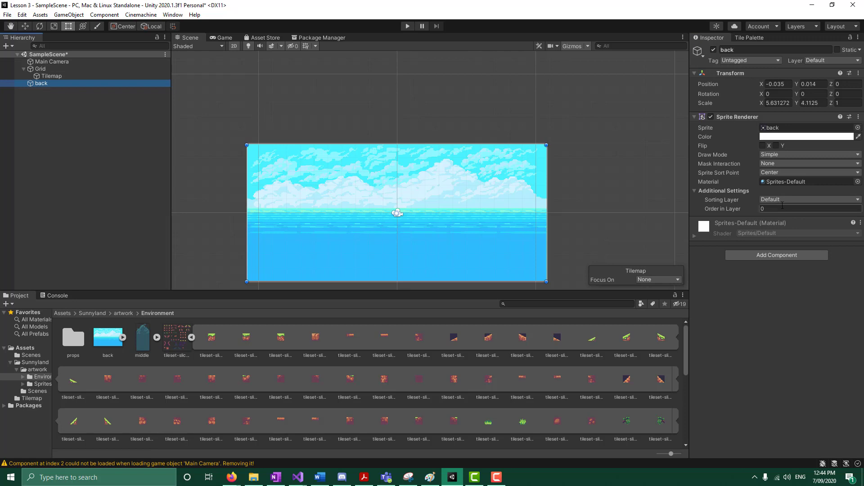
click(847, 201)
click(800, 210)
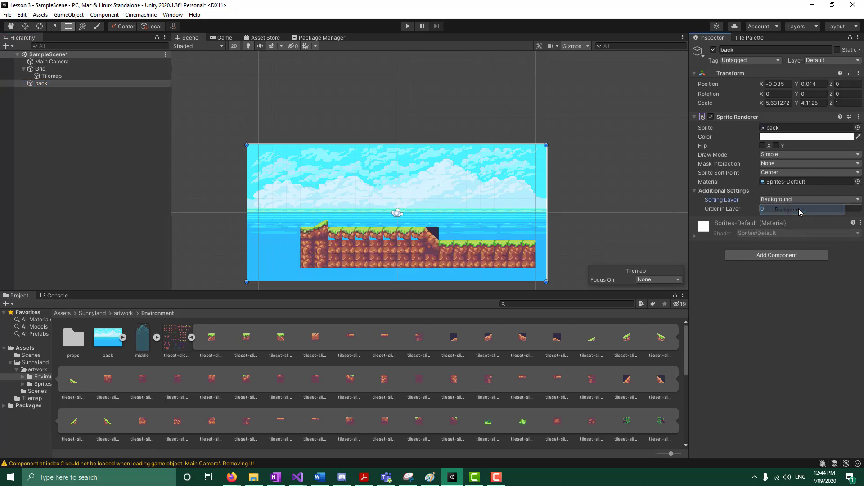
click(223, 37)
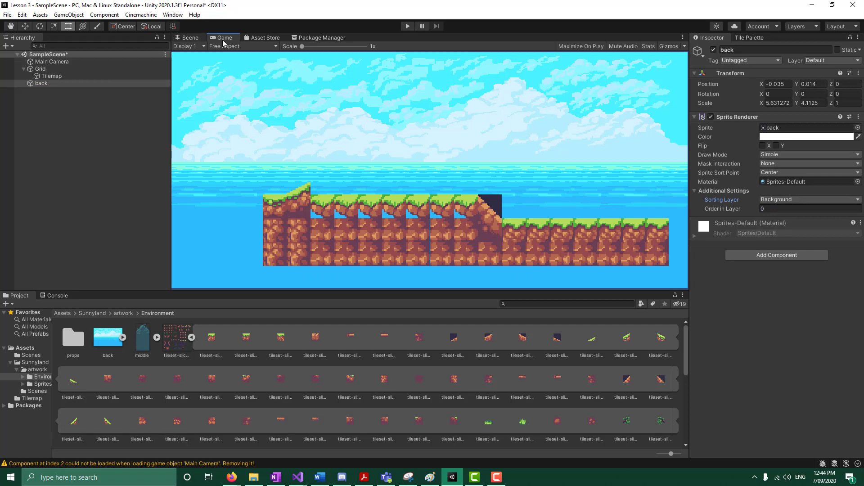
Step: Fill the gaps under the raised ground's grassy surface in the Tilemap by painting over its row with the solid grass-topped tile
click(51, 76)
click(185, 38)
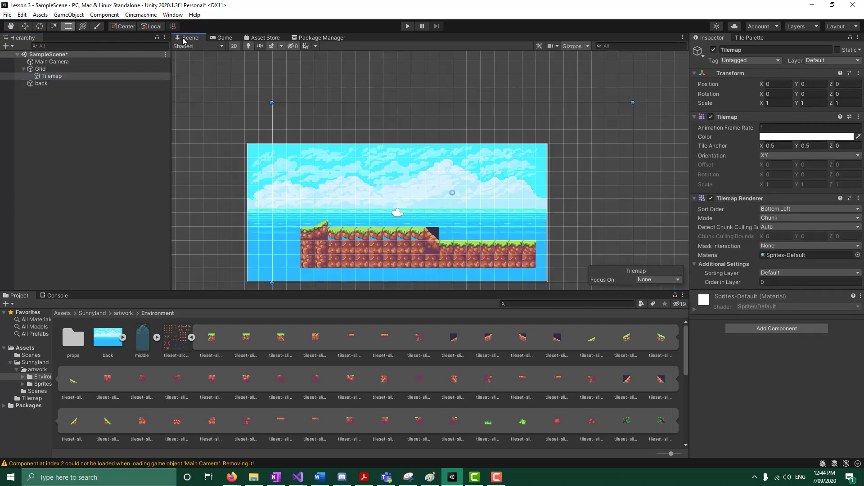
scroll(454, 216, up, 5)
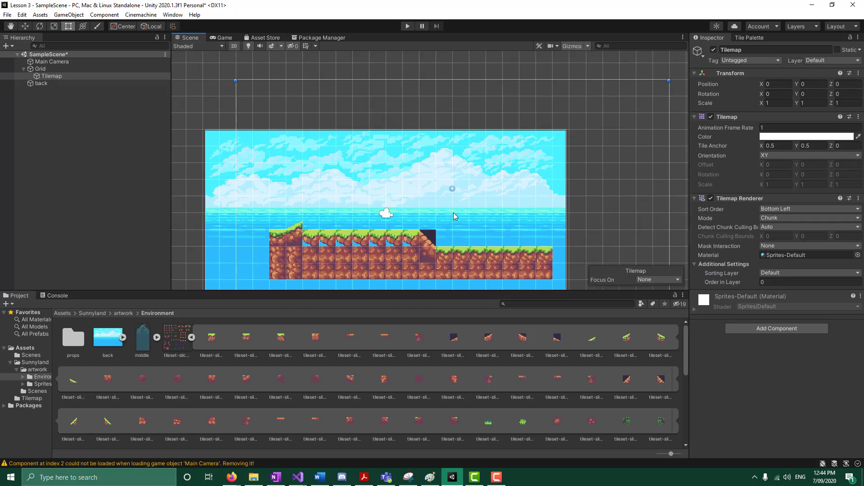
scroll(454, 216, down, 1)
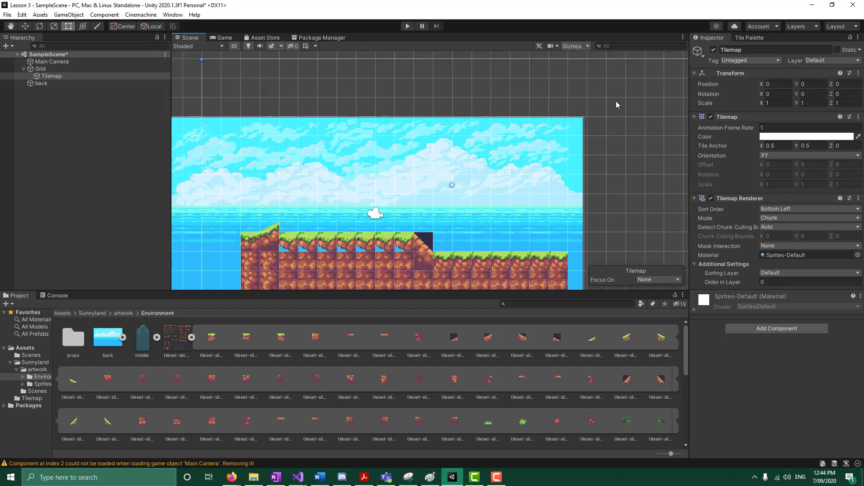
click(749, 38)
click(767, 231)
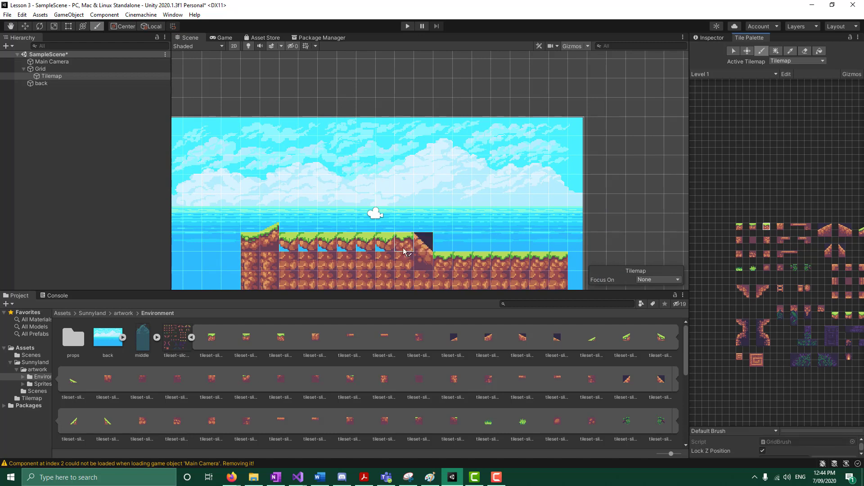
mouse_move(377, 249)
mouse_down()
mouse_move(332, 247)
mouse_move(388, 247)
mouse_move(291, 247)
mouse_up()
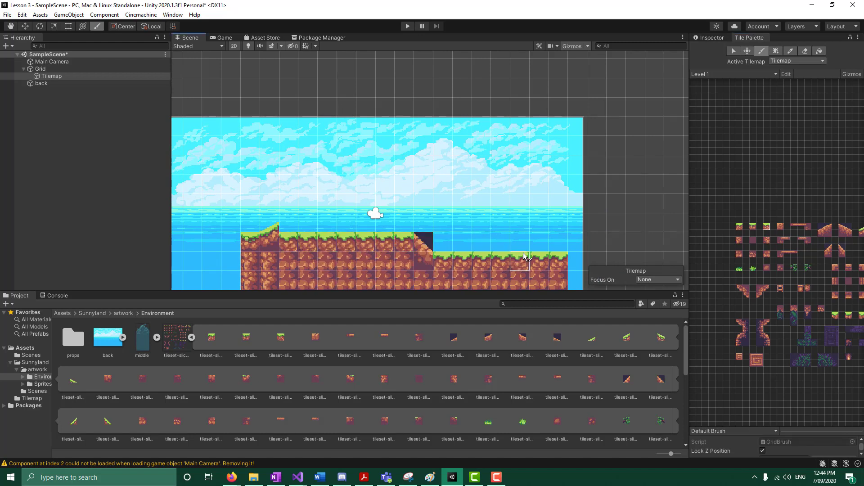
click(430, 249)
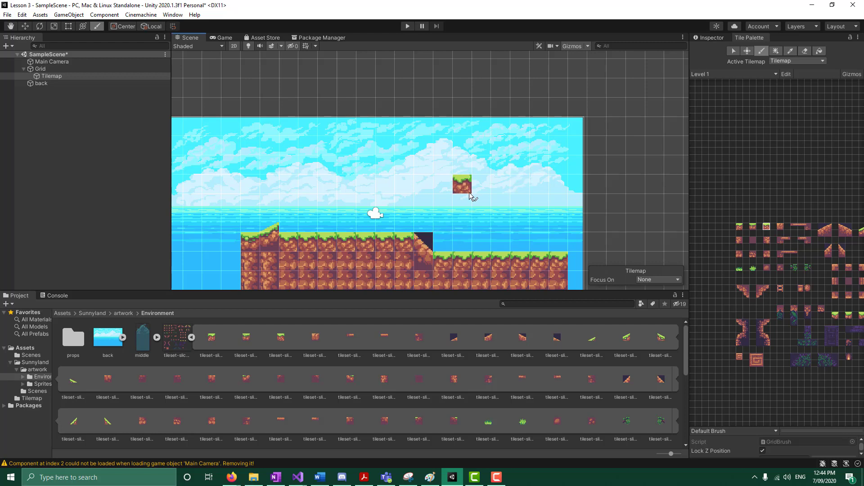
Step: Paint a grassy overhang tile at the ground's left end and replace the dark-cornered tile at the raised ground's right end with a grass tile
scroll(464, 184, down, 1)
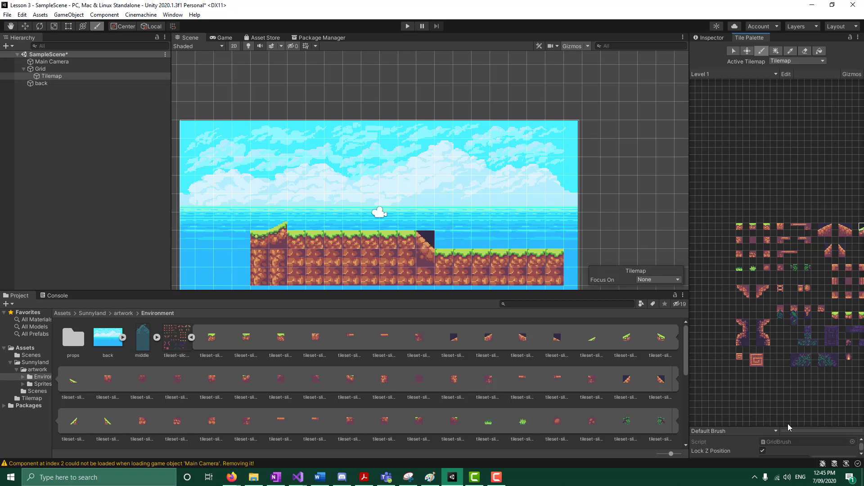
click(833, 317)
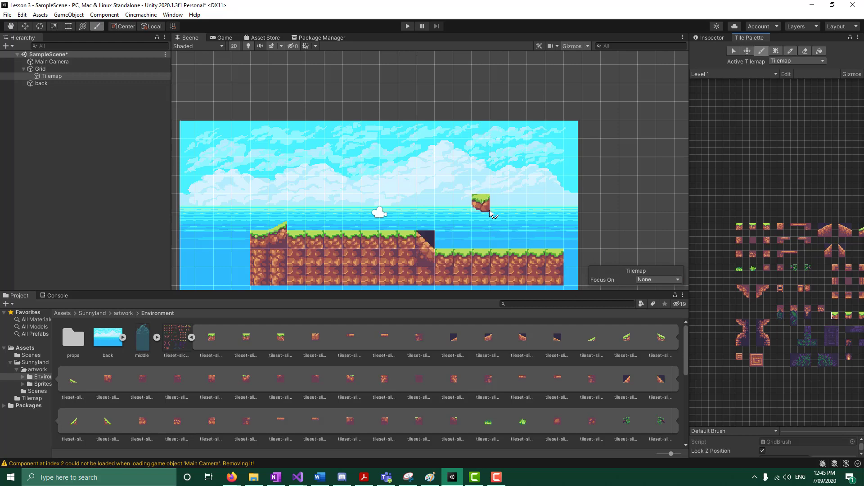
click(242, 241)
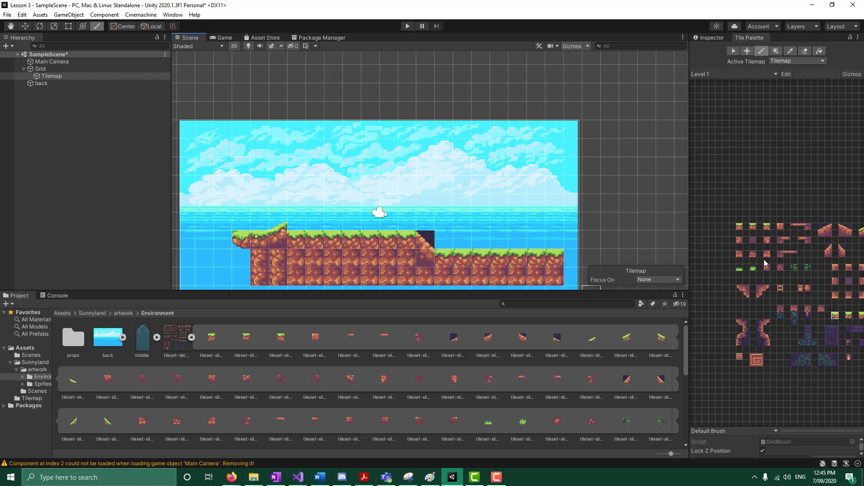
click(767, 227)
click(425, 240)
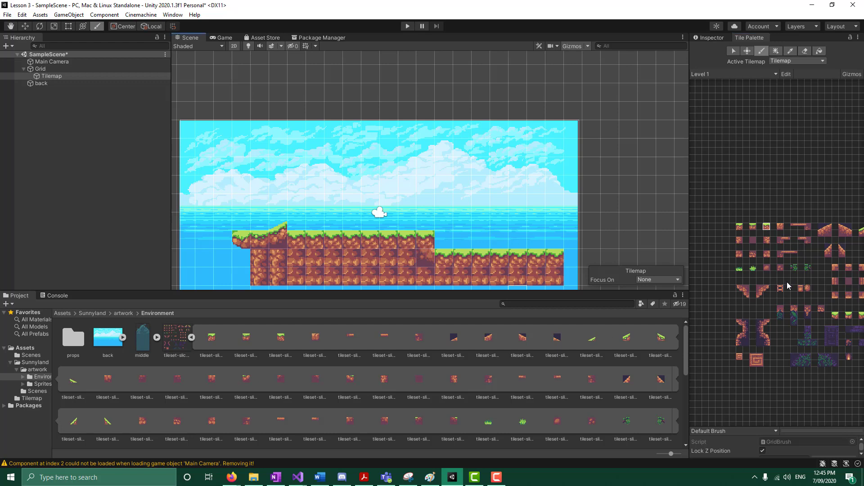
Step: Try to pick and move the grassy slope tile in the Level 1 palette using palette editing and the picker, Move and box-fill tools
click(861, 235)
click(790, 51)
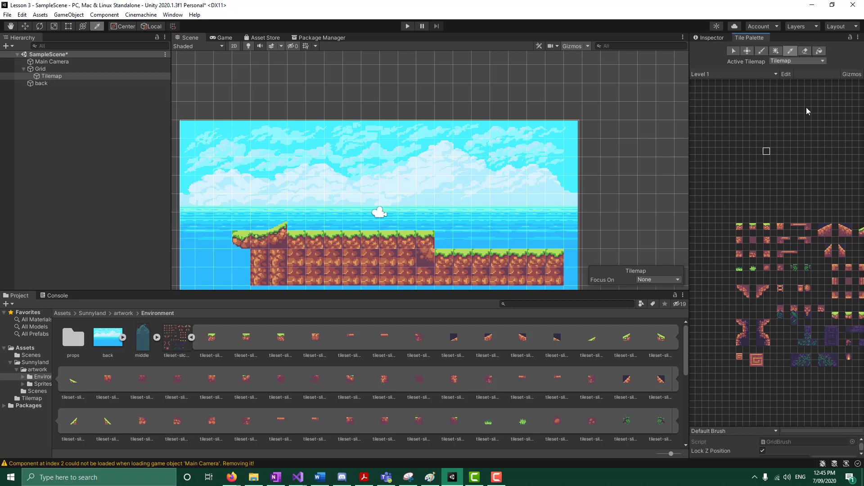
click(862, 233)
click(752, 167)
click(747, 52)
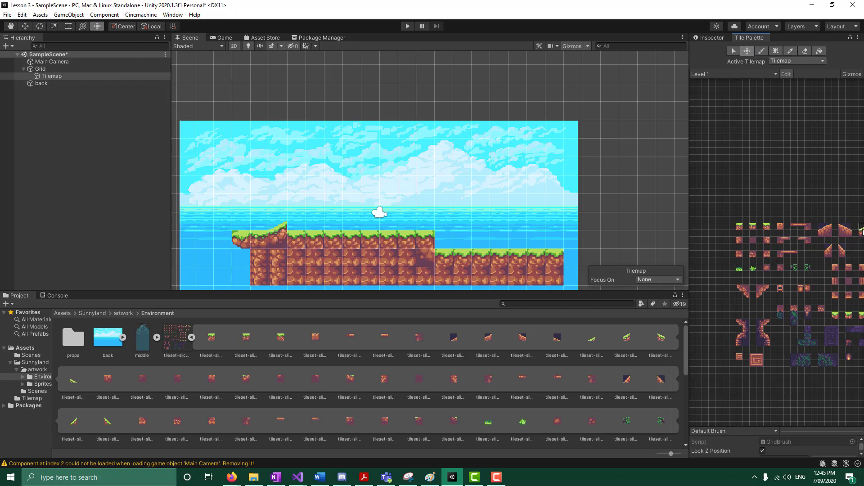
click(764, 53)
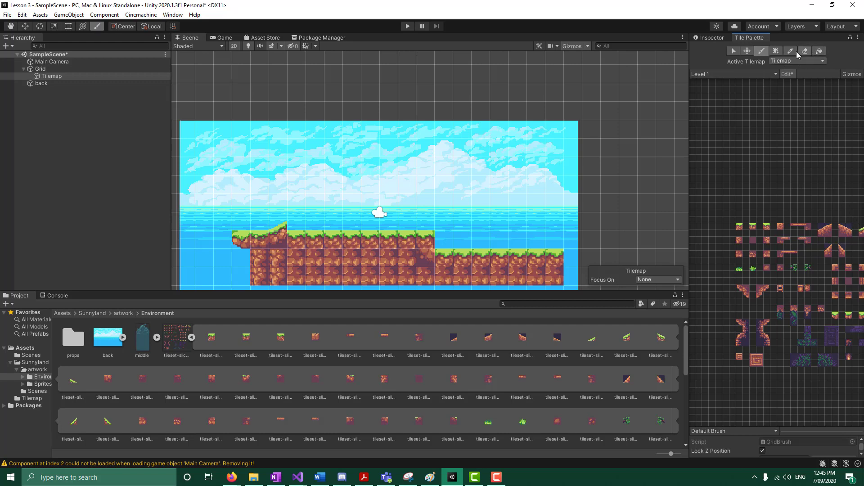
click(775, 51)
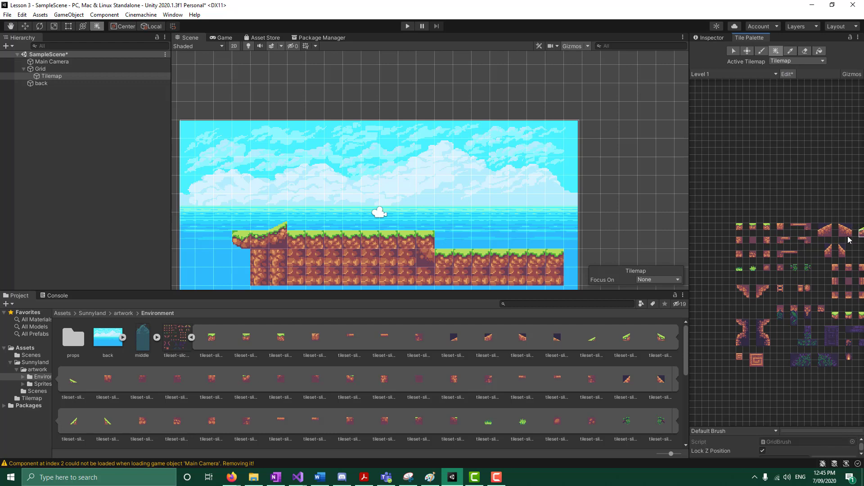
click(761, 51)
click(786, 74)
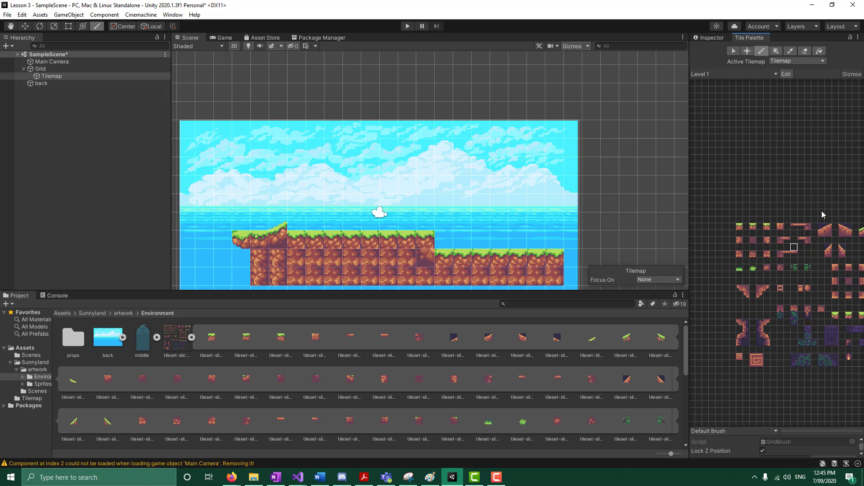
Step: Try to isolate the grassy slope tile in the editable Level 1 palette with the box-fill, fill and selection tools
click(860, 230)
click(775, 51)
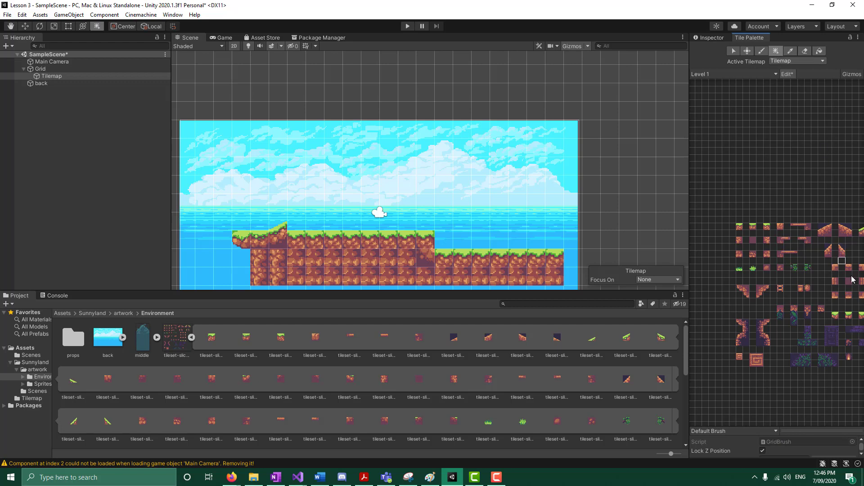
click(734, 51)
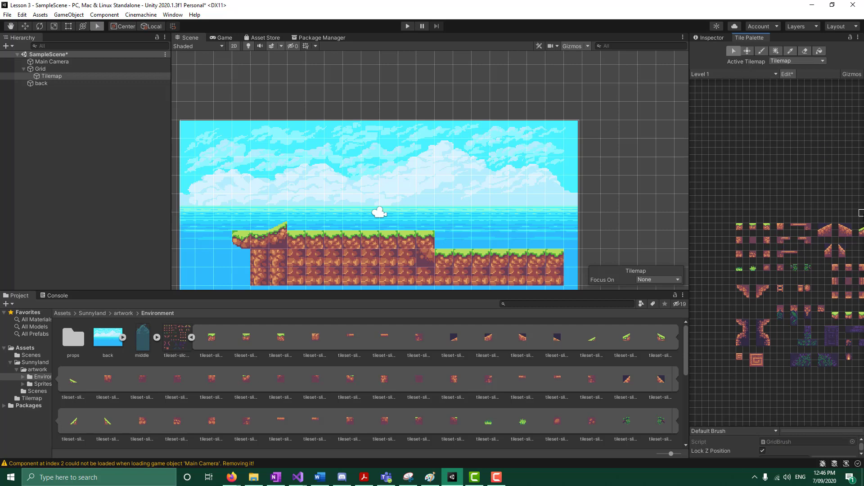
click(860, 230)
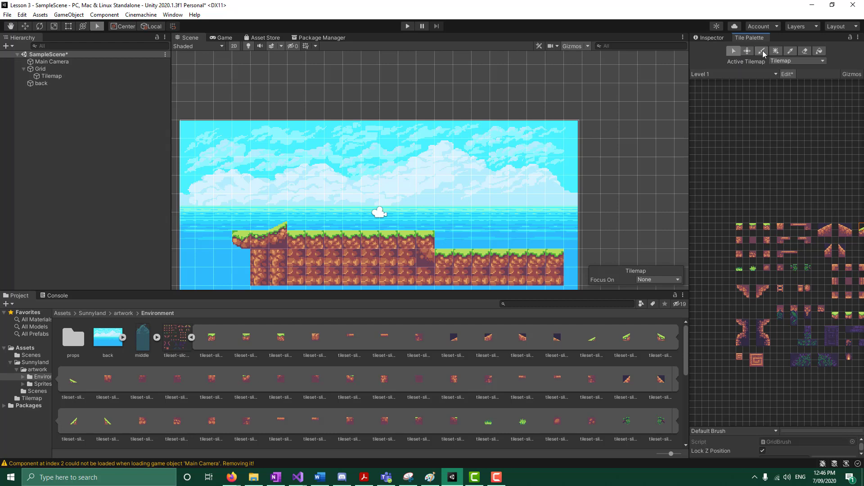
click(819, 51)
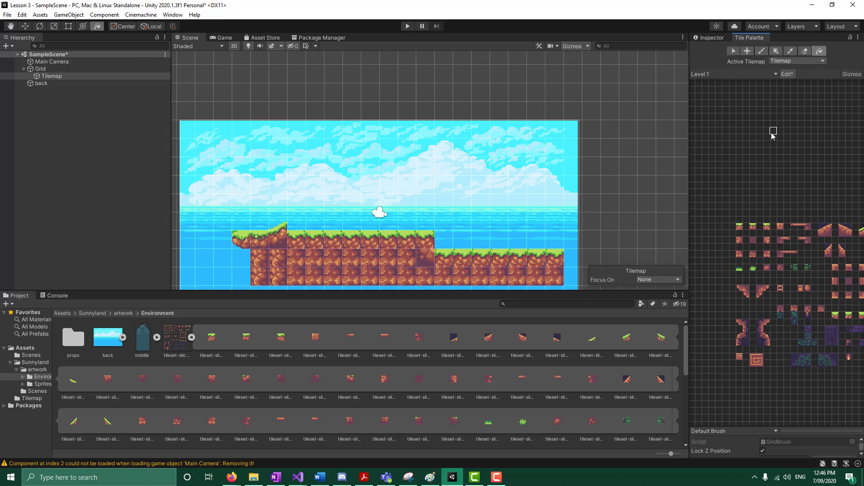
click(734, 51)
click(861, 230)
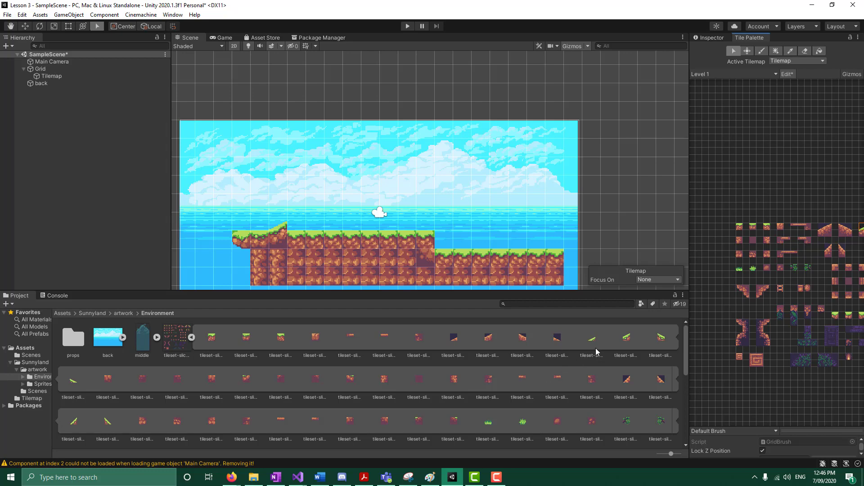
Step: Add the slope sprite tileset-sliced_13 to empty space in the Level 1 palette, saving its tile asset as tileset-sliced_13b in the Assets Tilemap folder
click(660, 339)
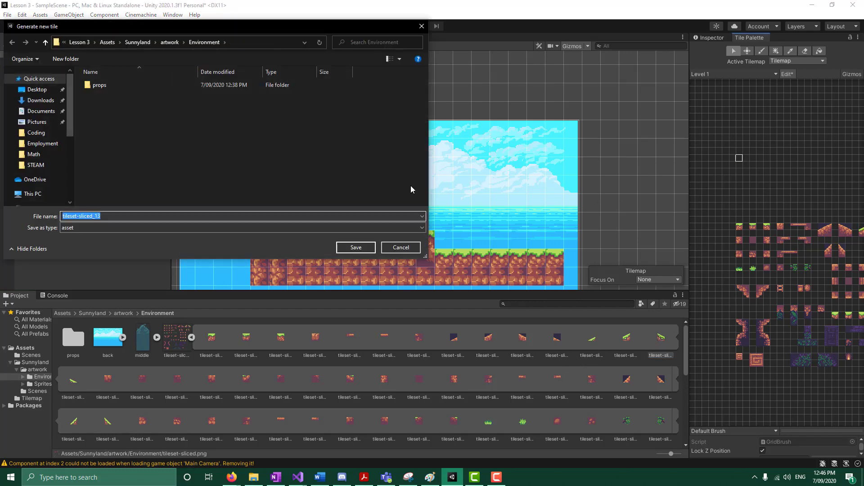
click(169, 42)
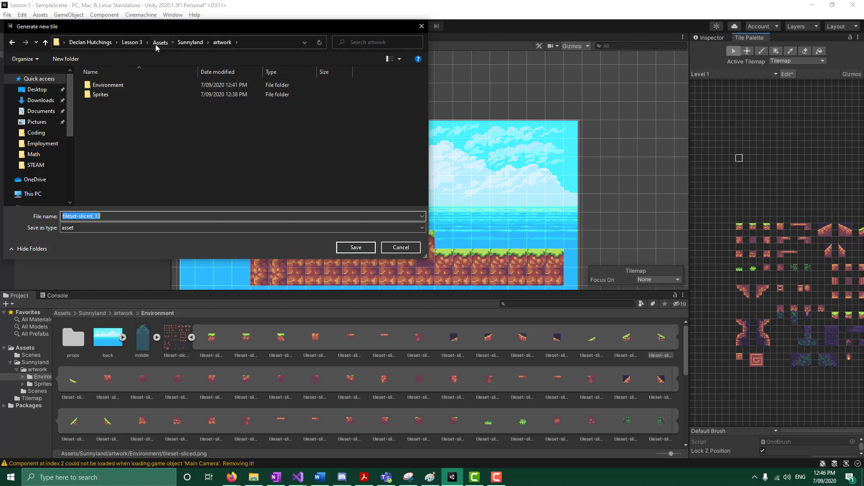
click(157, 43)
double_click(117, 107)
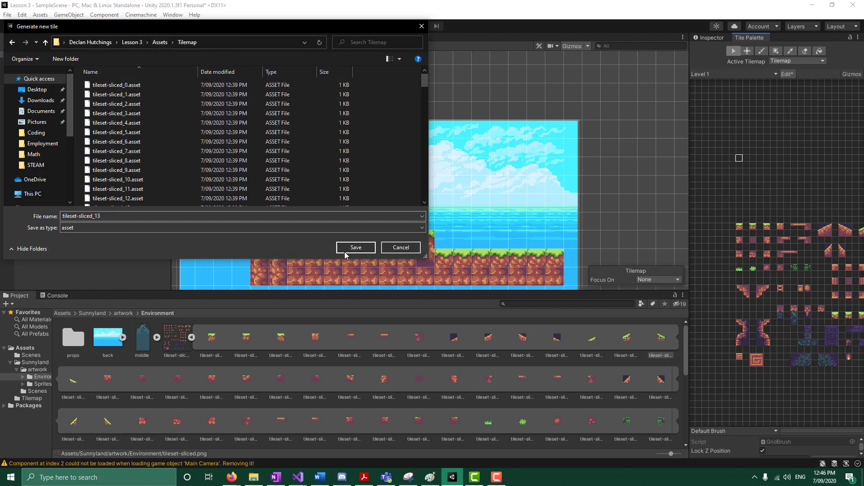
click(355, 247)
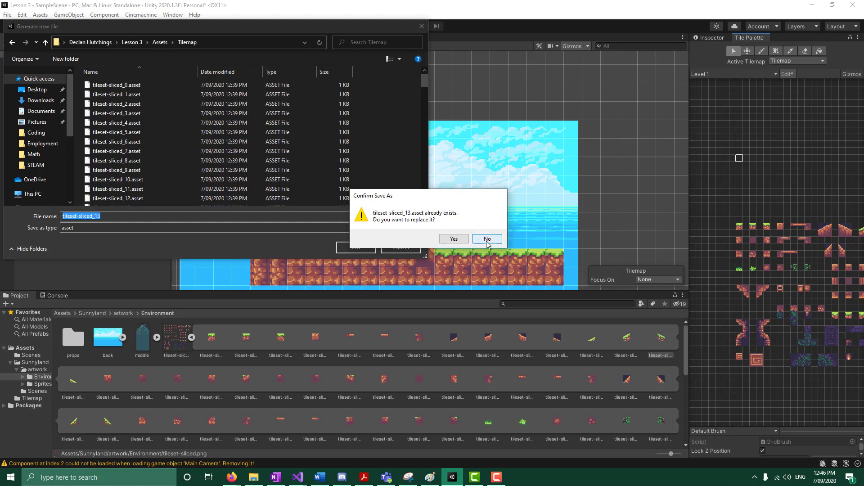
click(487, 239)
click(105, 216)
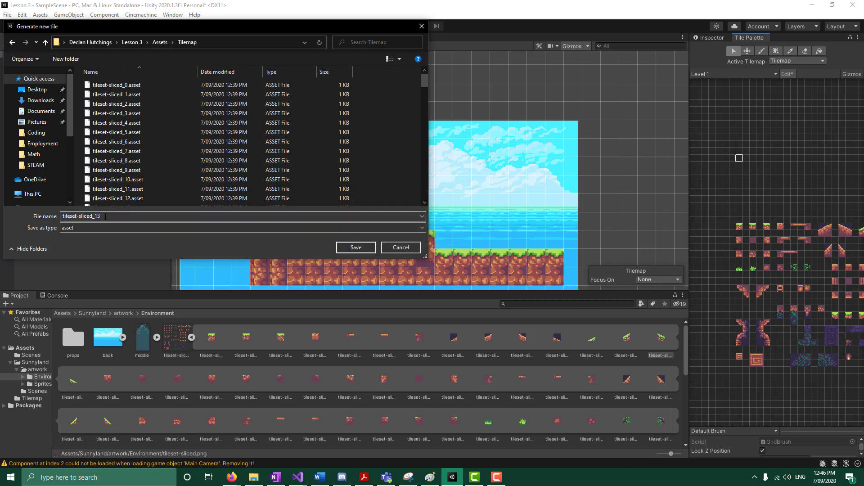
text(b)
click(350, 246)
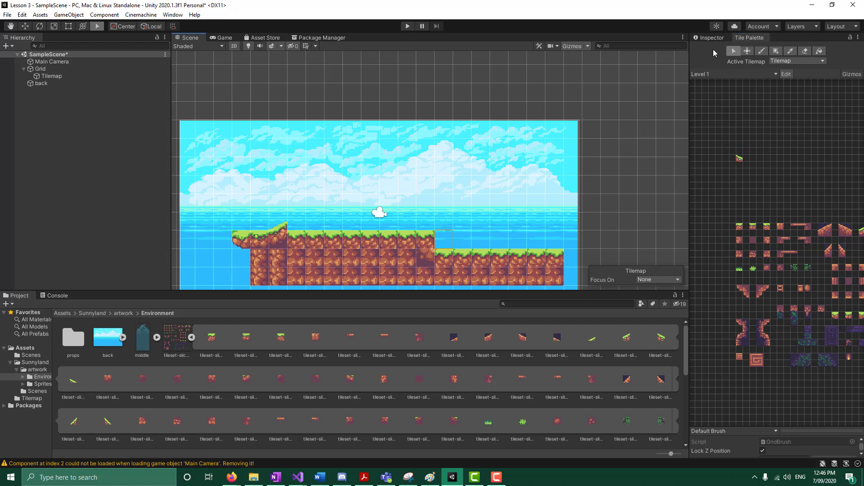
Step: Try to pick the palette's grassy slope tile for the raised ground's right end with the brush, selection and fill tools
click(130, 76)
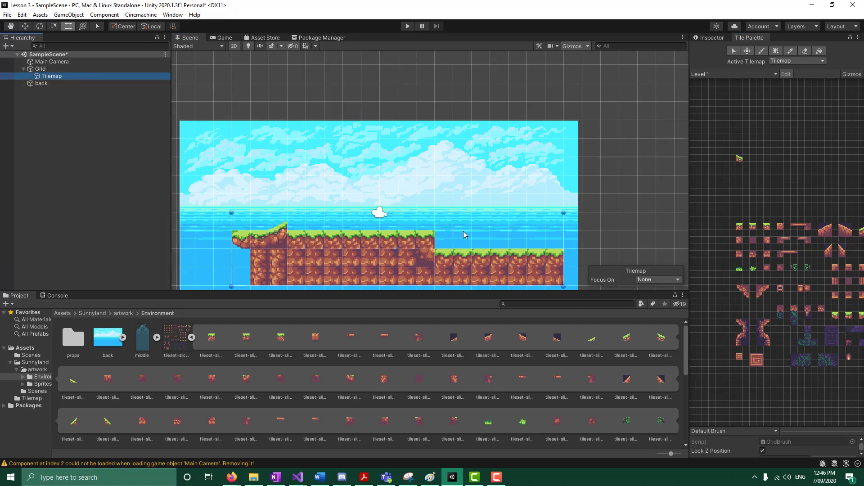
click(740, 159)
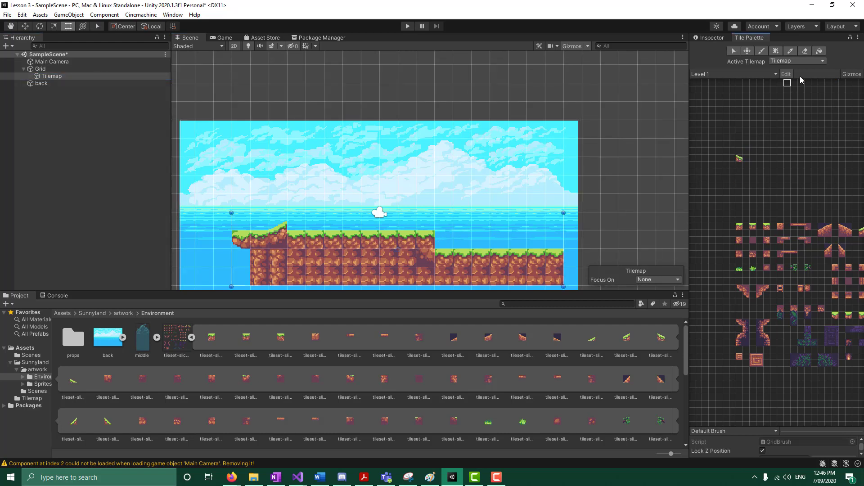
click(761, 51)
click(443, 242)
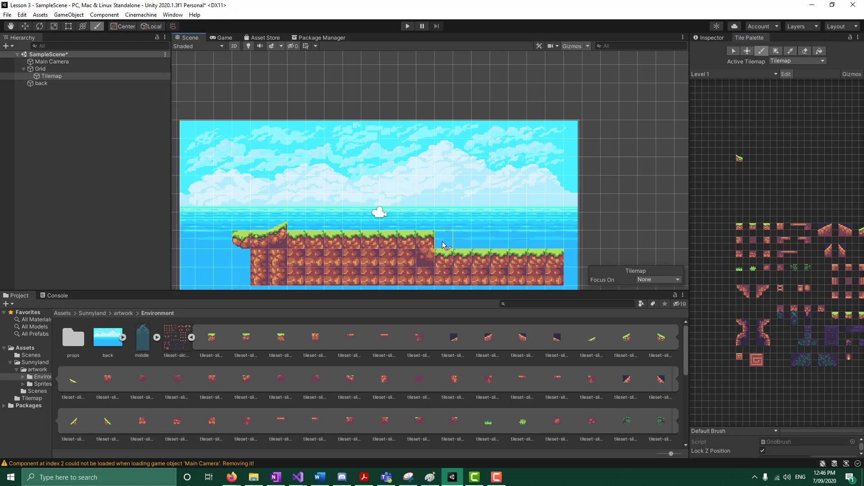
click(741, 160)
click(734, 51)
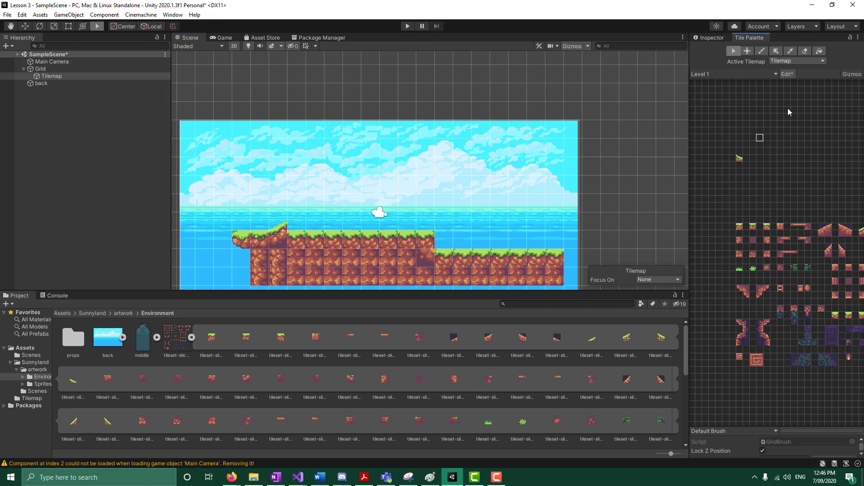
click(820, 51)
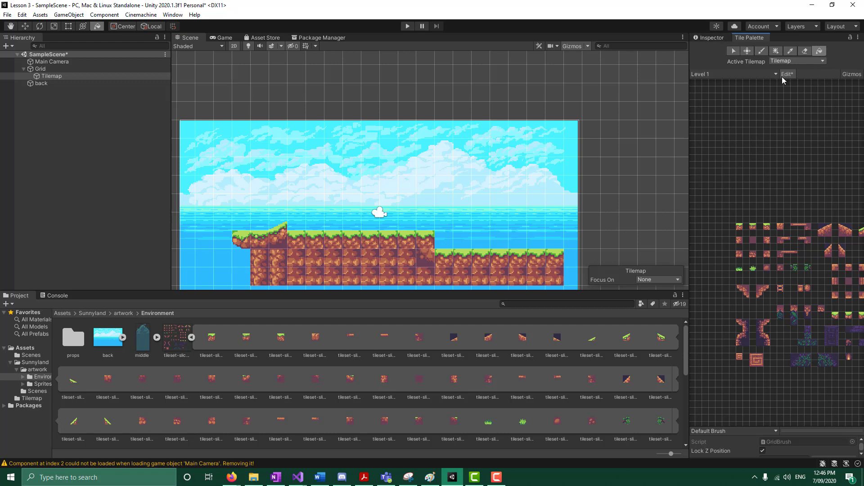
Step: Undo the unwanted tile change and paint the grassy slope tile beside the raised ground's right end with the brush
click(21, 14)
click(40, 24)
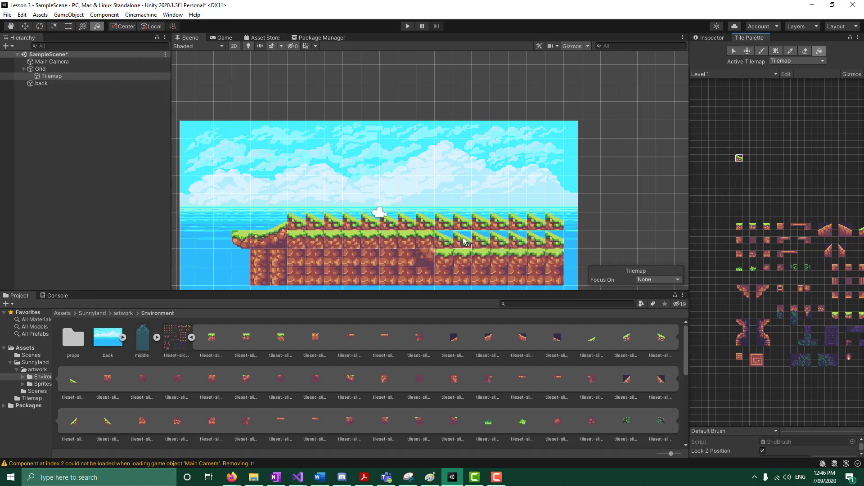
click(764, 54)
click(444, 240)
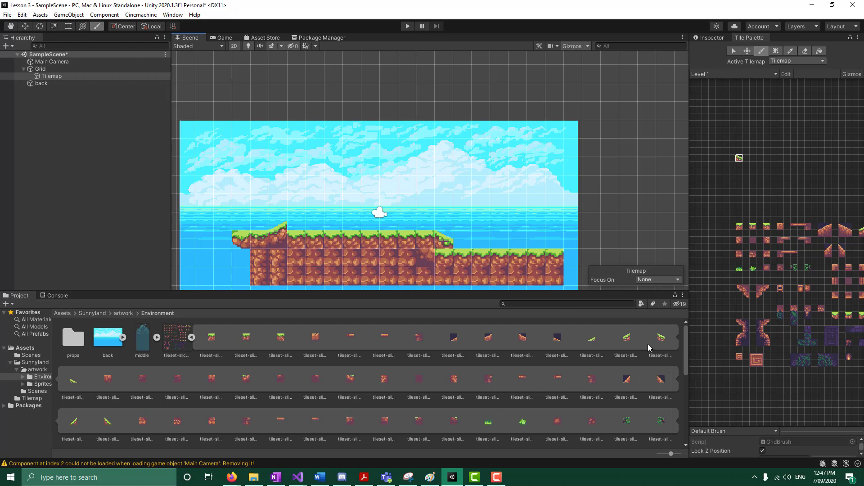
Step: Add the sprite tileset-sliced_14 to empty space in the Level 1 palette as a new tile and paint it at the slope's lower end
click(74, 382)
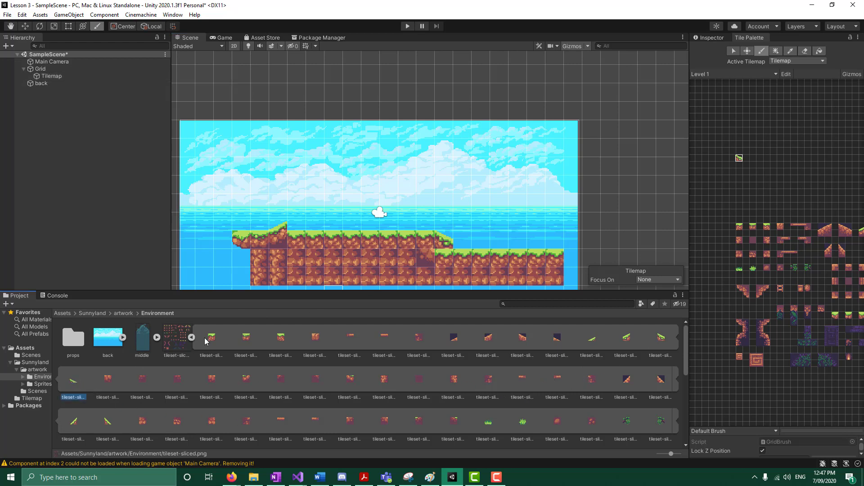
drag(72, 386, 800, 185)
click(103, 218)
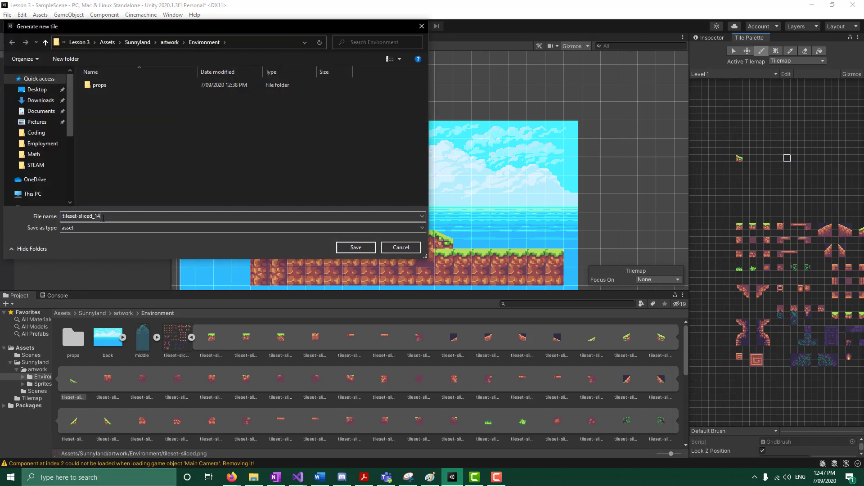
click(356, 247)
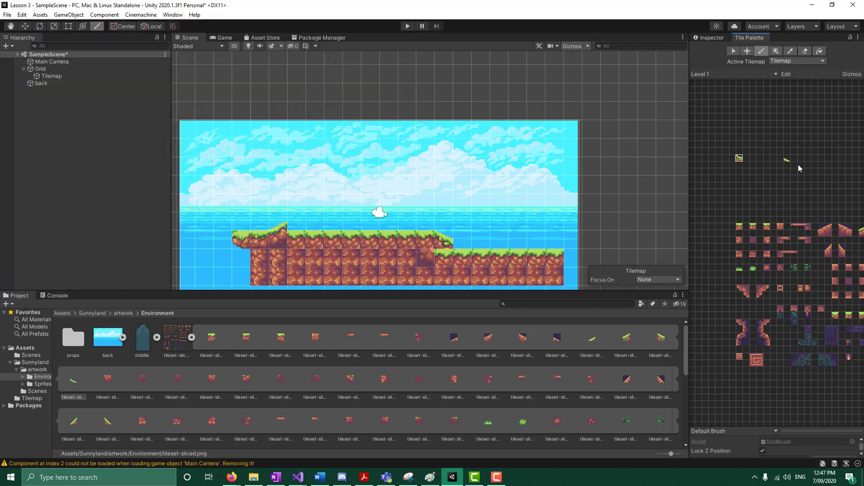
click(447, 244)
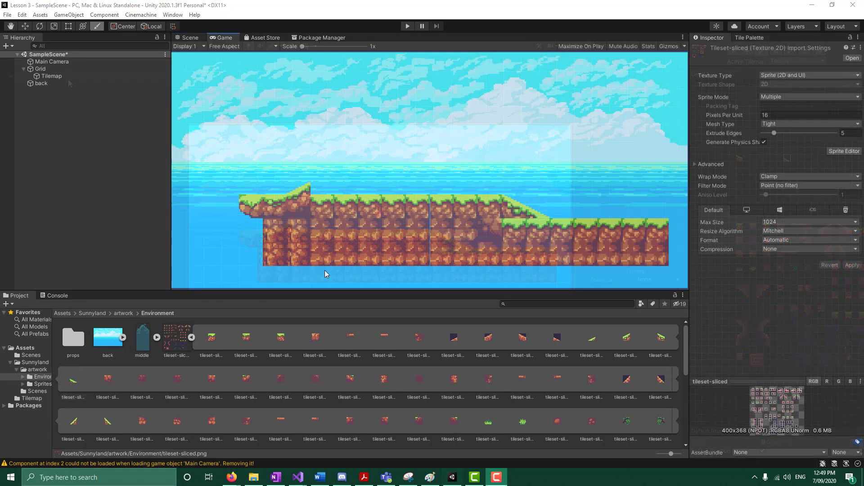
Step: Add a Rigidbody 2D component to the Tilemap object
click(53, 77)
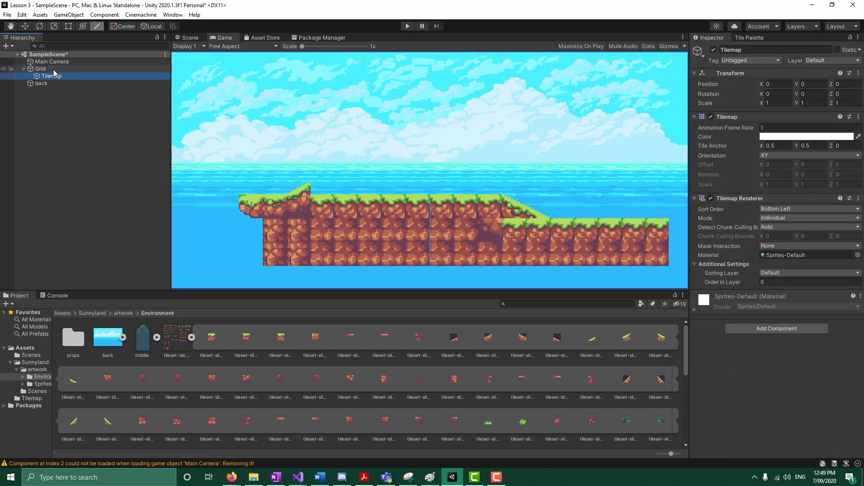
click(53, 70)
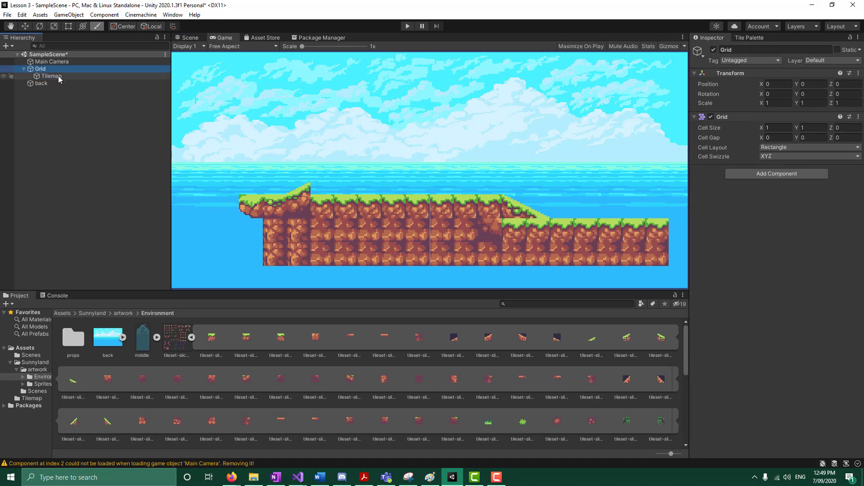
click(59, 77)
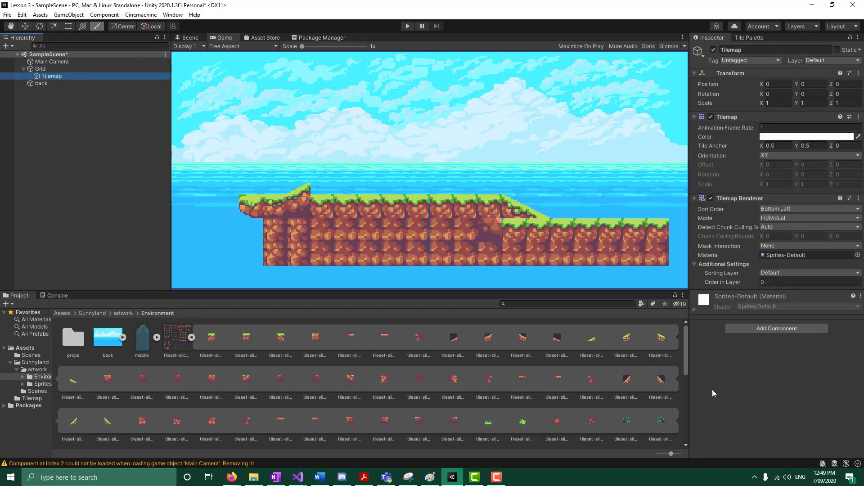
click(739, 328)
scroll(767, 403, down, 2)
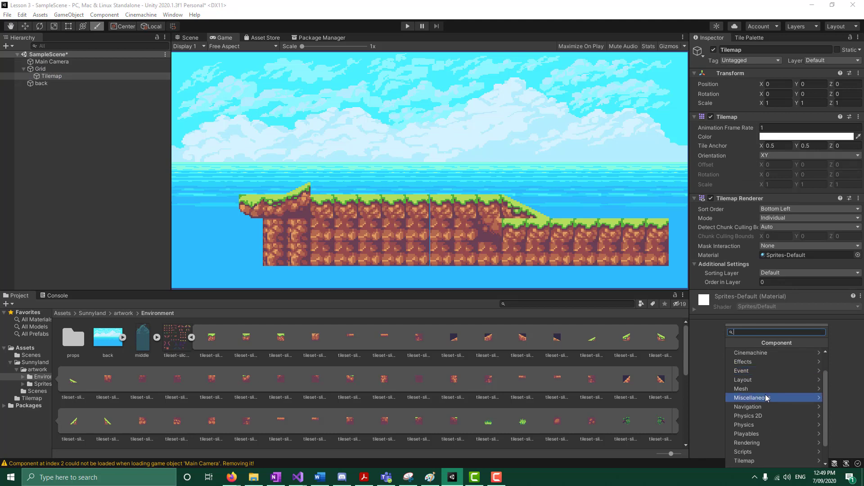
click(760, 416)
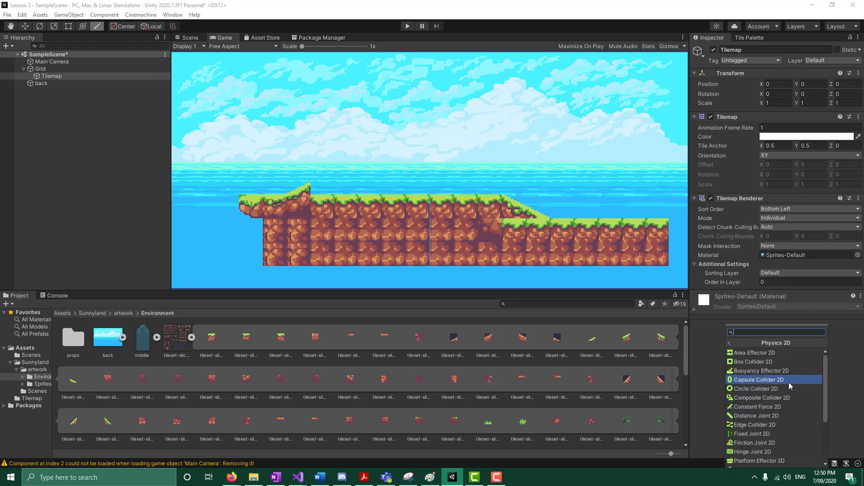
scroll(781, 416, down, 3)
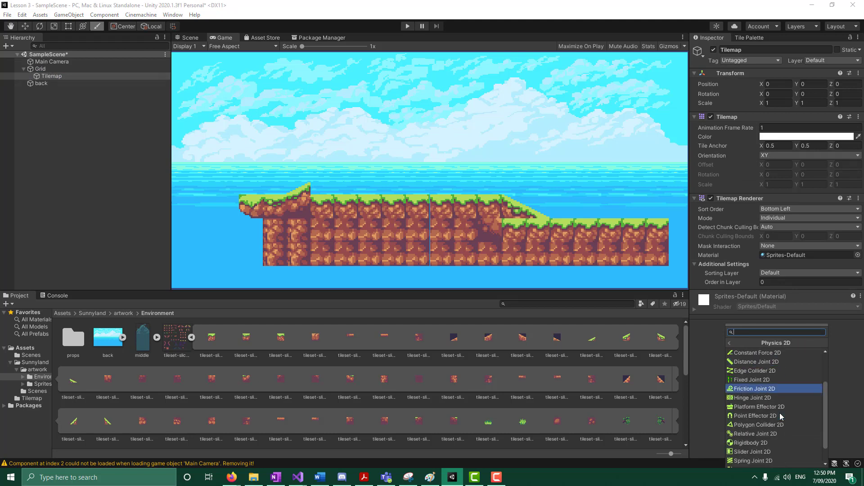
scroll(781, 417, down, 2)
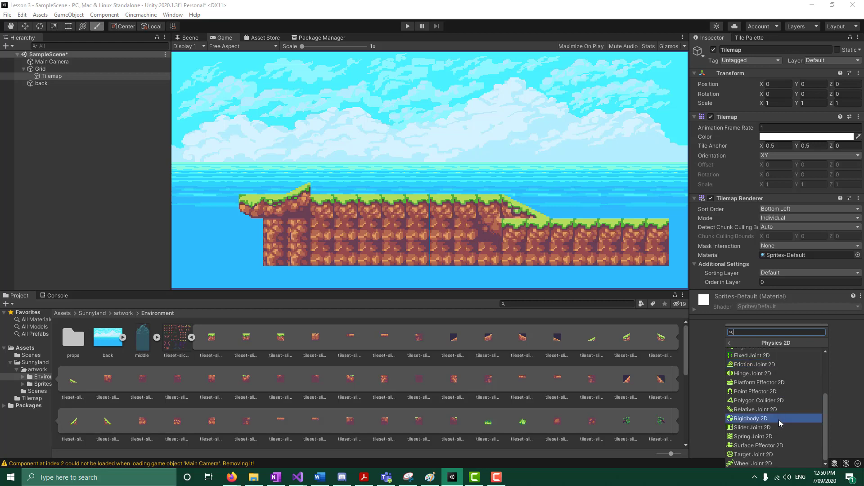
click(758, 419)
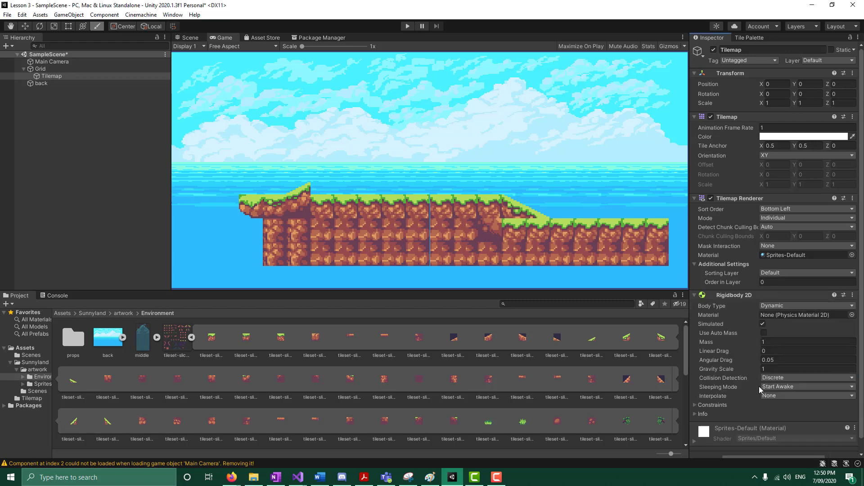
Step: Set the Tilemap's Rigidbody 2D body type to Static
scroll(759, 387, down, 1)
click(792, 292)
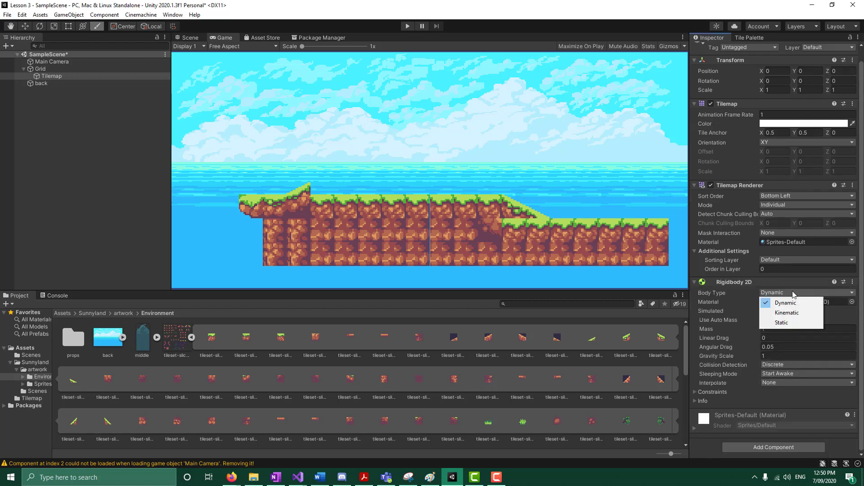
click(784, 323)
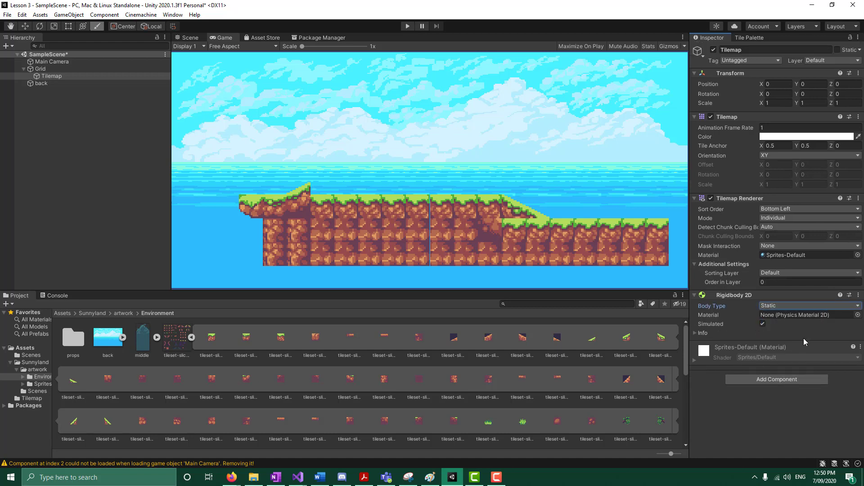
Step: Add a Composite Collider 2D component to the Tilemap object
click(776, 380)
scroll(798, 412, down, 1)
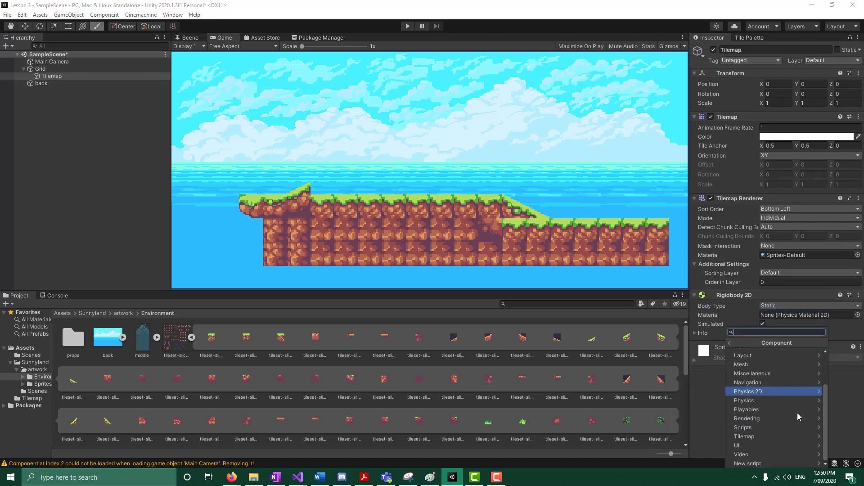
click(756, 391)
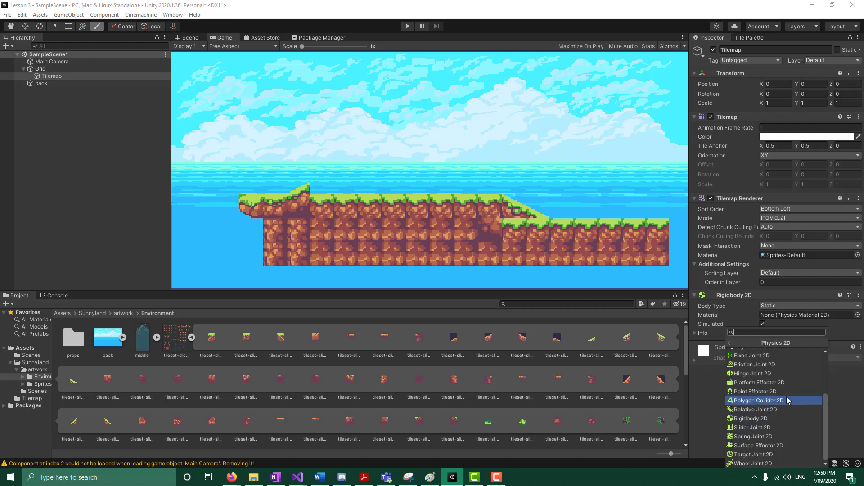
scroll(788, 401, up, 3)
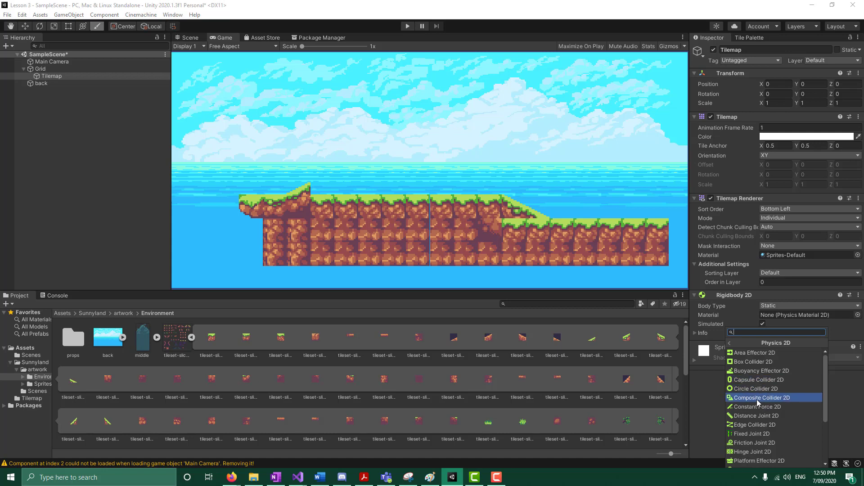
click(770, 398)
Step: Add a Tilemap Collider 2D component to the Tilemap object and enable its Used By Composite option
scroll(766, 393, down, 2)
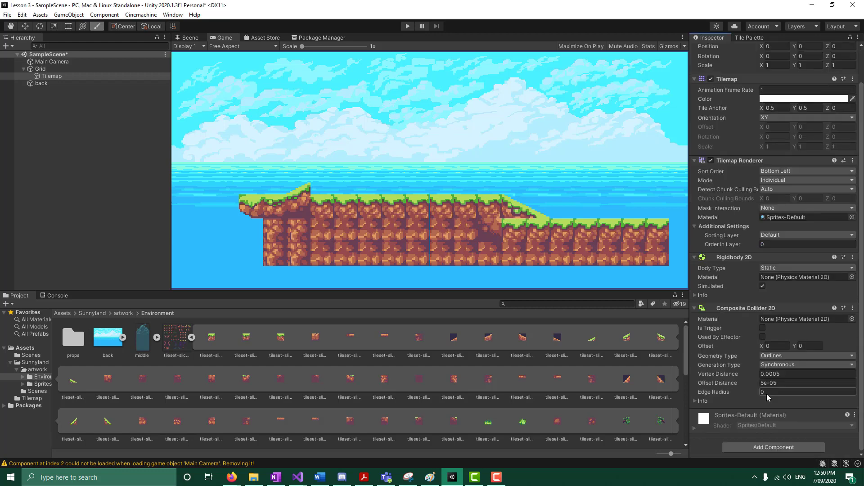
click(754, 449)
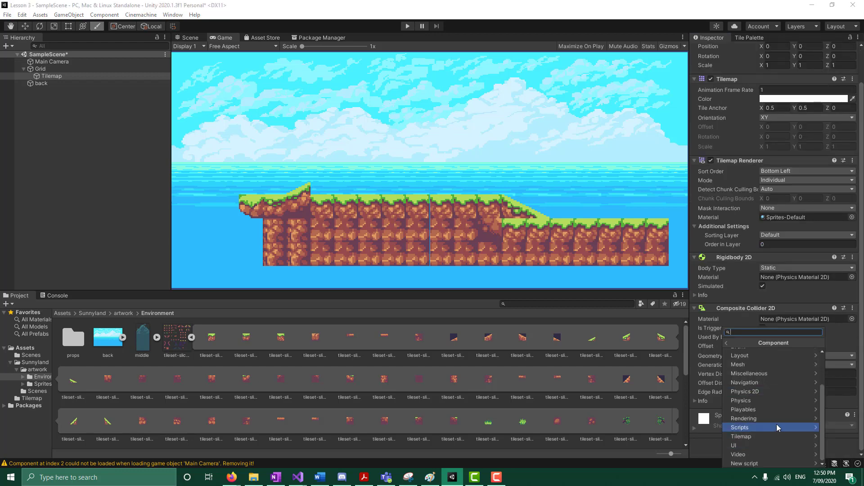
click(761, 436)
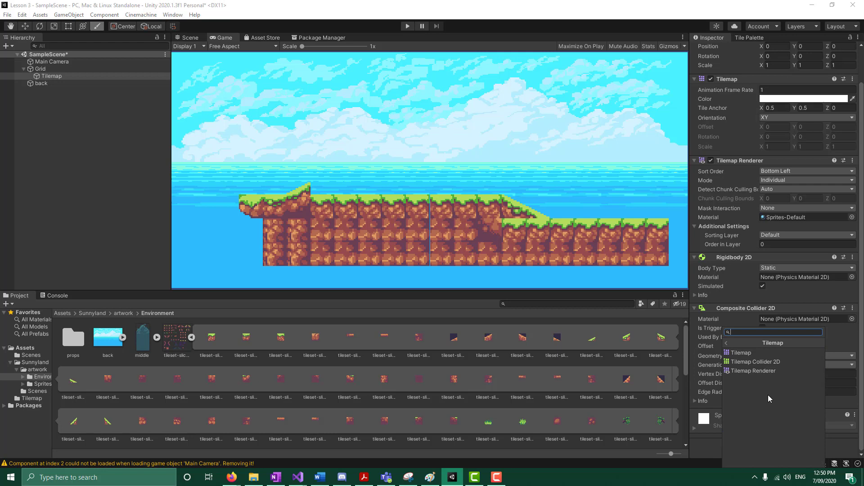
click(755, 362)
scroll(806, 380, down, 4)
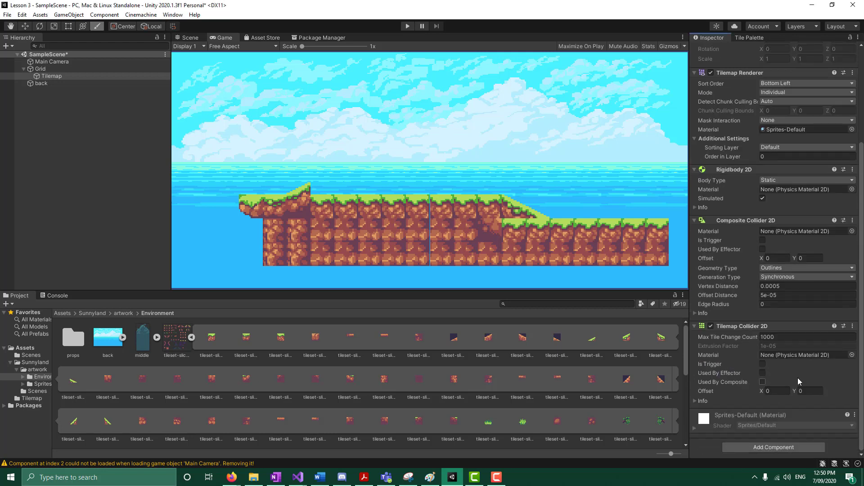
click(762, 382)
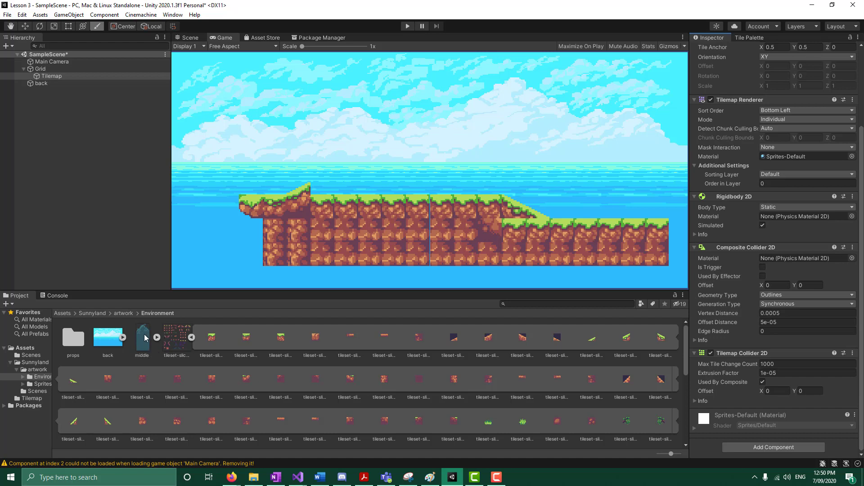
Step: Open the player's idle sprite folder at Assets/Sunnyland/artwork/Sprites/player/idle
click(62, 313)
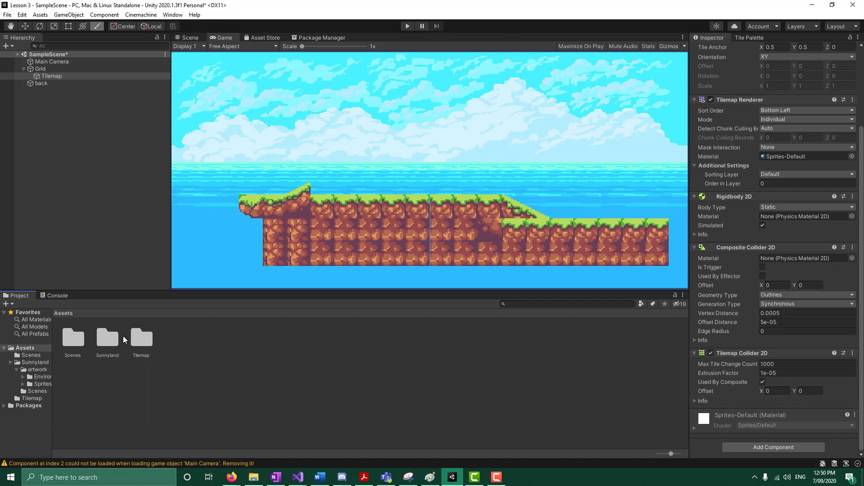
click(141, 338)
double_click(107, 338)
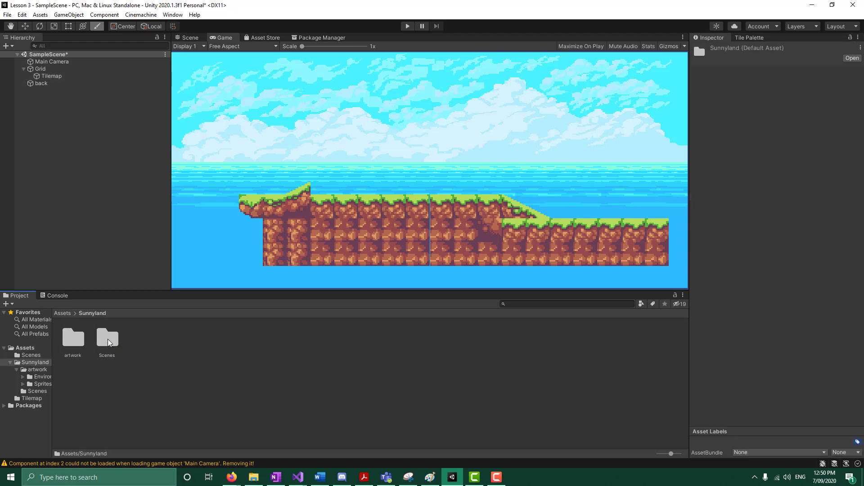
double_click(73, 338)
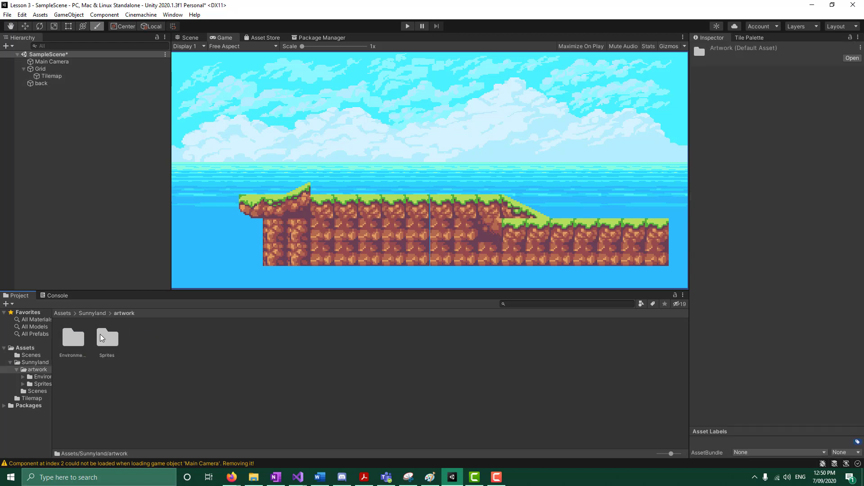
double_click(107, 338)
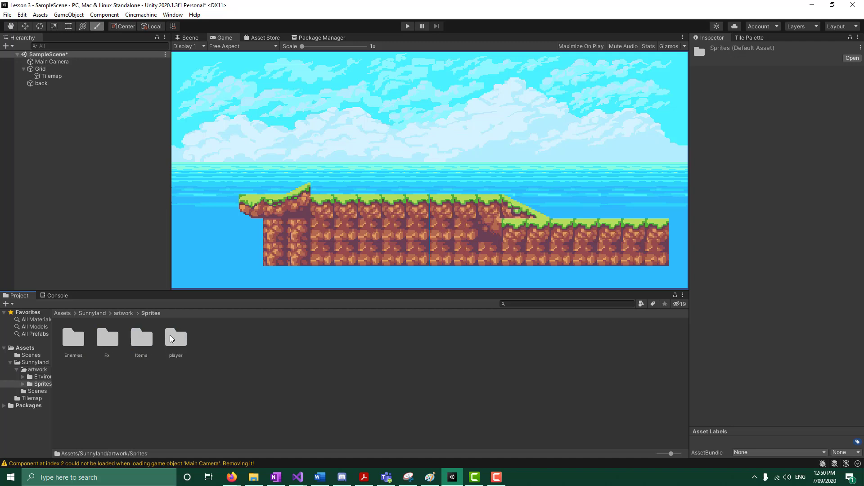
double_click(176, 338)
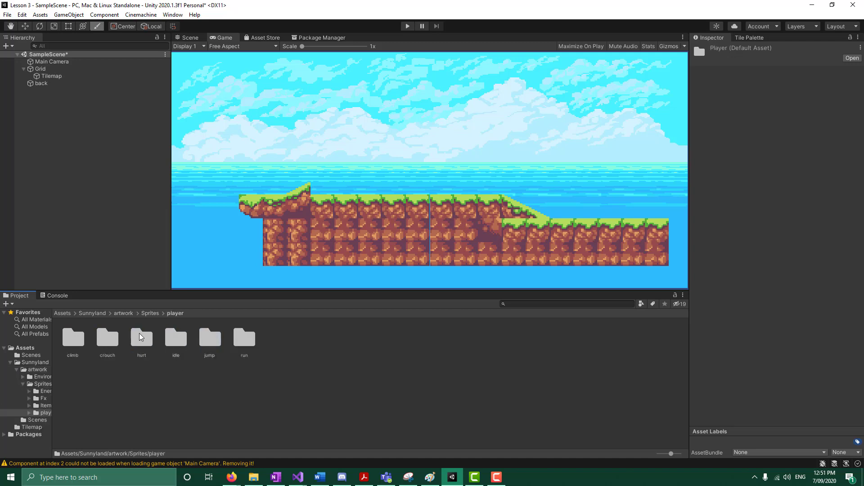
double_click(175, 338)
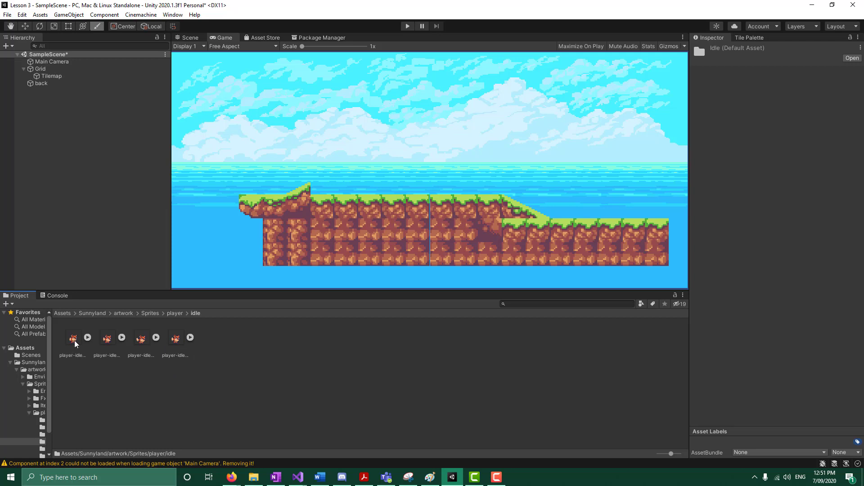
Step: Add the first player idle sprite, player-idle-1, to the scene as a new object and select it
click(73, 340)
drag(73, 343, 55, 120)
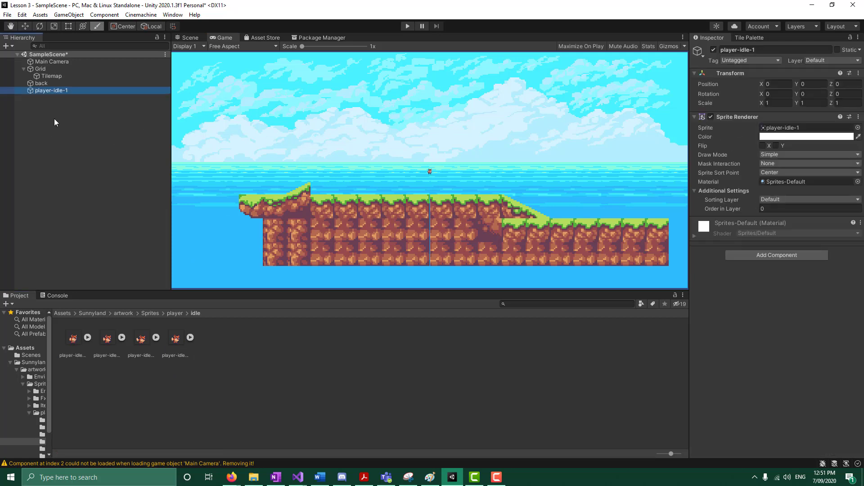
click(430, 172)
click(63, 90)
scroll(478, 190, up, 3)
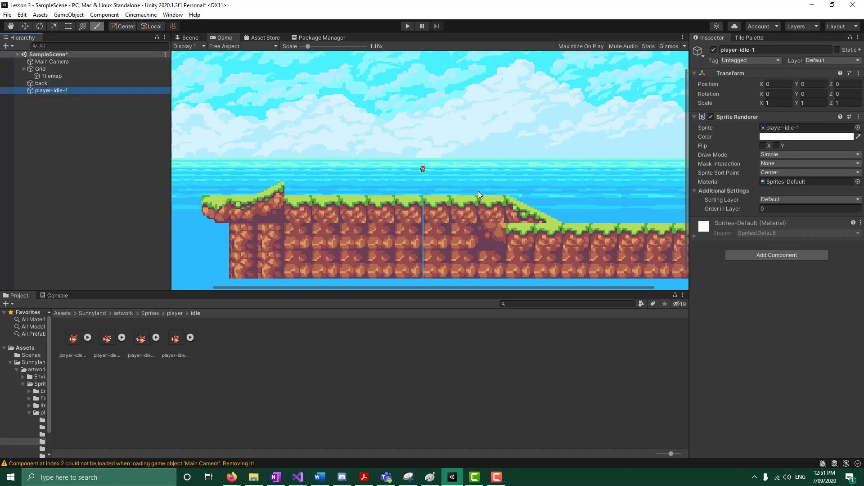
scroll(479, 194, down, 1)
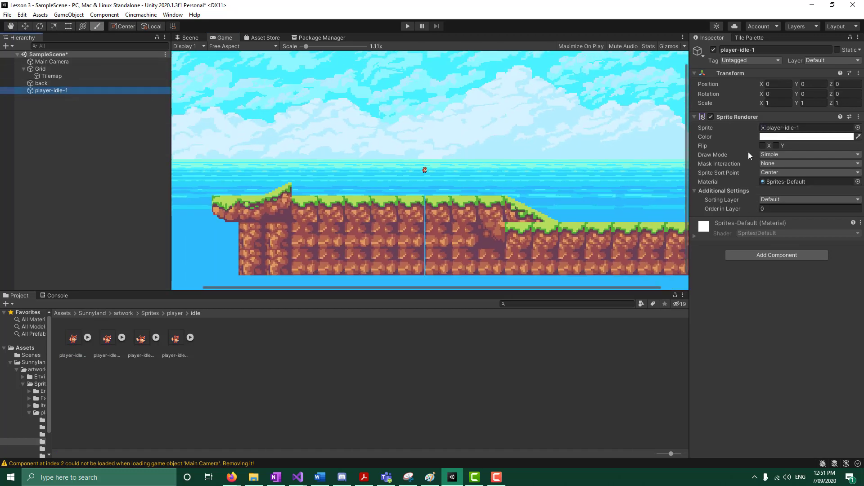
Step: Try a scale of 2 on the X, Y and Z axes for the player sprite
click(768, 103)
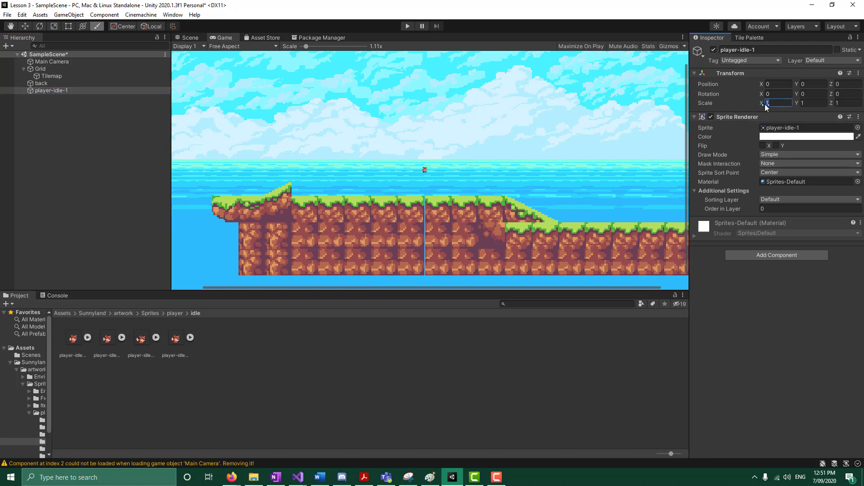
text(2)
key(Tab)
text(2)
key(Tab)
Step: Set the player sprite's scale to 4 on the X, Y and Z axes
click(763, 103)
text(4)
click(817, 105)
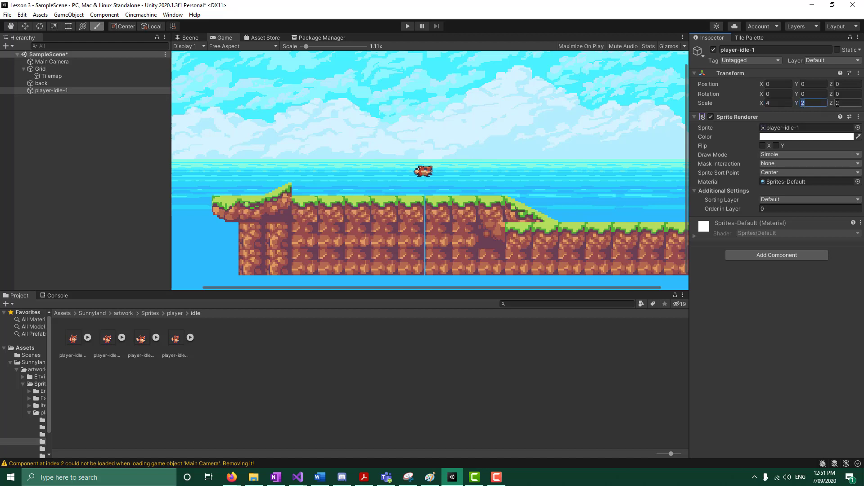
text(4)
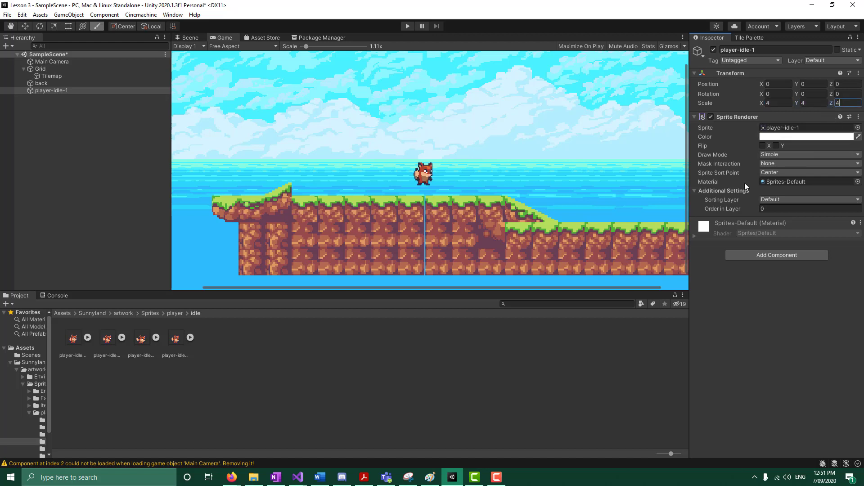
Step: Move the player sprite to the right in the Scene view, to an X position of about 1.38
click(188, 37)
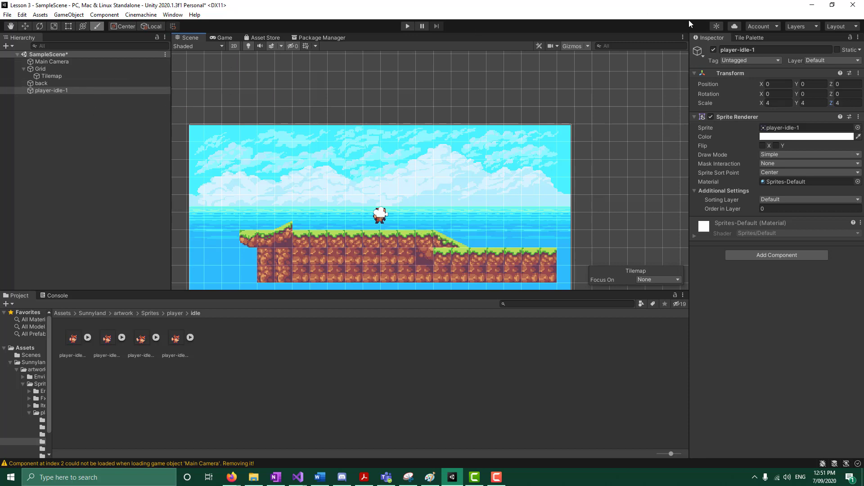
click(760, 37)
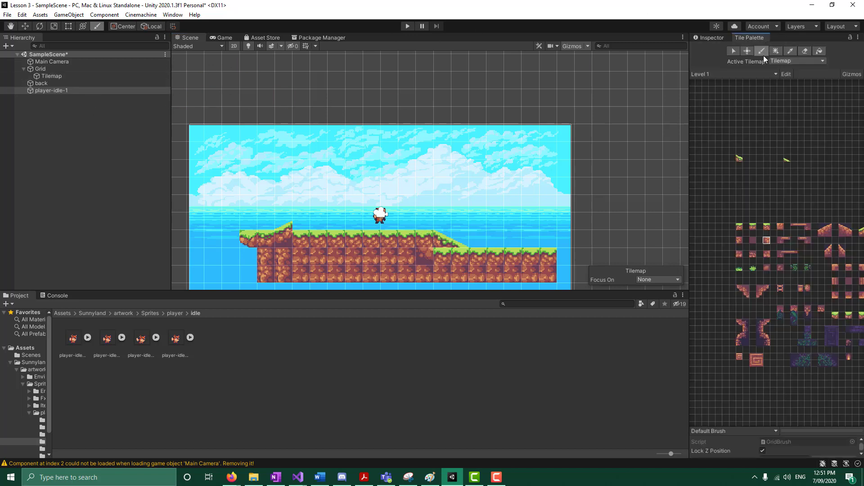
click(759, 50)
click(709, 37)
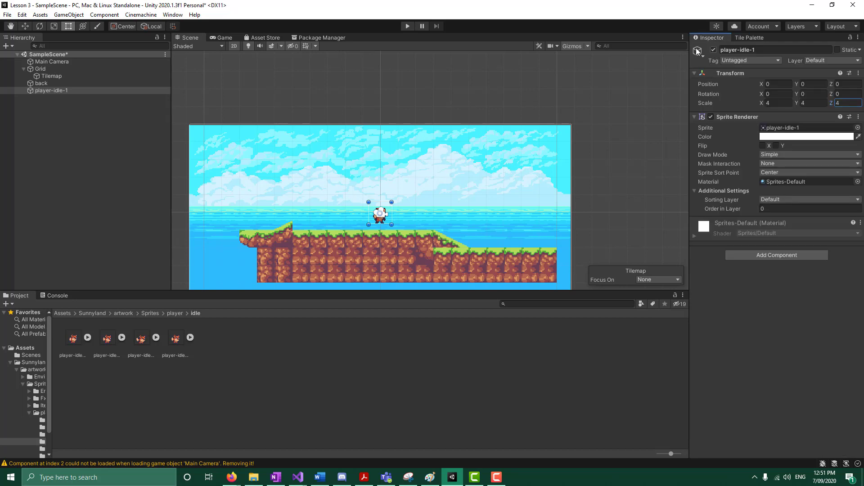
click(25, 26)
drag(415, 210, 443, 213)
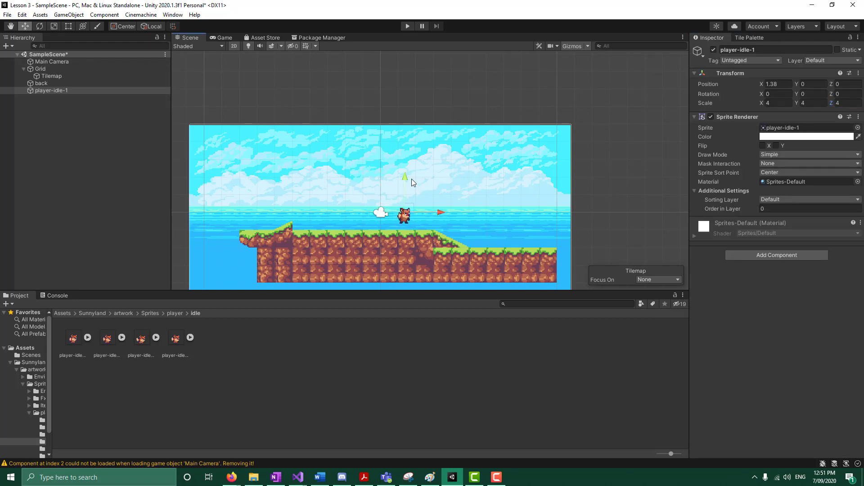
Step: Add a Box Collider 2D component to the player sprite
click(773, 256)
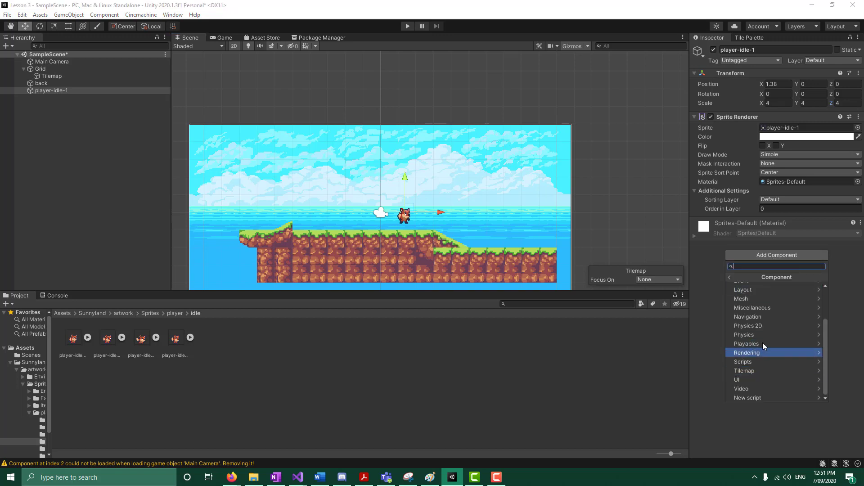
click(761, 327)
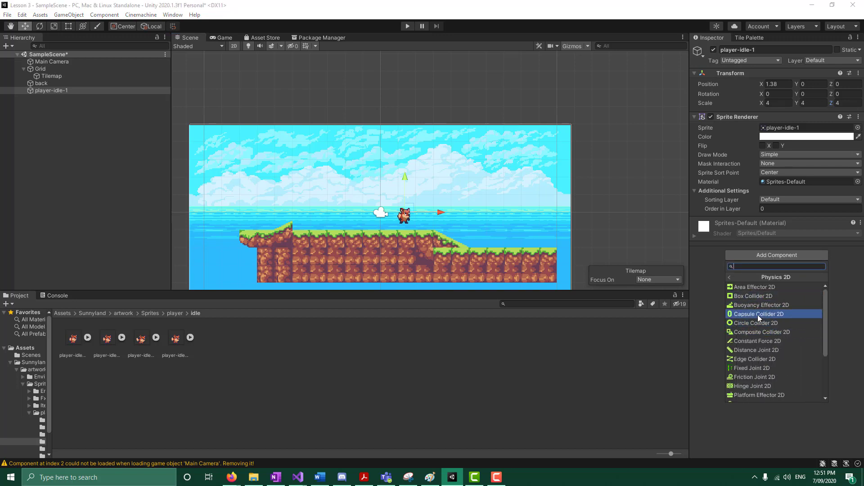
click(756, 296)
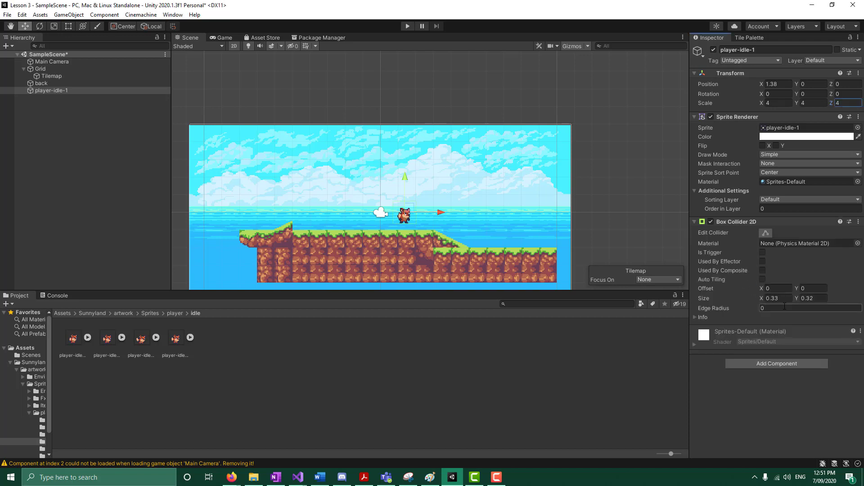
Step: Add a Rigidbody 2D component to the player sprite
click(756, 364)
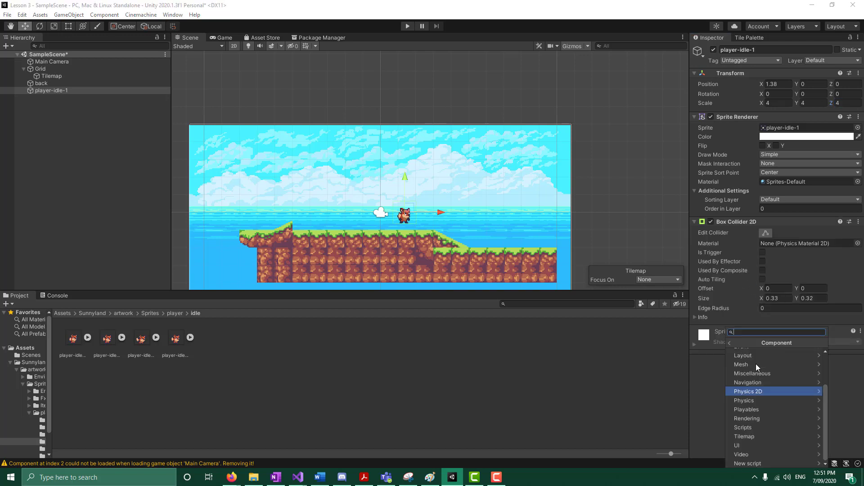
click(769, 391)
scroll(771, 405, down, 3)
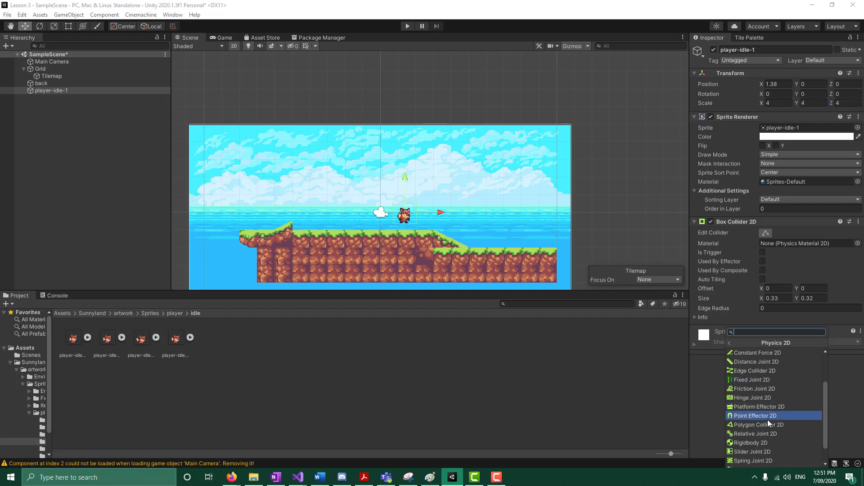
click(757, 443)
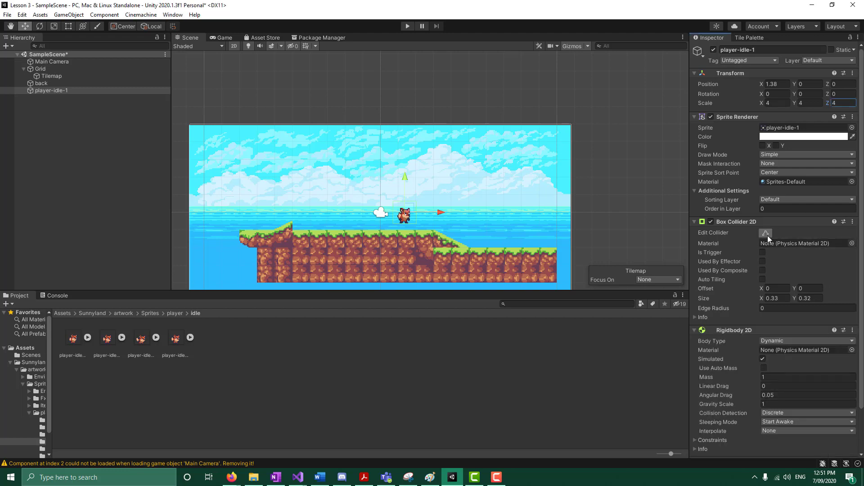
Step: Hide the back object in the Scene view and reselect the player sprite to see its collider outline
scroll(510, 234, up, 5)
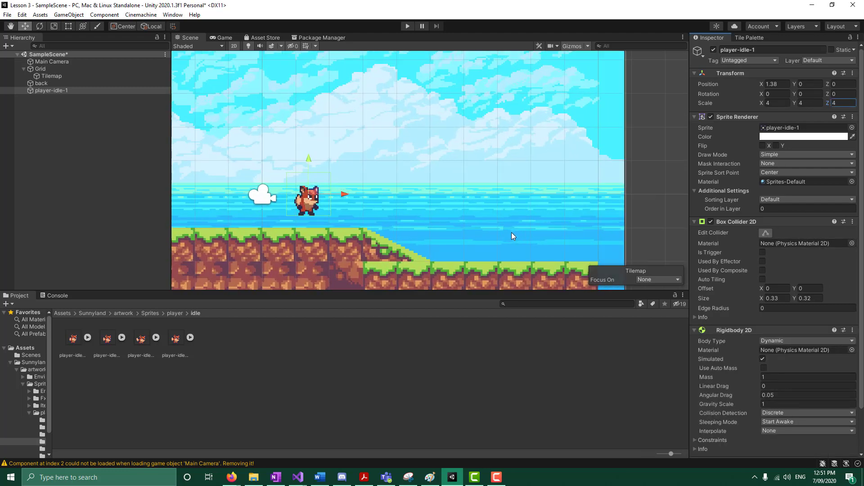
click(766, 232)
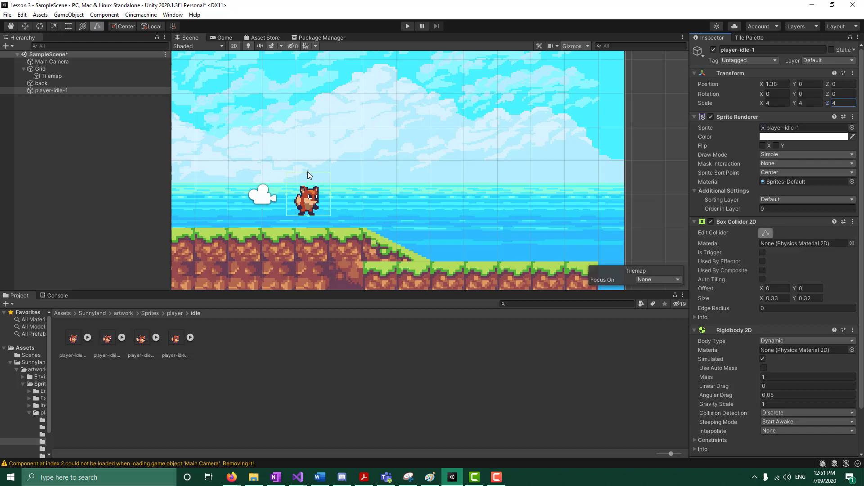
click(48, 84)
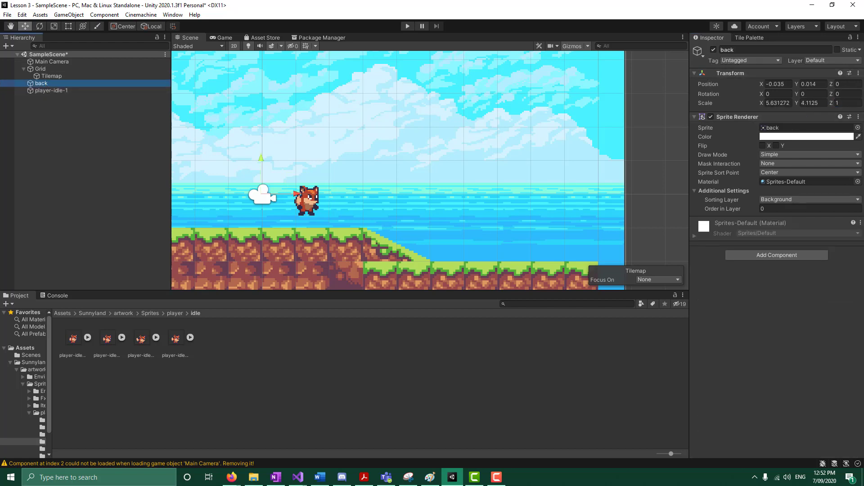
click(4, 83)
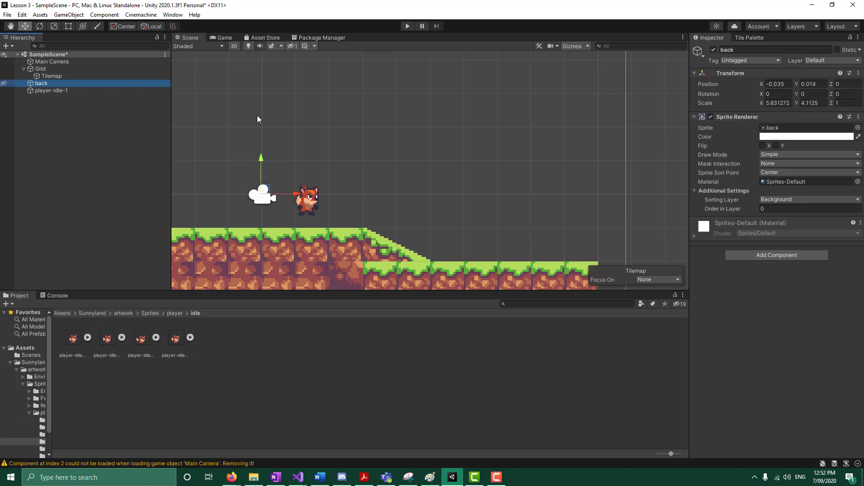
click(59, 90)
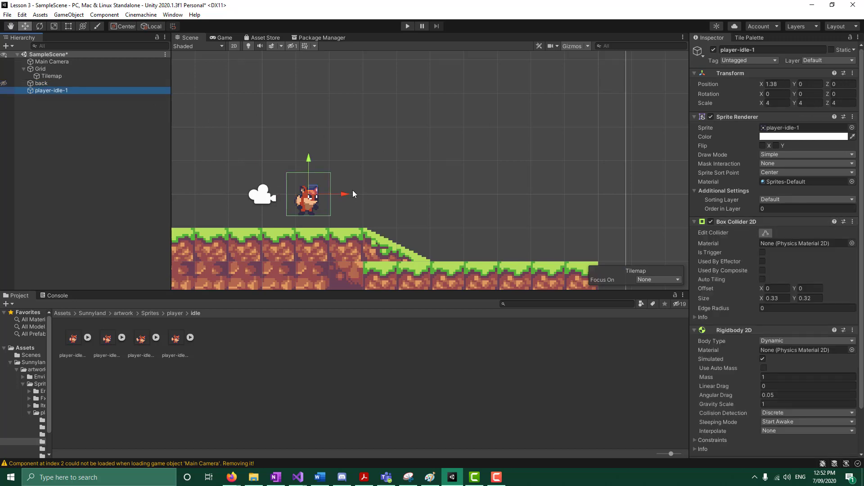
Step: Shrink the player's Box Collider 2D to fit the fox, about 0.185 by 0.233, and show the background again
click(769, 234)
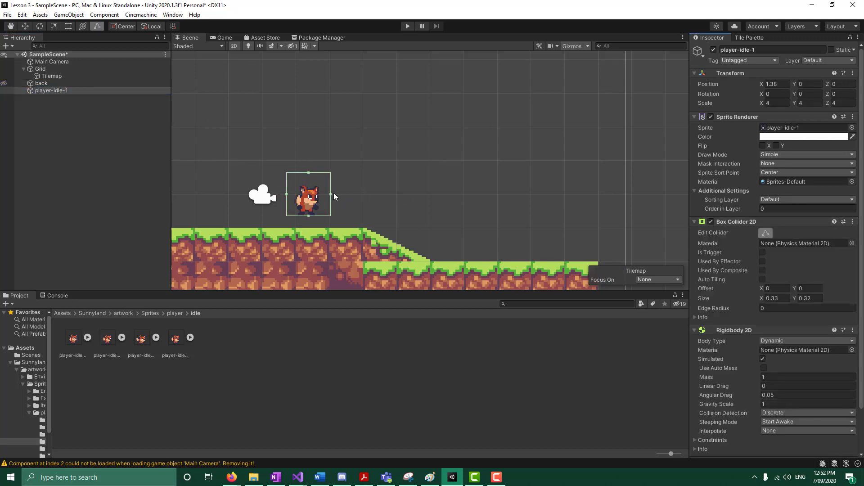
drag(330, 194, 311, 184)
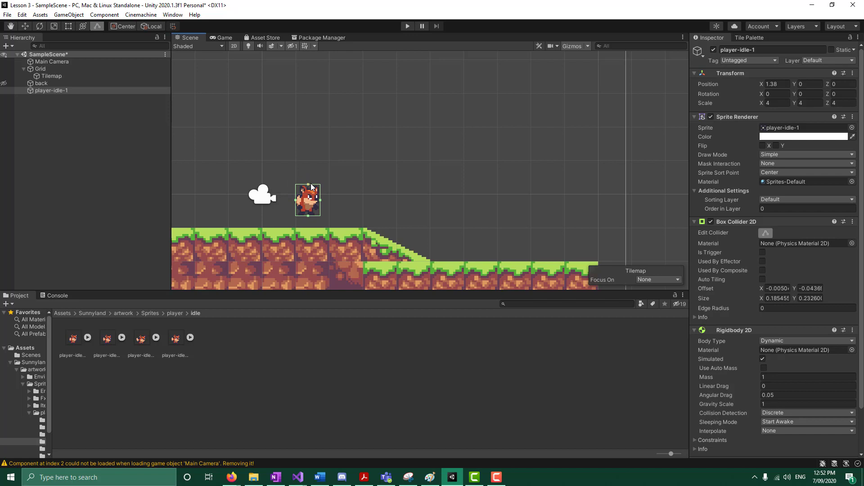
click(766, 233)
click(3, 83)
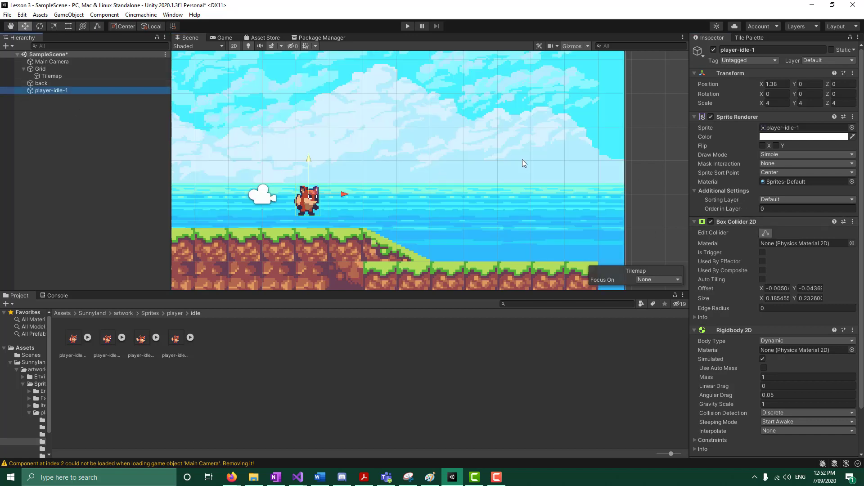
Step: Run the scene to check how the player lands on the ground, and stop it
click(407, 27)
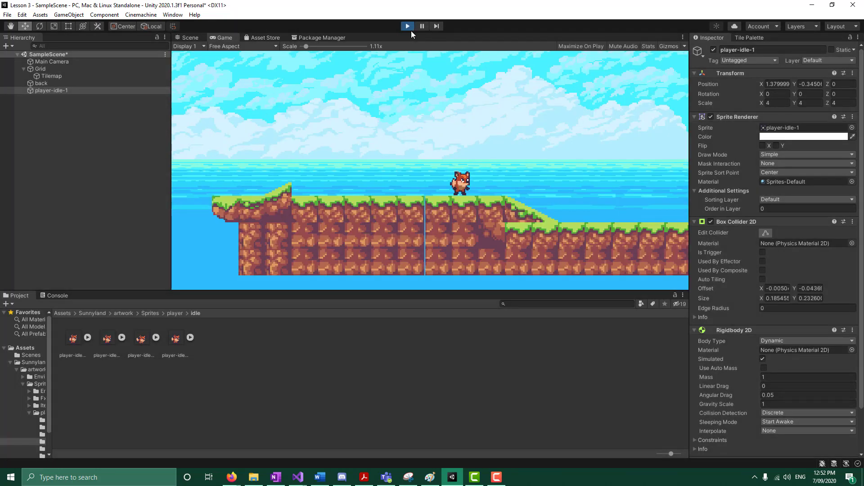
click(410, 28)
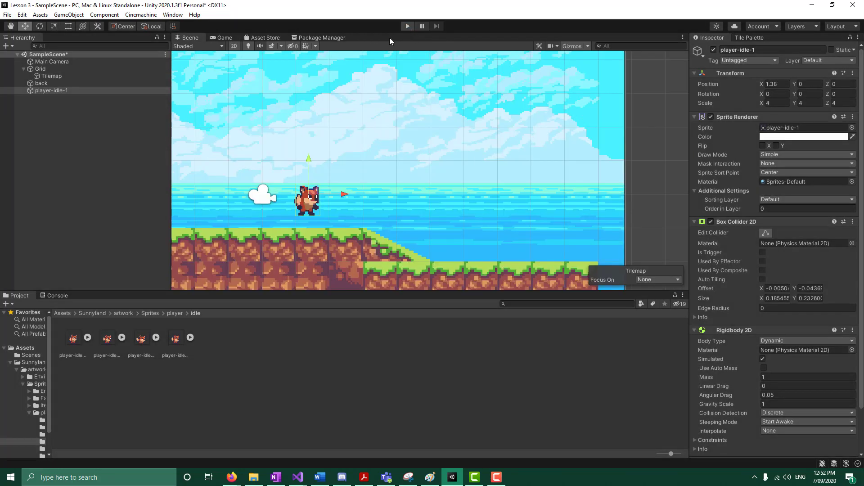
Step: Raise the player sprite higher above the ground and run the scene again
drag(312, 161, 312, 106)
click(407, 26)
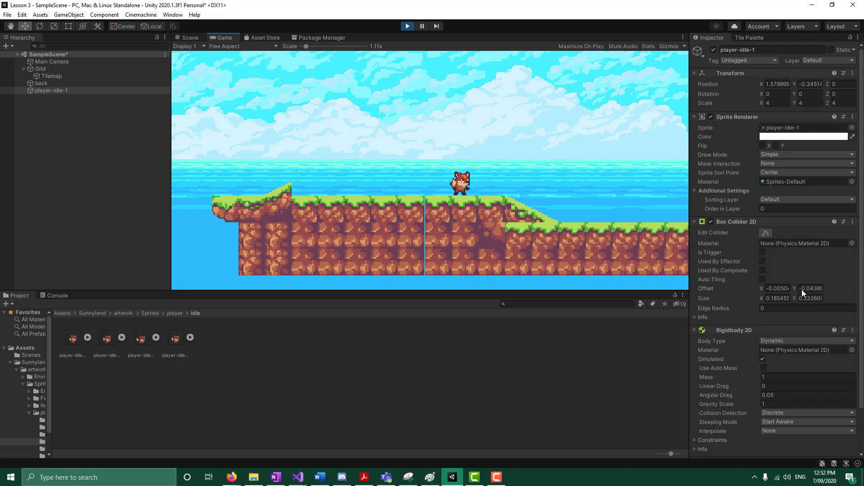
Step: Set the player's Rigidbody 2D collision detection to Continuous during play mode, and stop the scene
scroll(780, 335, down, 3)
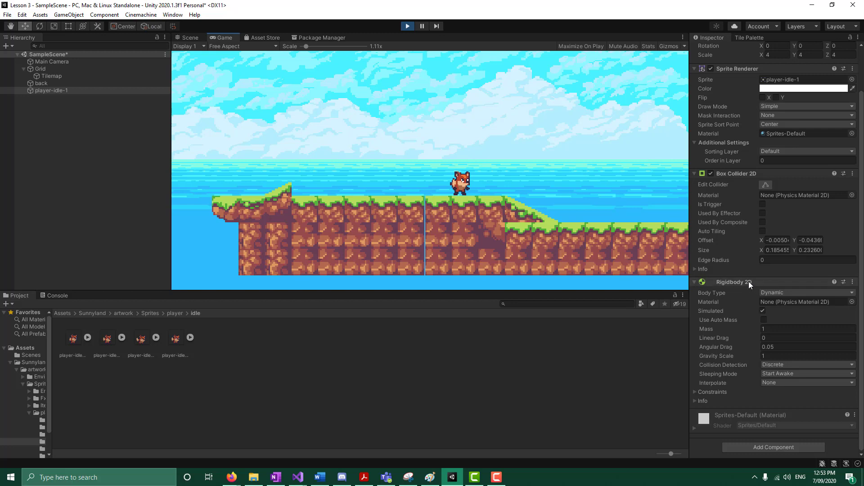
click(773, 364)
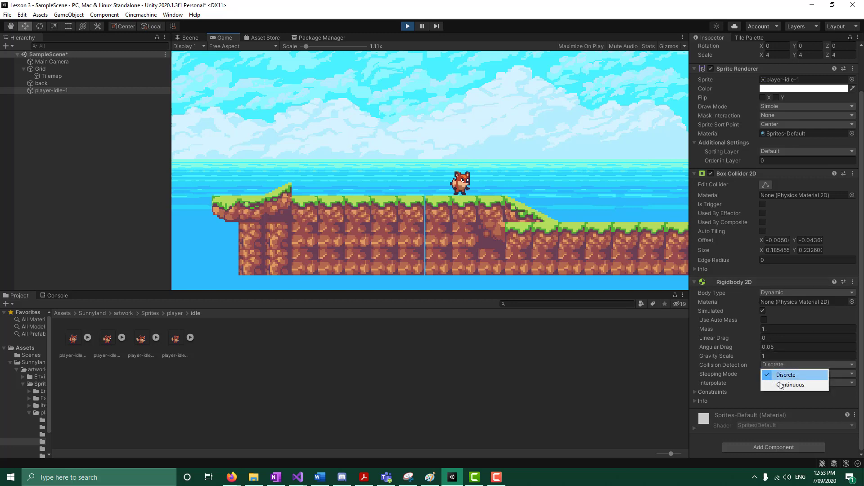
click(790, 385)
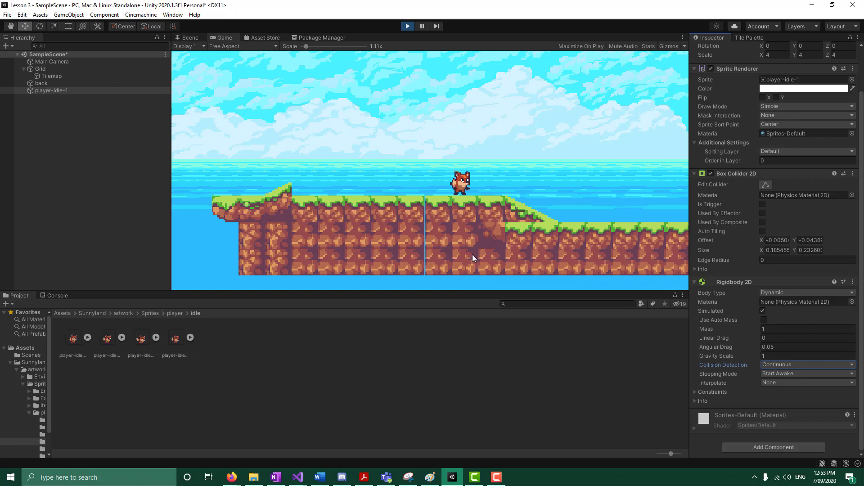
click(405, 27)
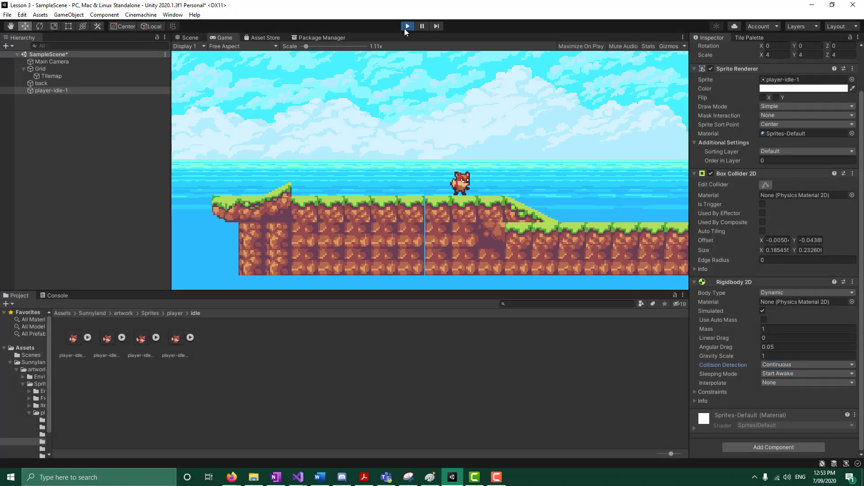
Step: Examine the player's Box Collider 2D outline around the fox with the background hidden, and show the background again
click(765, 185)
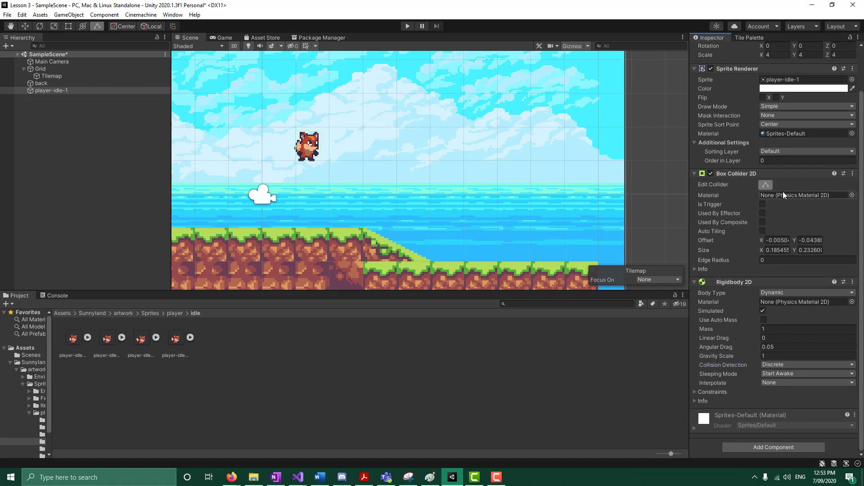
click(766, 186)
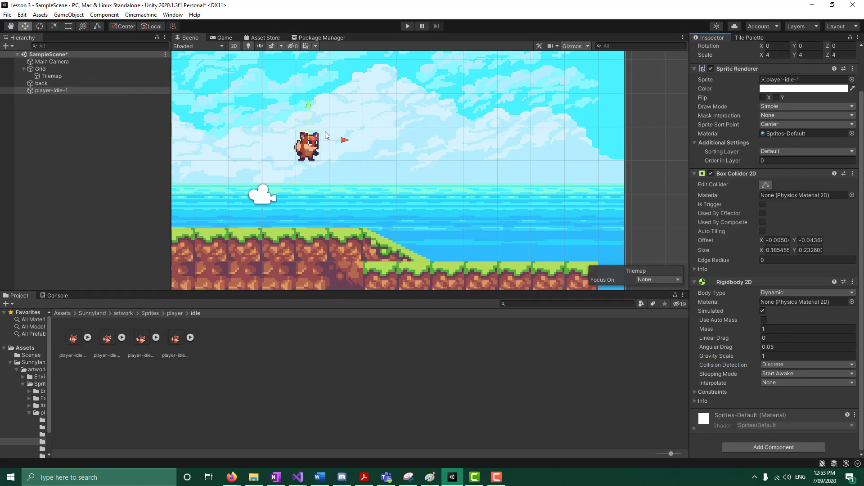
click(4, 84)
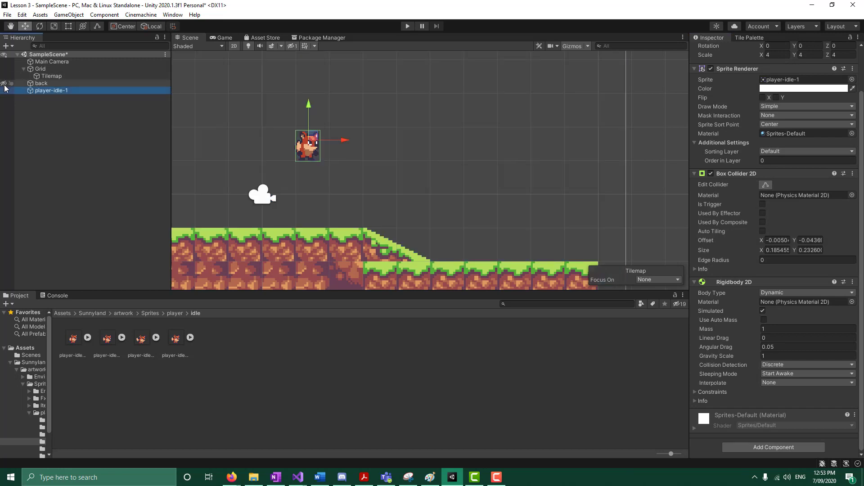
click(765, 184)
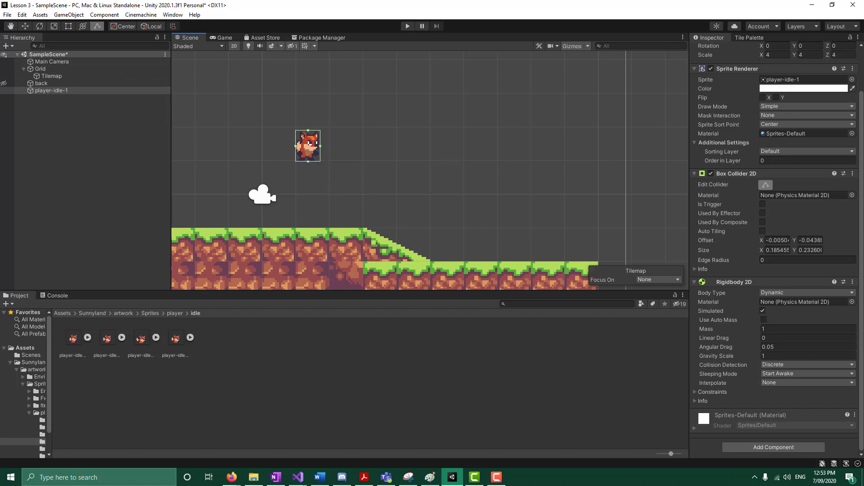
click(3, 82)
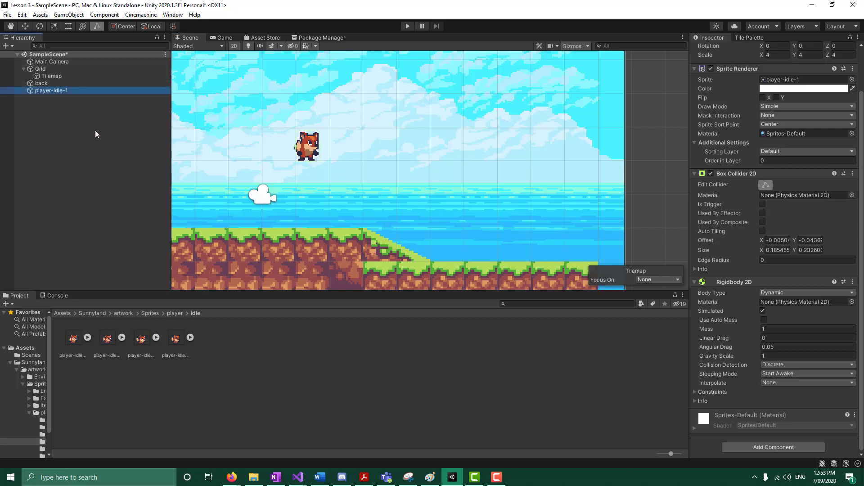
Step: Examine the Tilemap's collider components and its outline along the slope with the background hidden, and show the background again
click(52, 79)
click(532, 304)
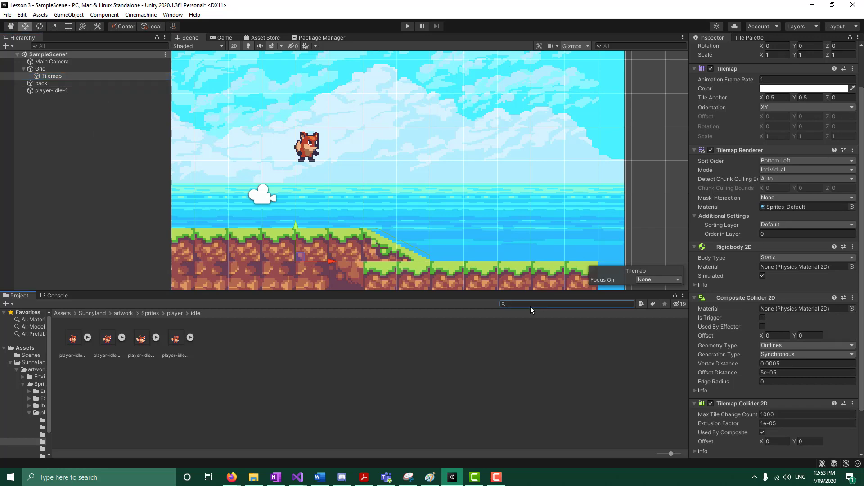
scroll(388, 235, down, 5)
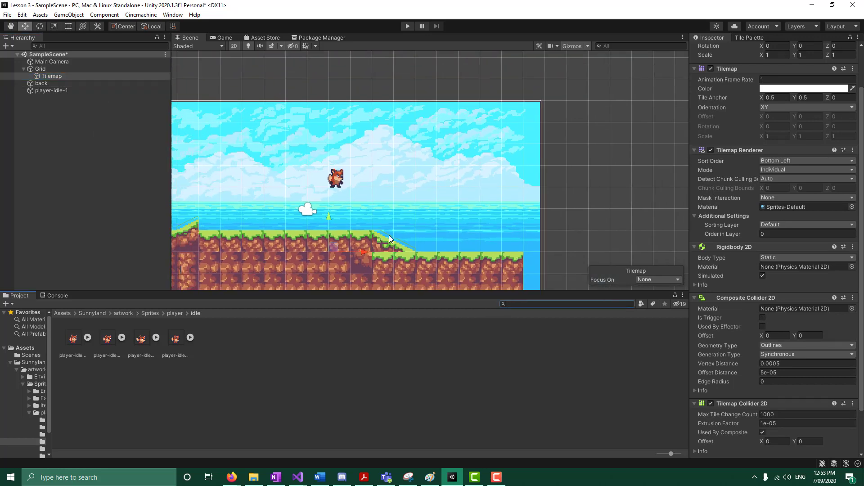
scroll(389, 235, down, 2)
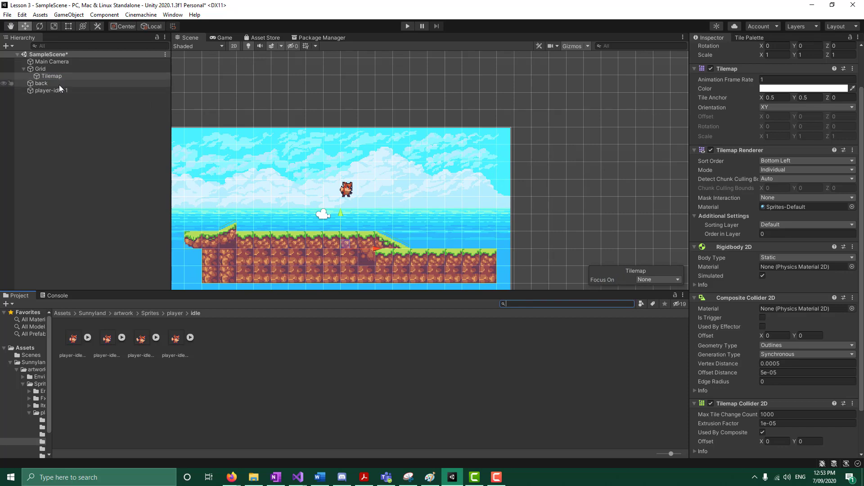
scroll(738, 248, down, 3)
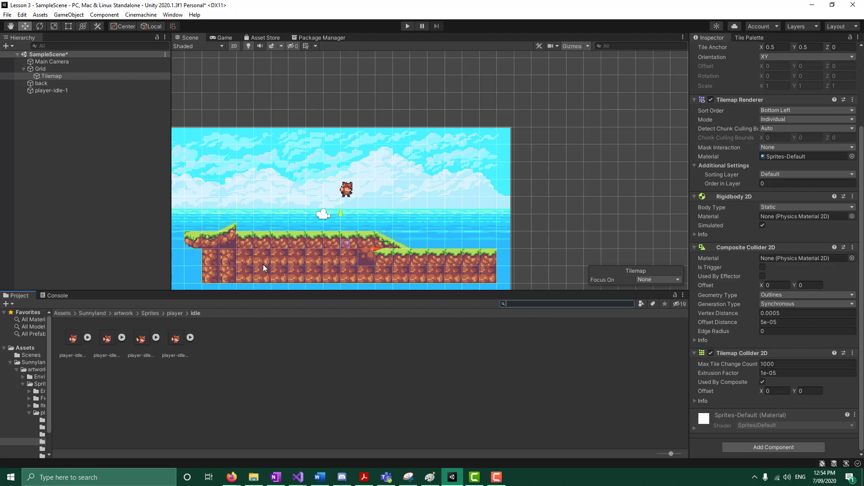
scroll(442, 263, up, 8)
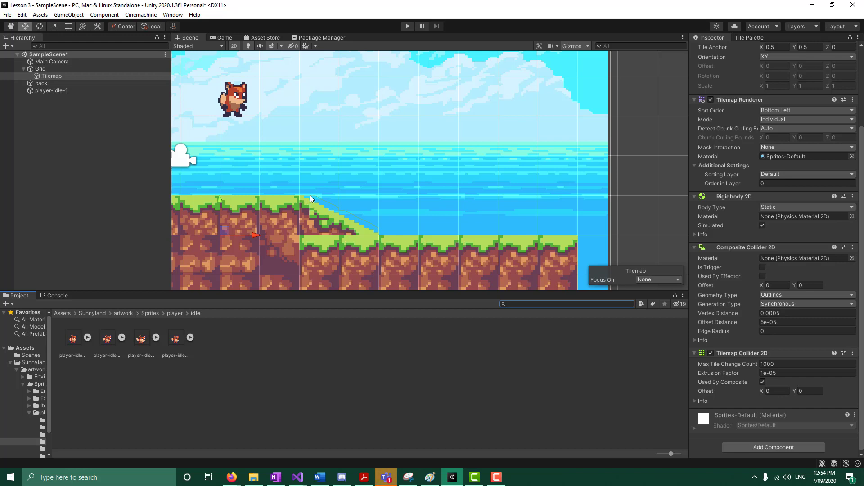
click(4, 83)
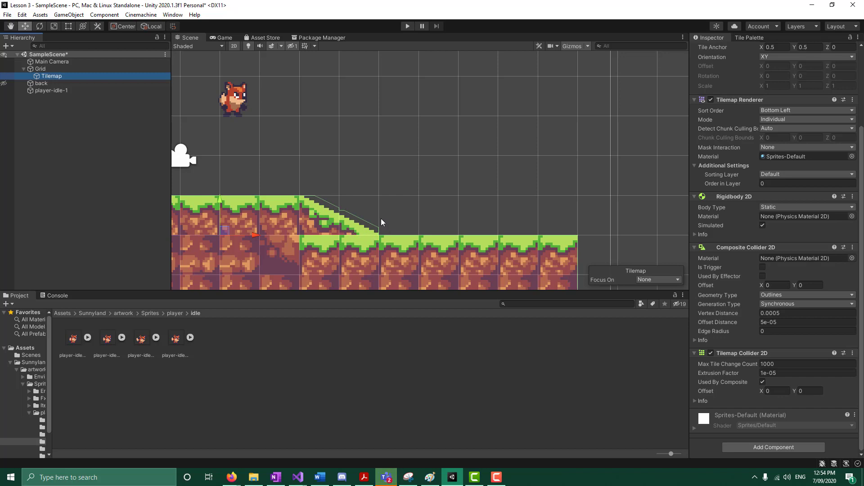
click(529, 306)
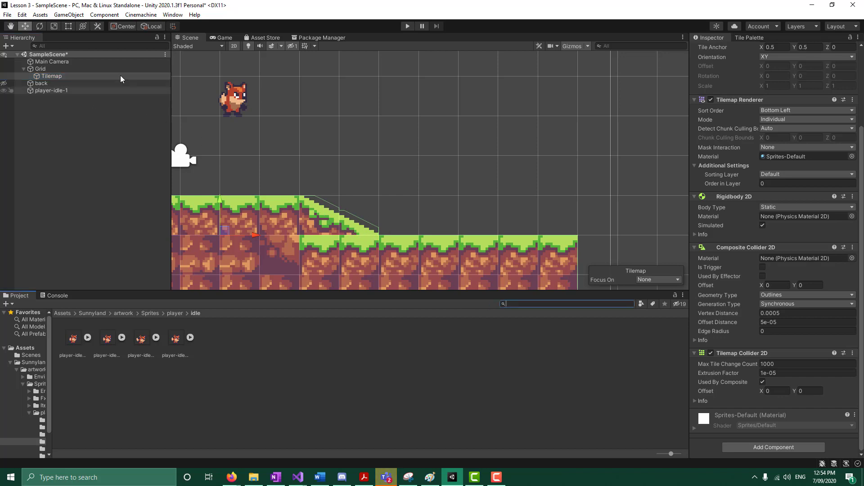
click(4, 83)
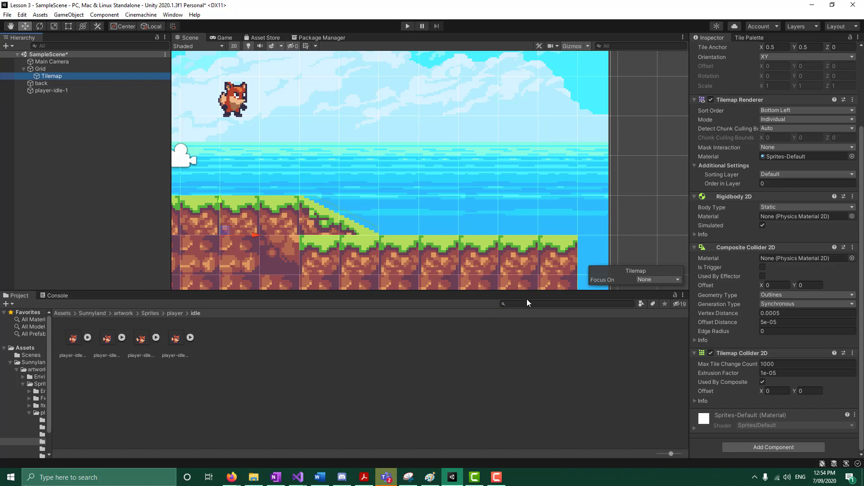
scroll(365, 239, down, 3)
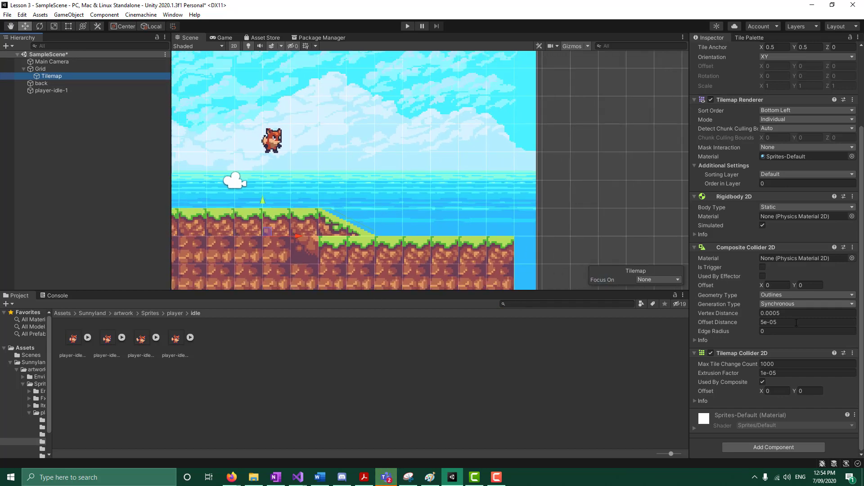
Step: Disable the Tilemap's Tilemap Collider 2D and collapse its Composite Collider 2D settings
click(852, 353)
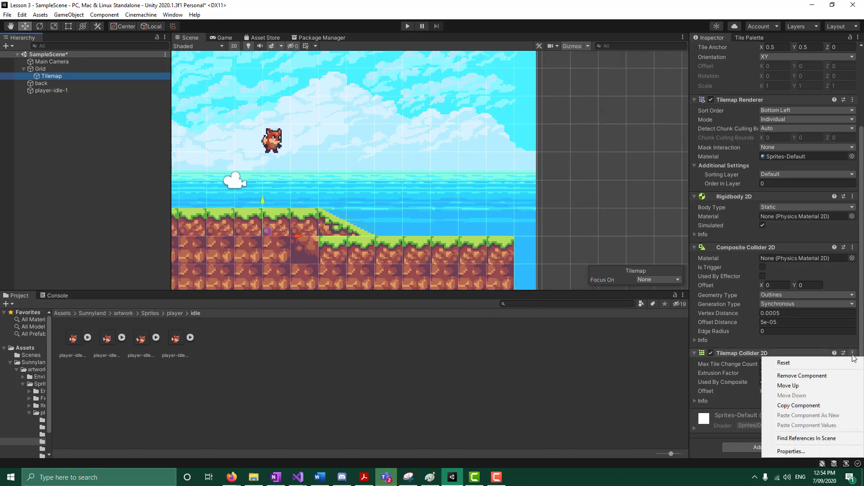
click(738, 365)
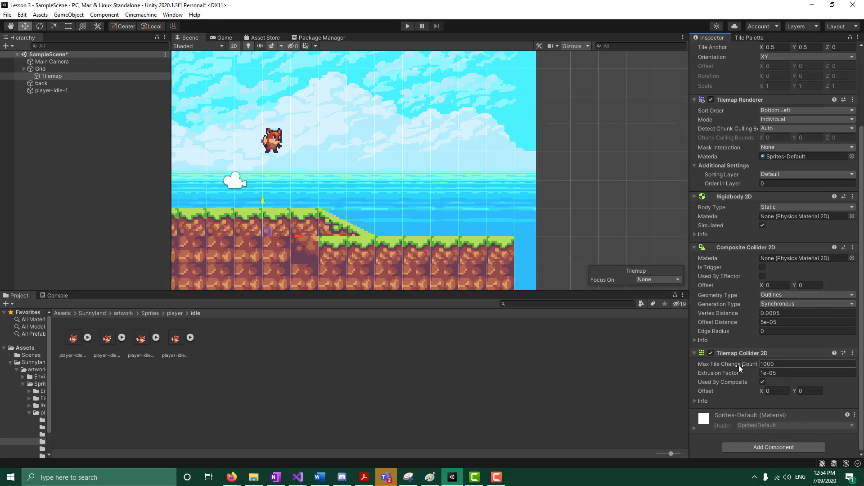
click(711, 353)
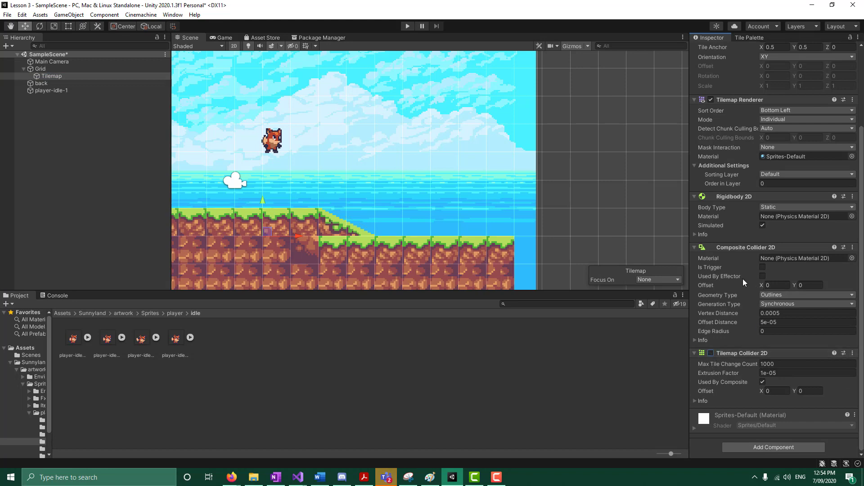
click(712, 248)
click(696, 343)
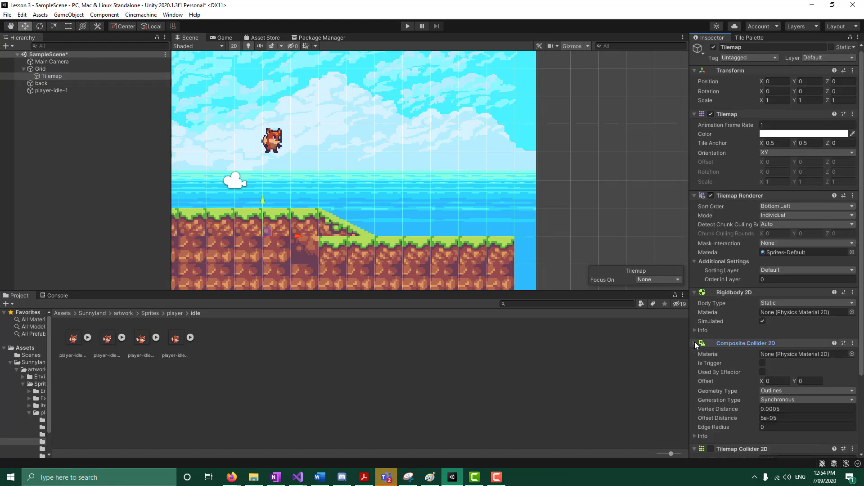
click(697, 343)
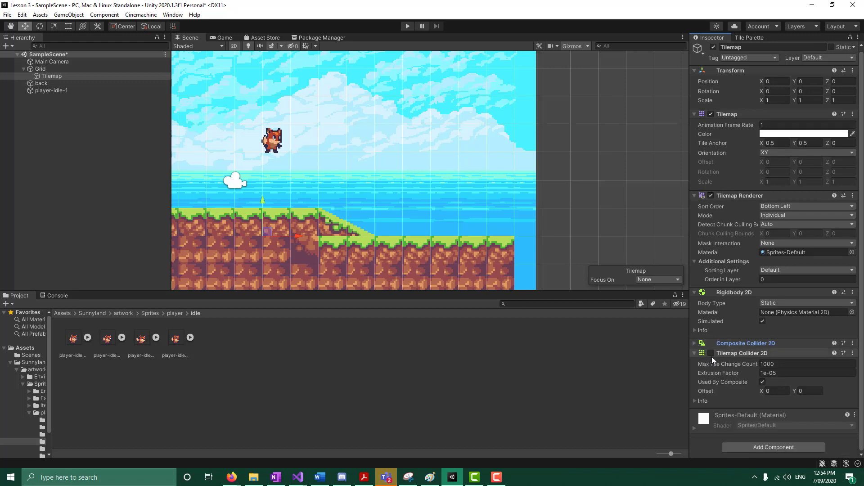
click(711, 353)
click(711, 354)
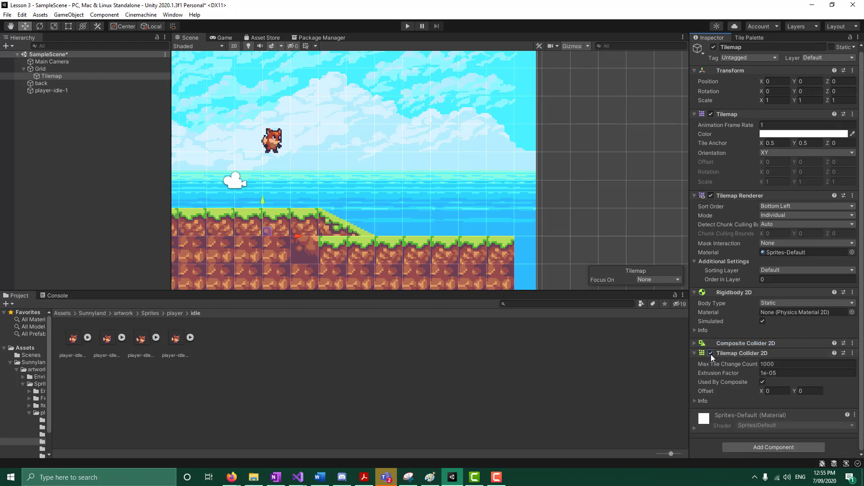
Step: Remove the Composite Collider 2D and Tilemap Collider 2D from the Tilemap, and briefly run the scene
click(853, 344)
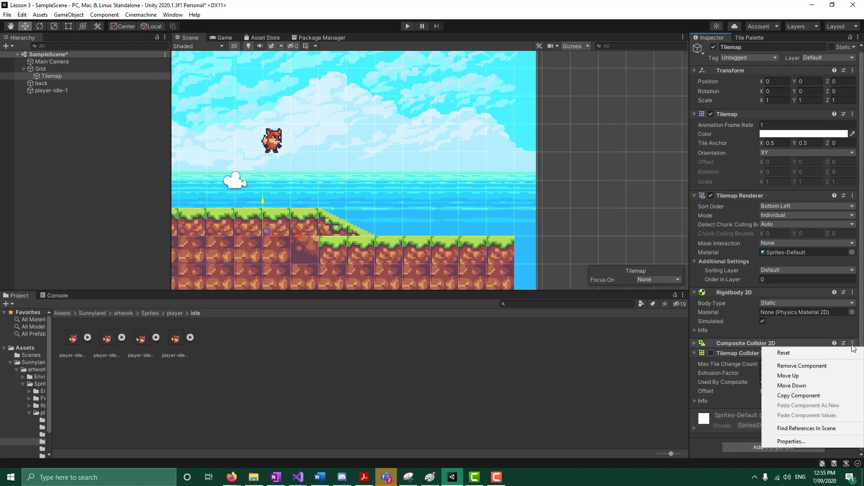
click(832, 363)
click(858, 346)
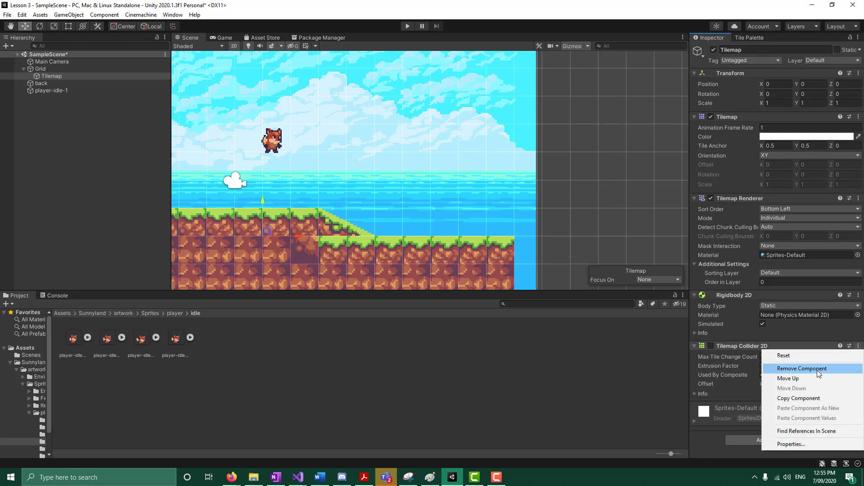
click(817, 365)
click(408, 26)
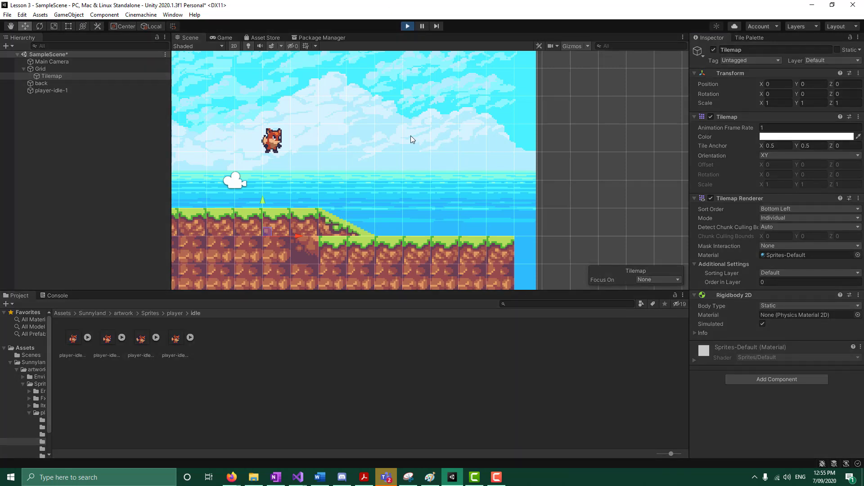
click(408, 27)
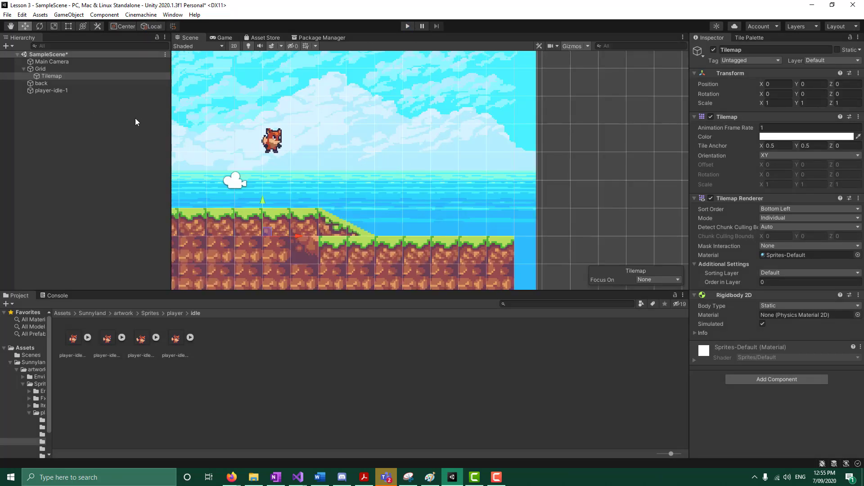
Step: Add a Composite Collider 2D to the Tilemap and expand its settings
click(754, 379)
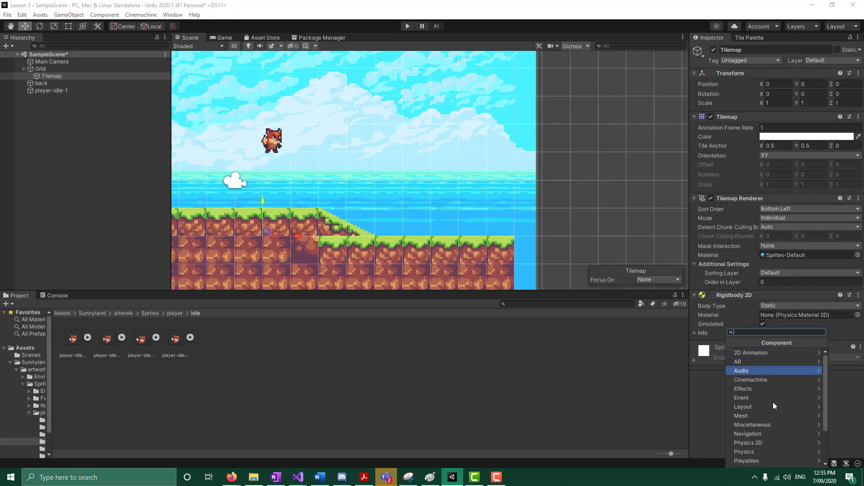
click(762, 442)
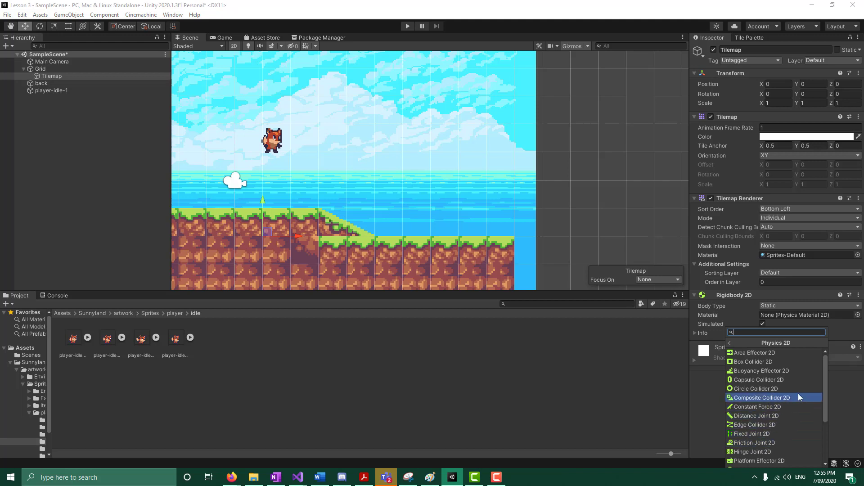
click(761, 398)
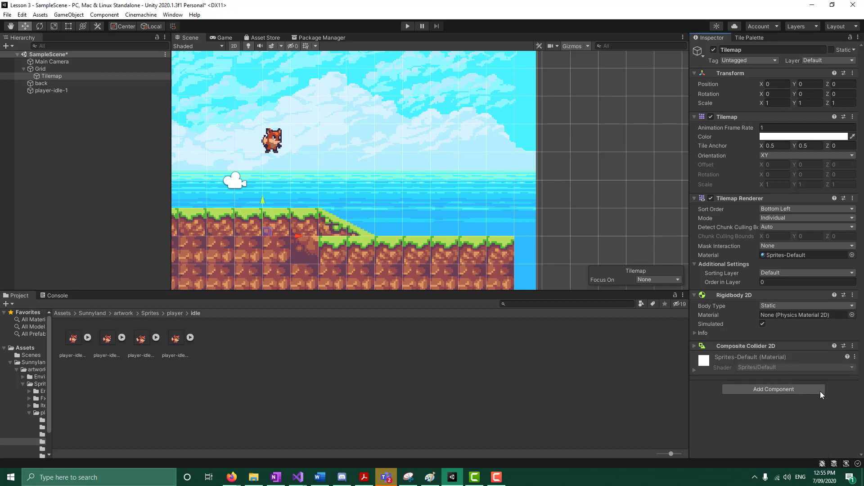
click(695, 346)
scroll(765, 390, down, 2)
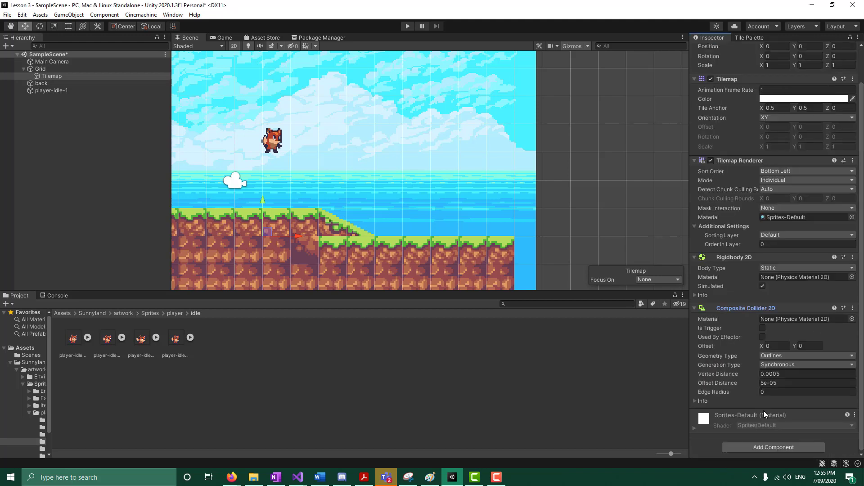
Step: Add a Tilemap Collider 2D to the Tilemap with Used By Composite enabled, and run the scene
click(766, 447)
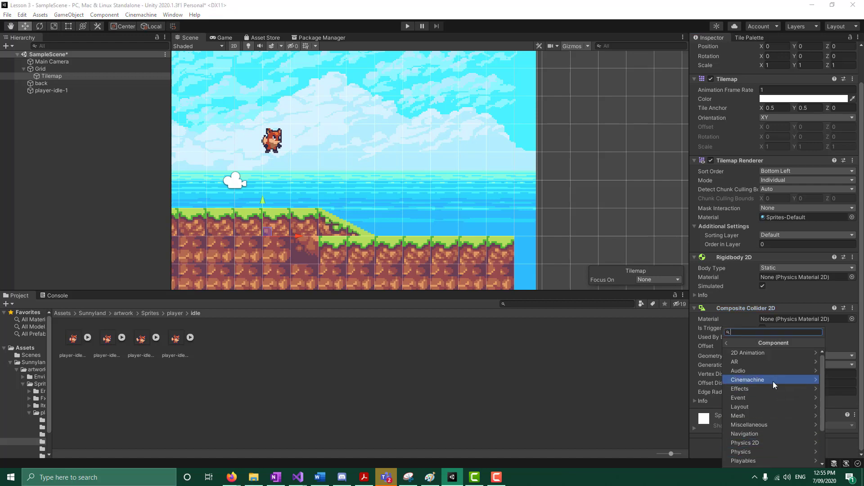
scroll(751, 448, down, 3)
click(753, 458)
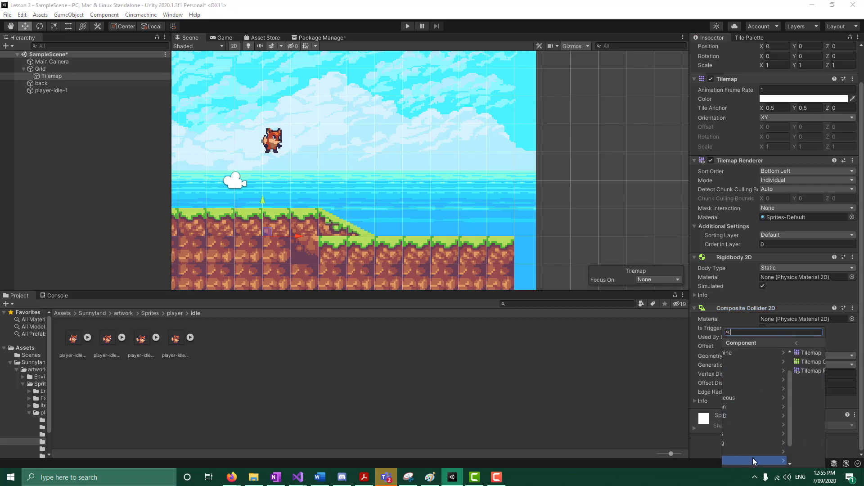
click(754, 362)
scroll(782, 397, down, 4)
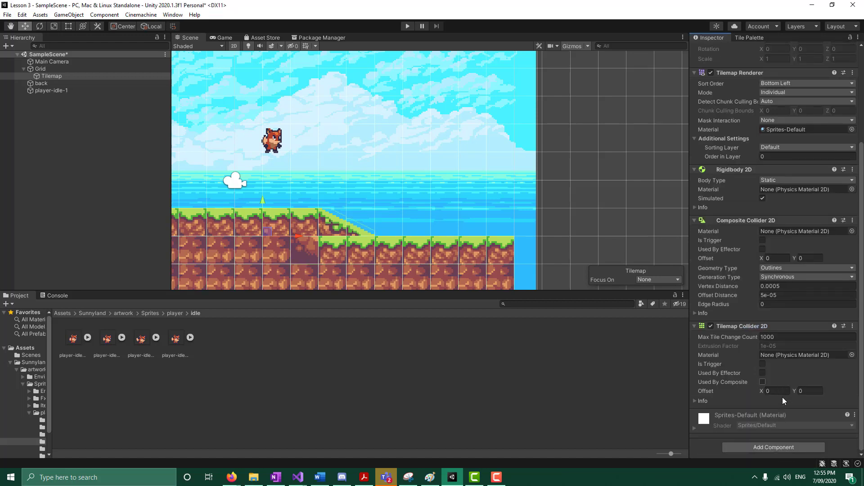
click(762, 382)
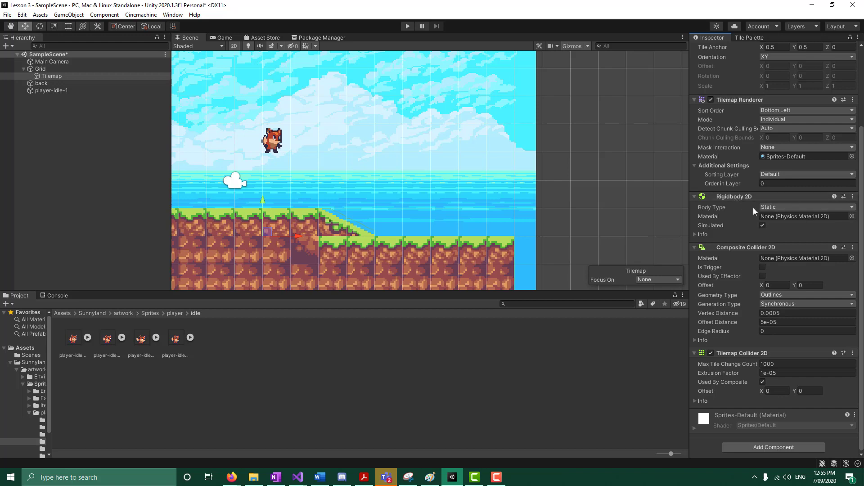
click(408, 26)
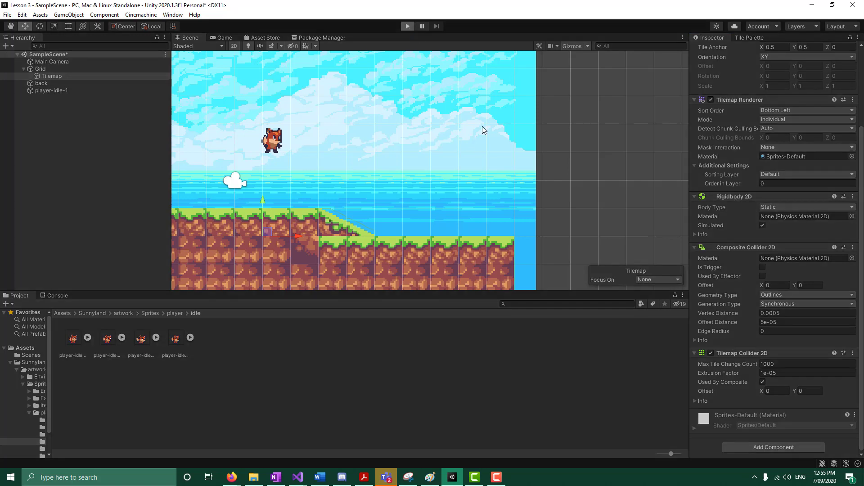